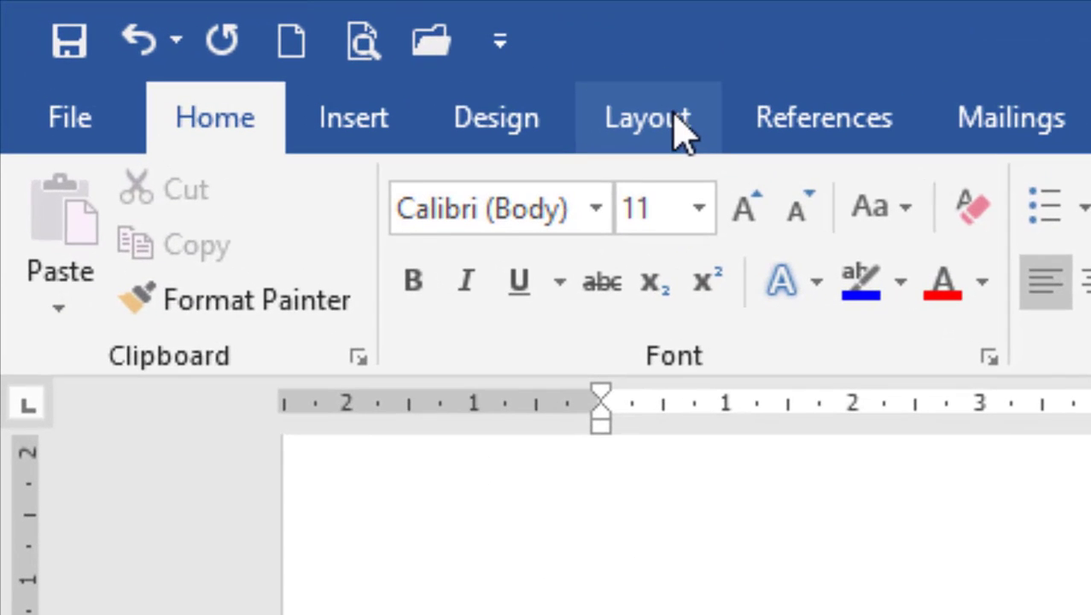
# Review the margin and orientation options in the Page Setup dialog and close it without applying changes
pyautogui.click(226, 40)
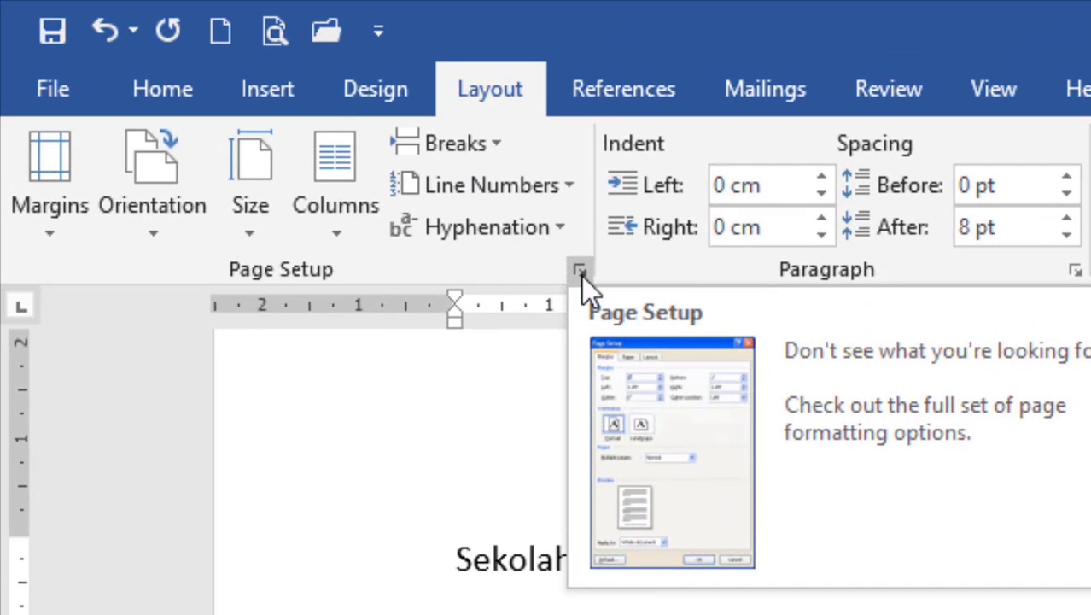
pyautogui.click(581, 273)
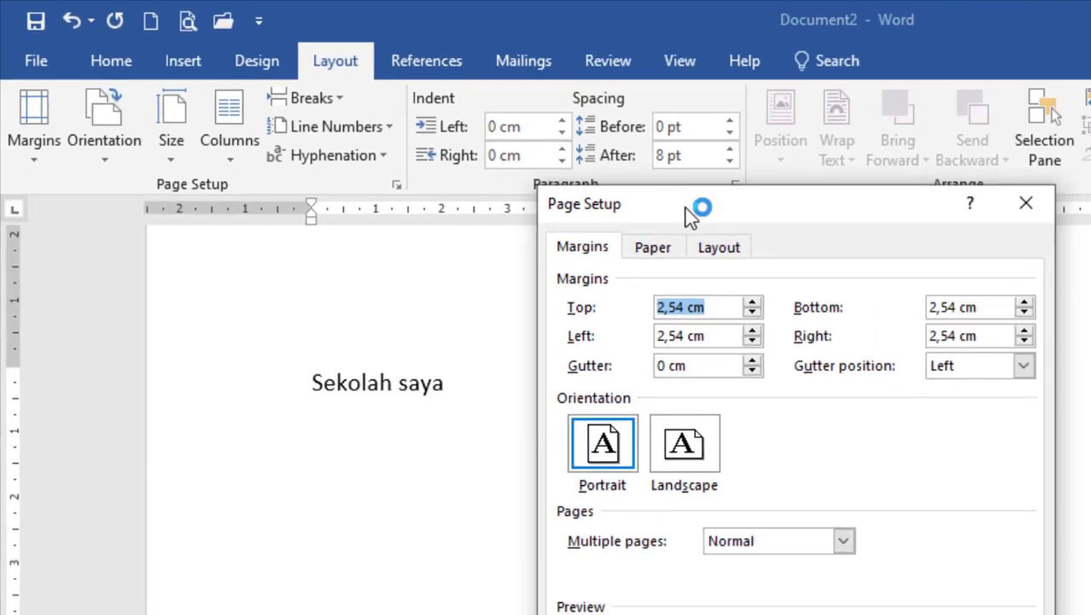
pyautogui.moveTo(692, 217); pyautogui.dragTo(662, 107)
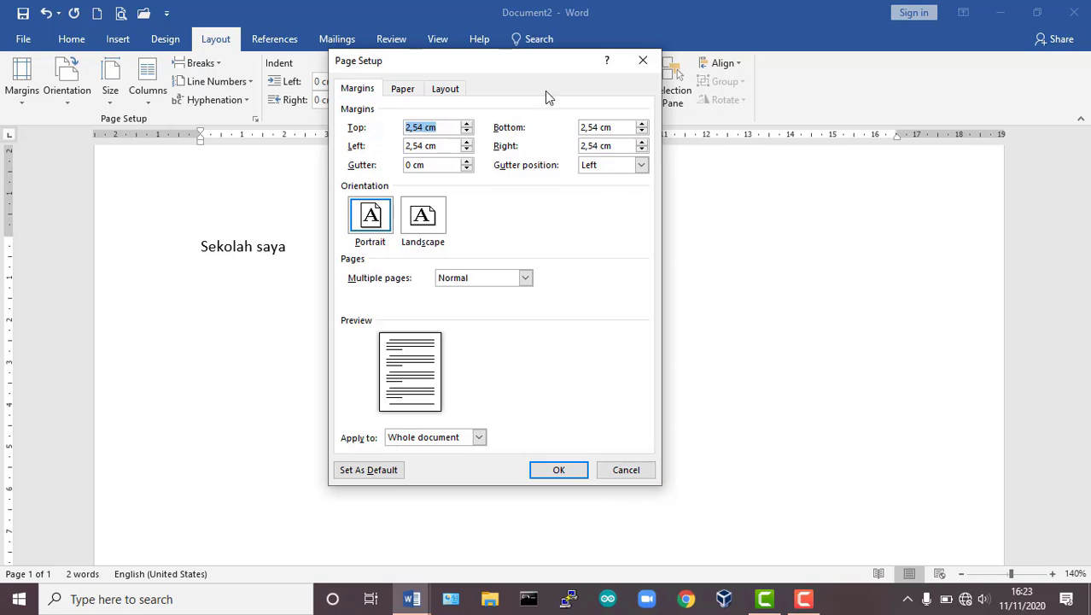
pyautogui.click(626, 469)
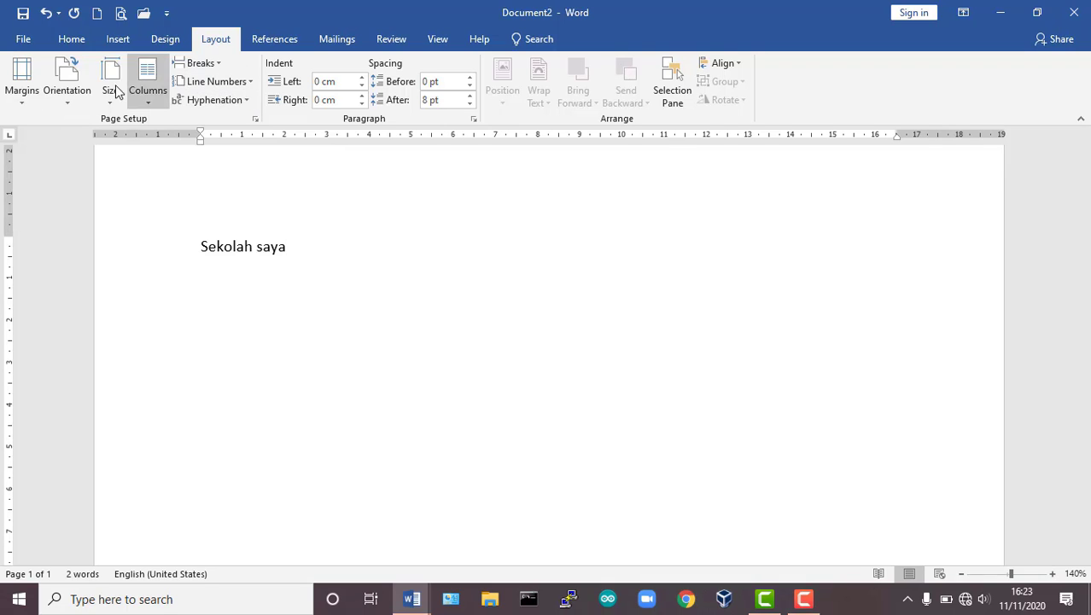
# Set the document's paper size to A4 210 x 297 mm
pyautogui.click(113, 105)
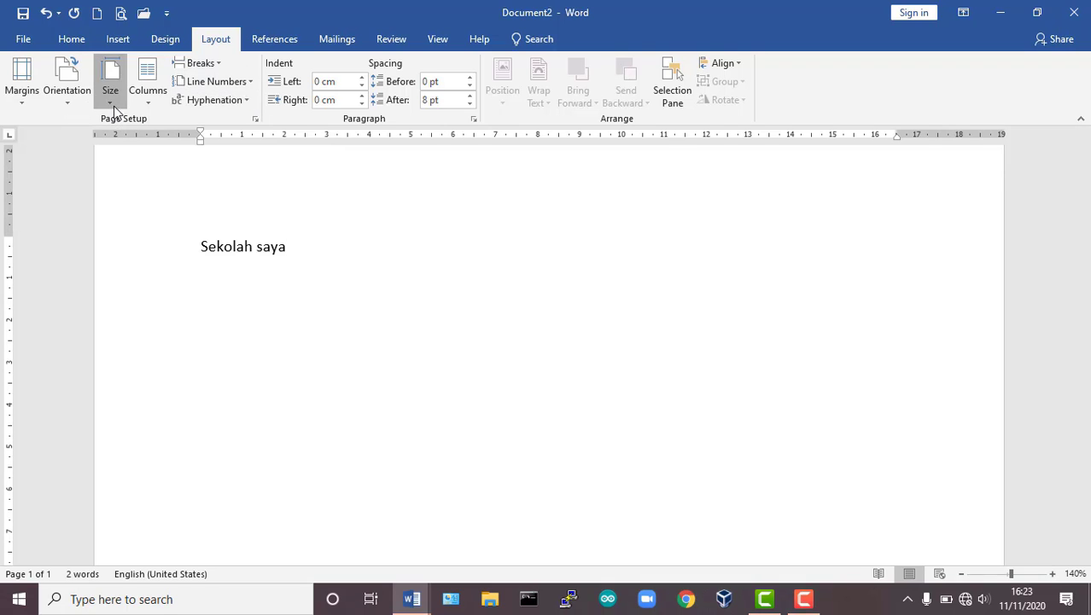
pyautogui.moveTo(278, 253); pyautogui.dragTo(285, 169)
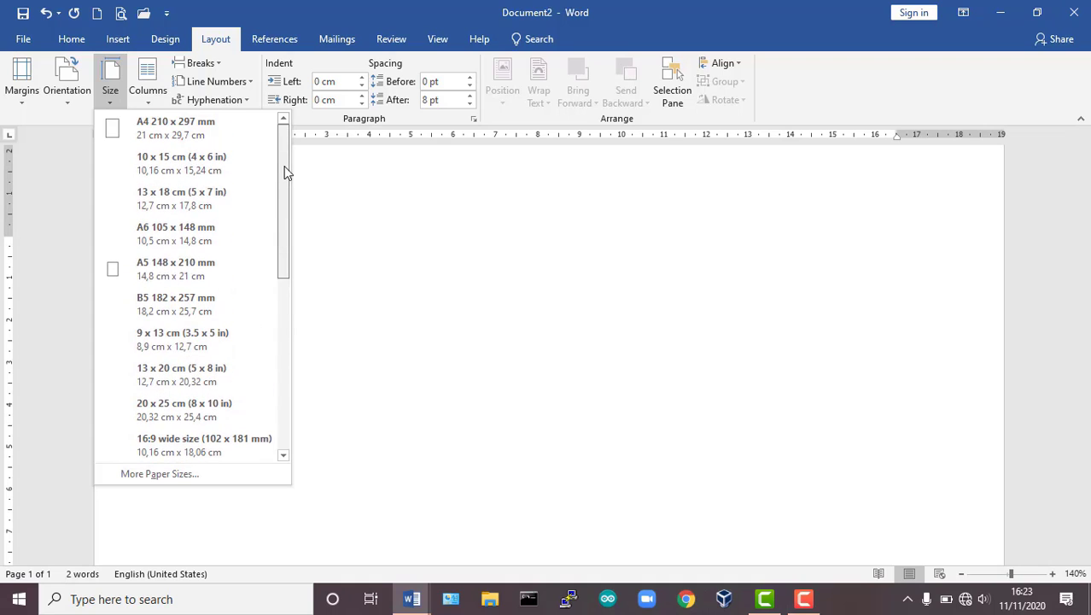
pyautogui.click(178, 129)
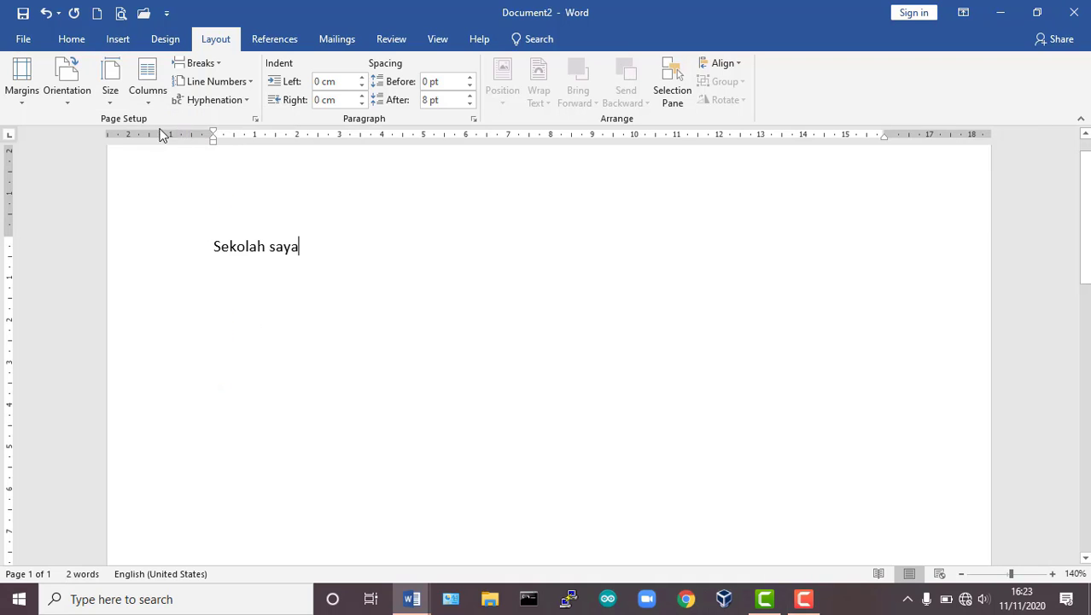
# Examine the available paper size presets and the paper settings in Page Setup, leaving the settings as they are
pyautogui.click(112, 100)
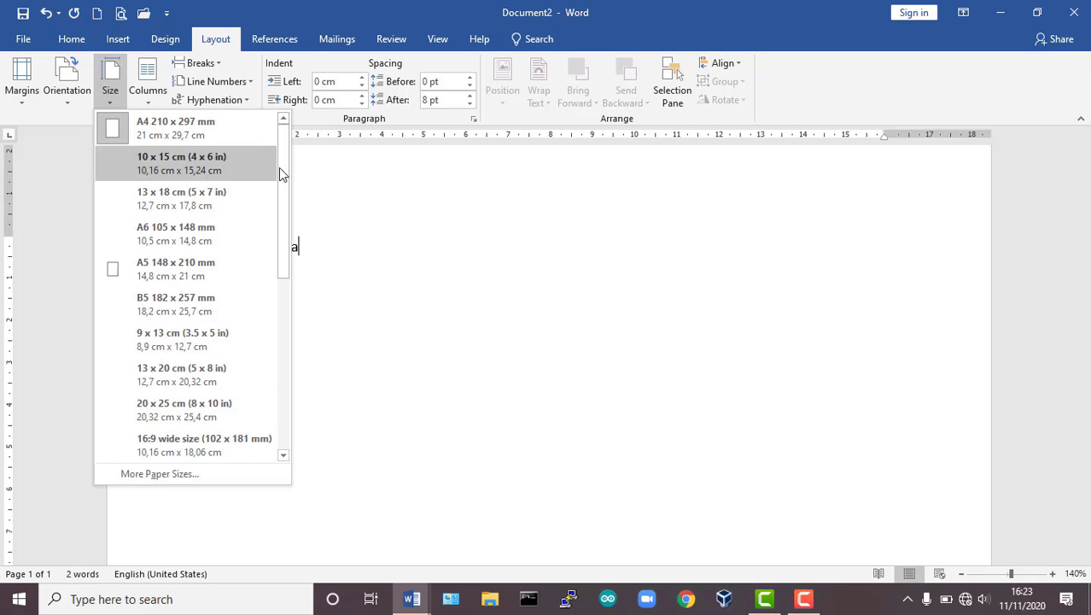
pyautogui.moveTo(277, 179); pyautogui.dragTo(273, 399)
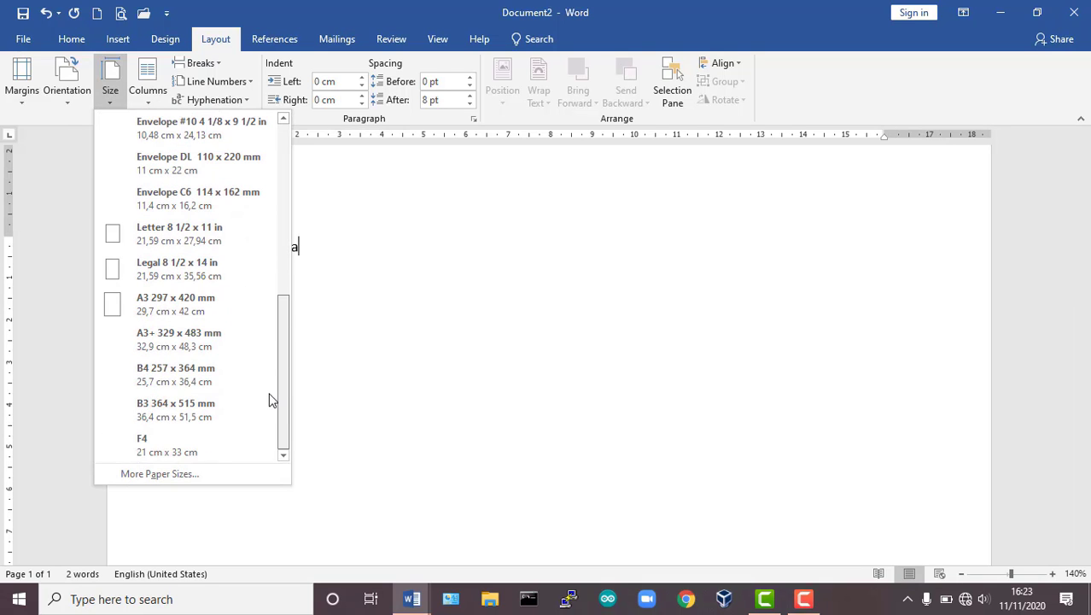
pyautogui.click(181, 472)
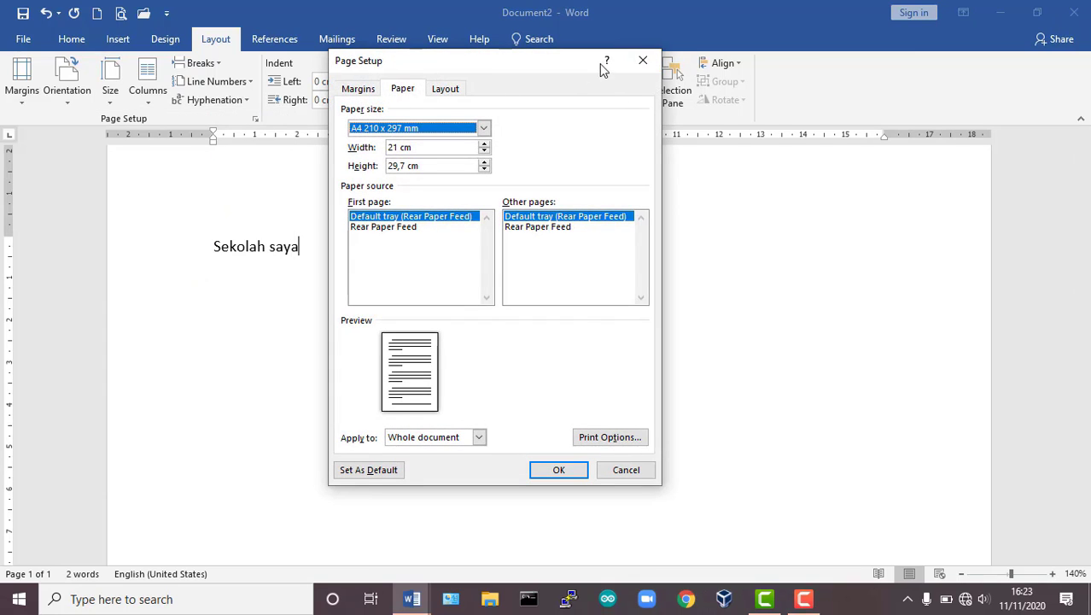
pyautogui.click(641, 61)
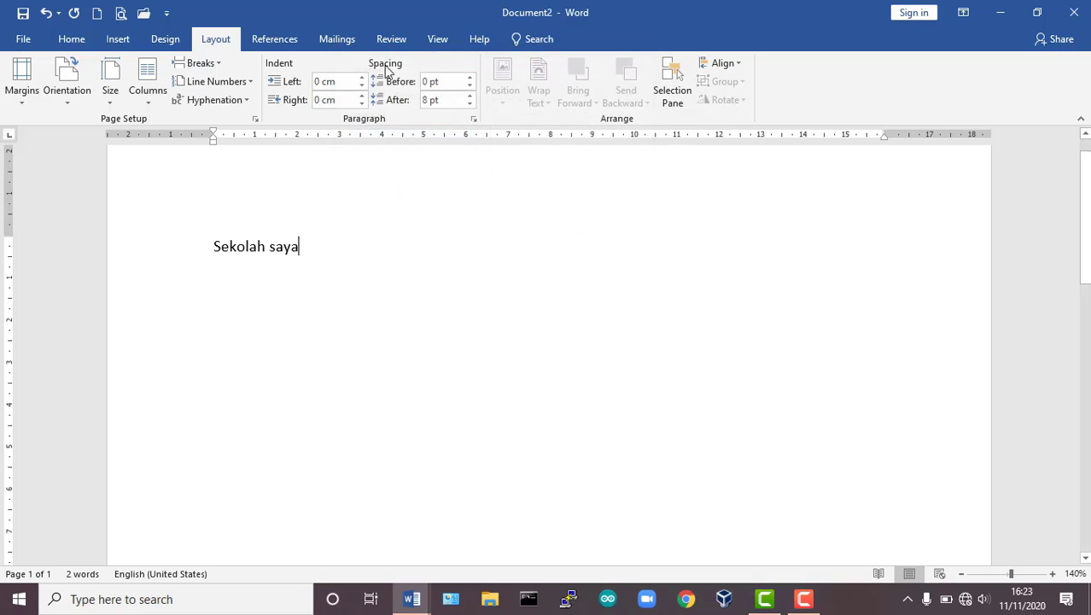
pyautogui.click(254, 119)
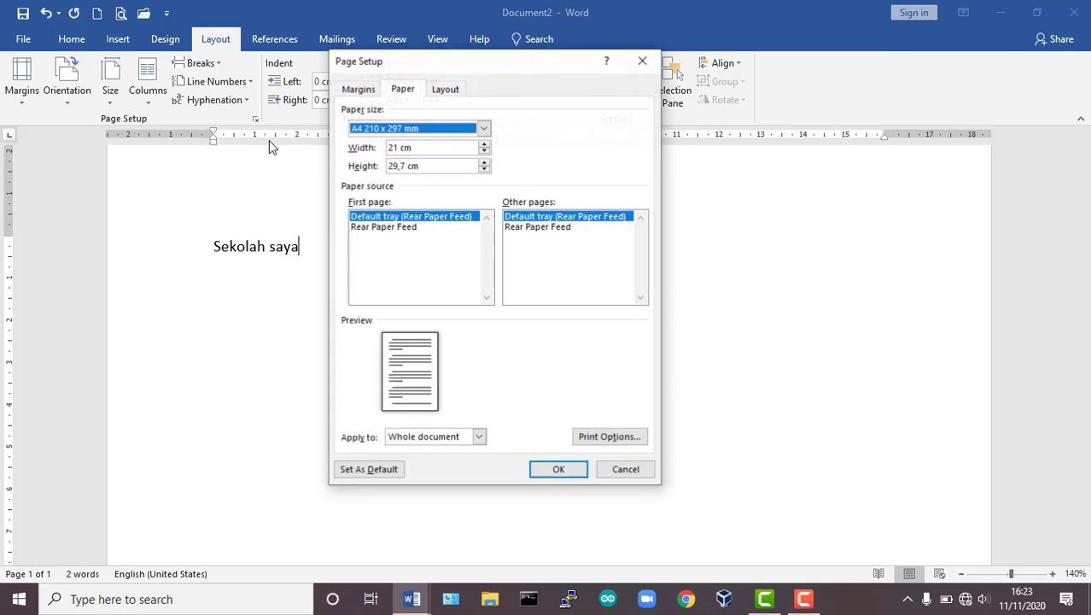
pyautogui.click(400, 96)
pyautogui.click(642, 61)
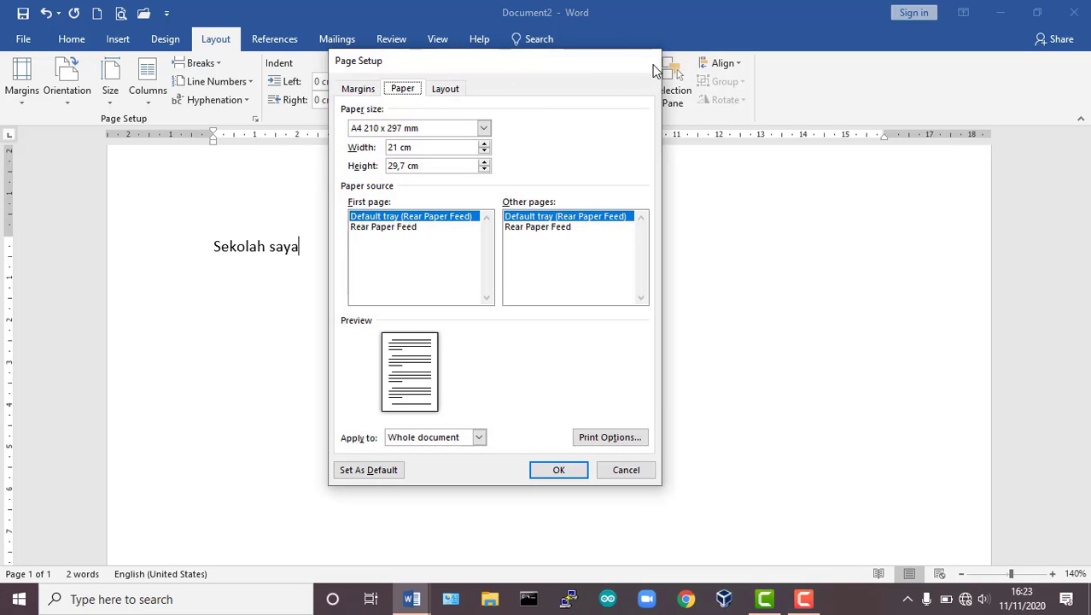
pyautogui.click(256, 120)
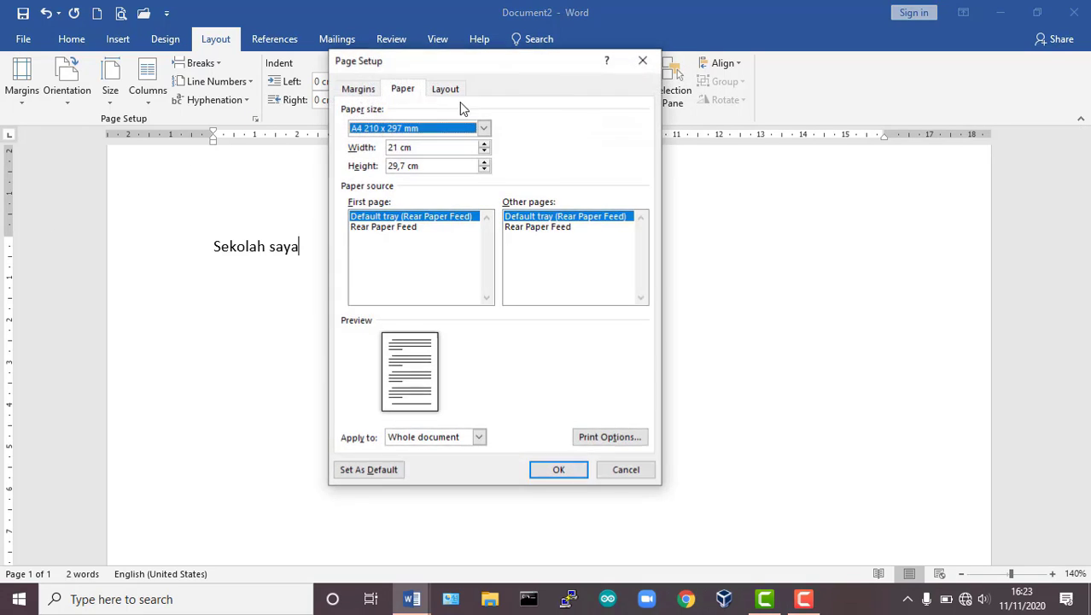
pyautogui.click(648, 56)
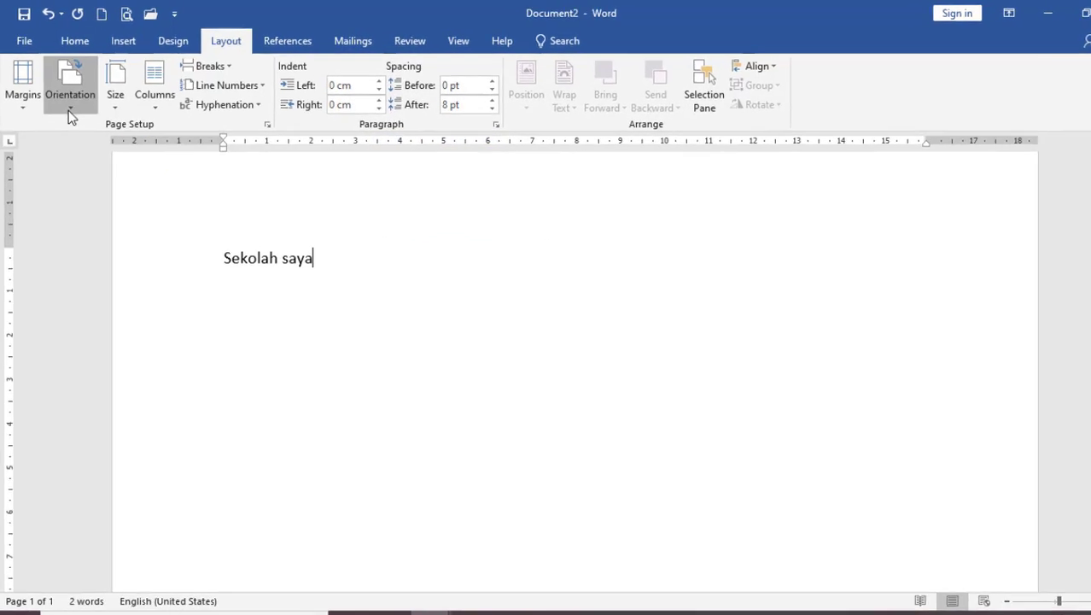
# Switch the page orientation to Landscape and return it to Portrait
pyautogui.click(69, 110)
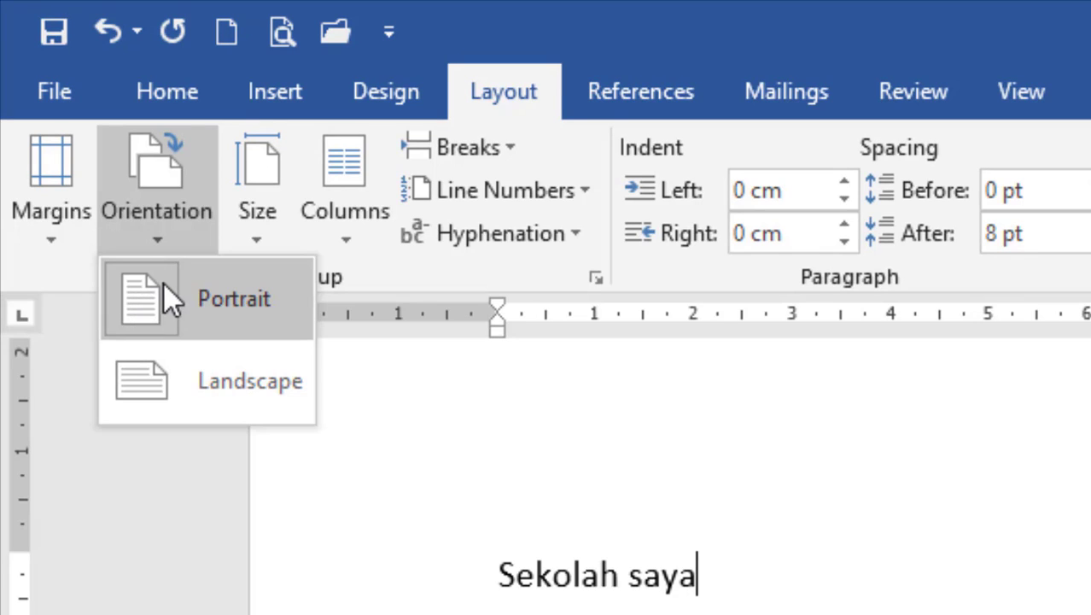
pyautogui.click(192, 378)
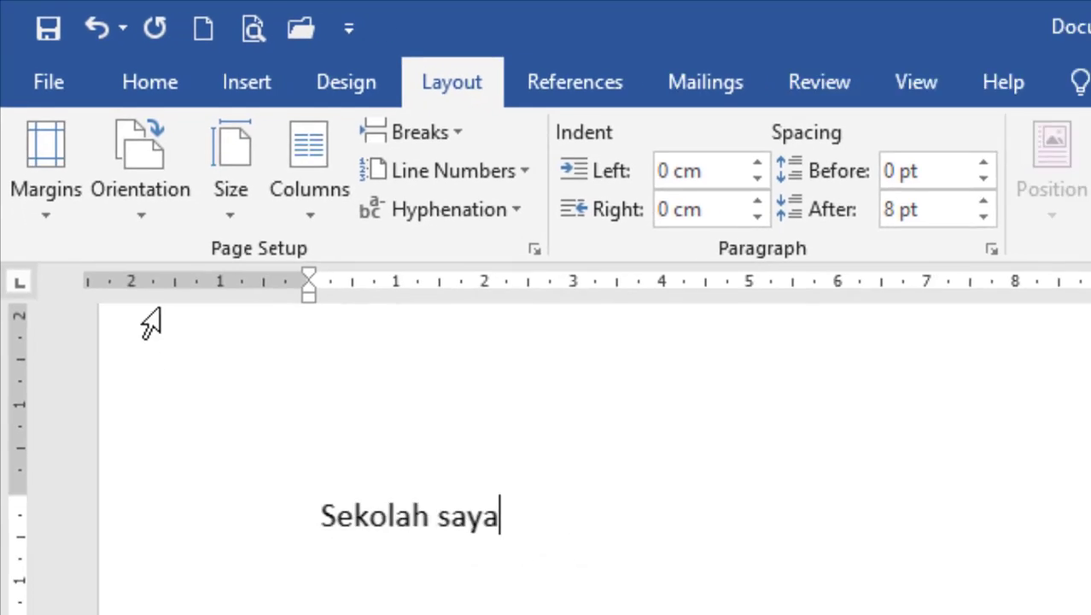
pyautogui.click(139, 205)
pyautogui.click(156, 258)
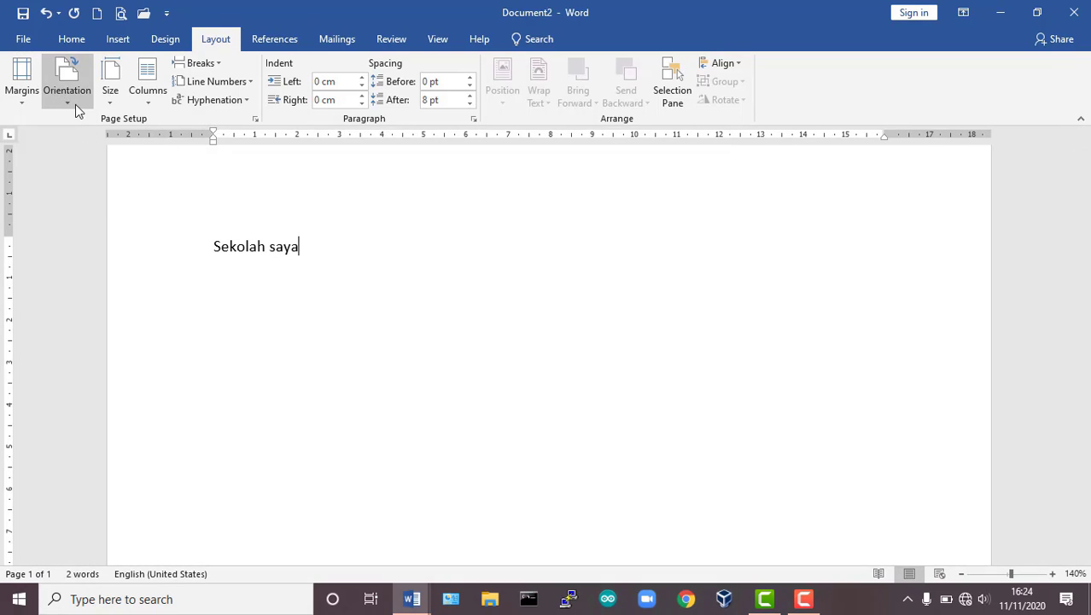
# Look through the preset page margins from Last Custom Setting to Office 2003 Default, and close the list without choosing one
pyautogui.click(21, 87)
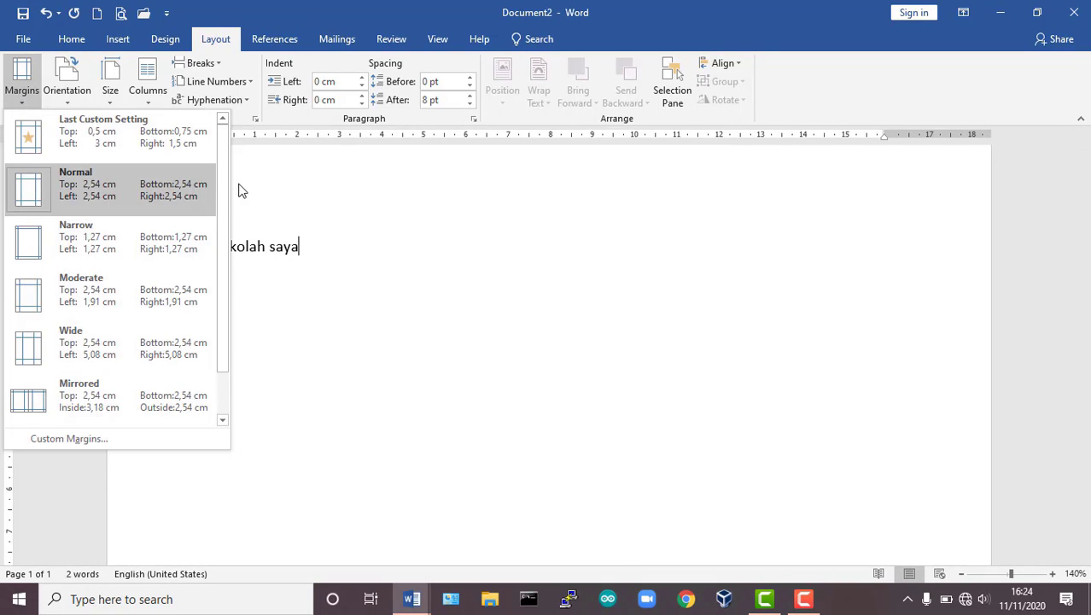
pyautogui.moveTo(217, 190); pyautogui.dragTo(214, 268)
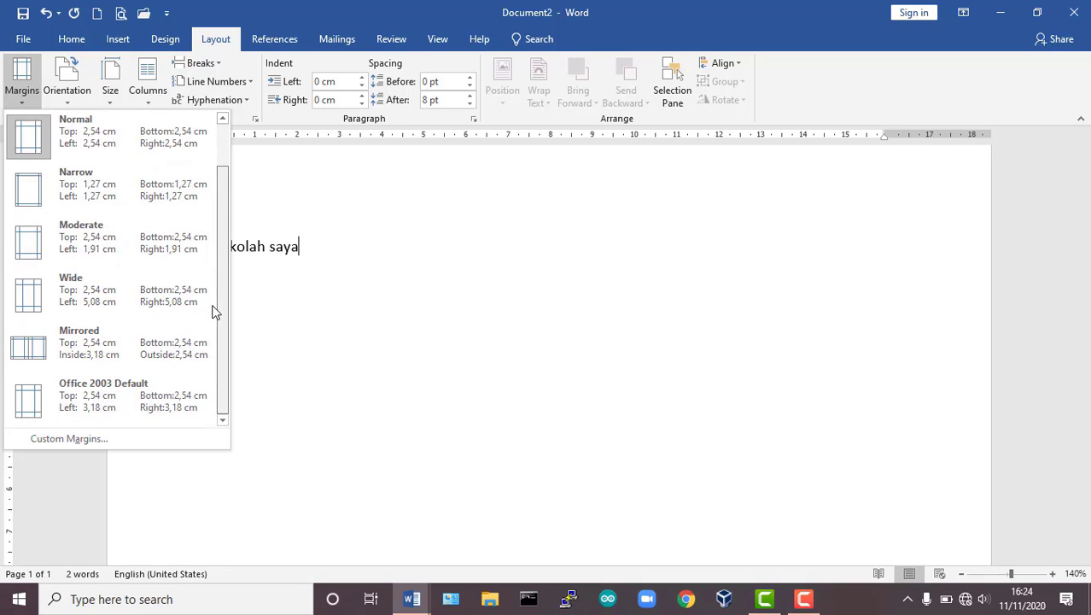
pyautogui.moveTo(214, 312); pyautogui.dragTo(222, 188)
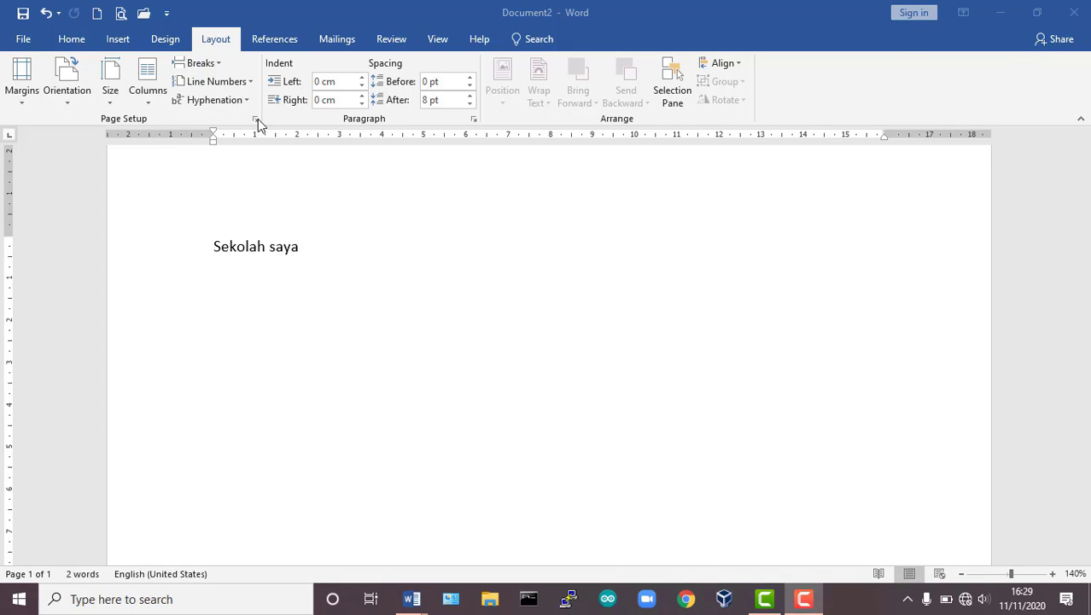
pyautogui.click(49, 126)
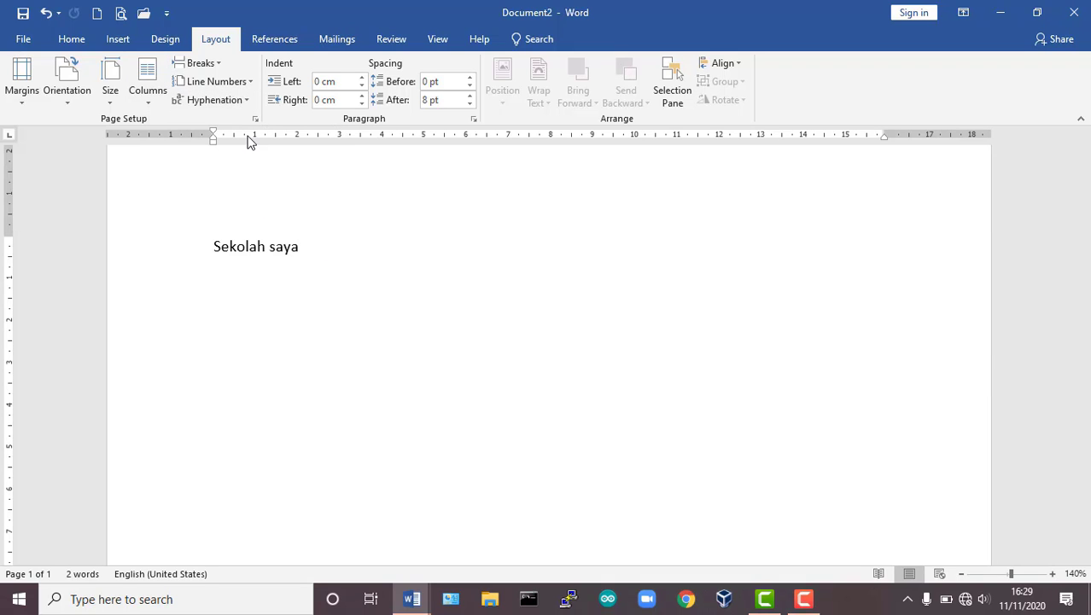
# Choose A4 210 x 297 mm as the page's paper size
pyautogui.click(112, 104)
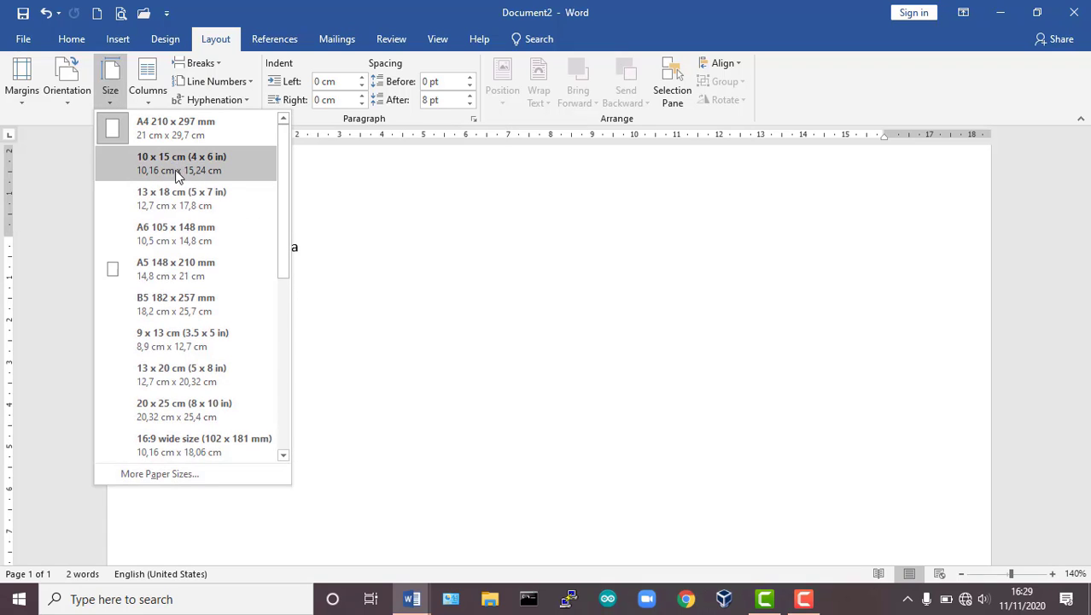
pyautogui.click(143, 135)
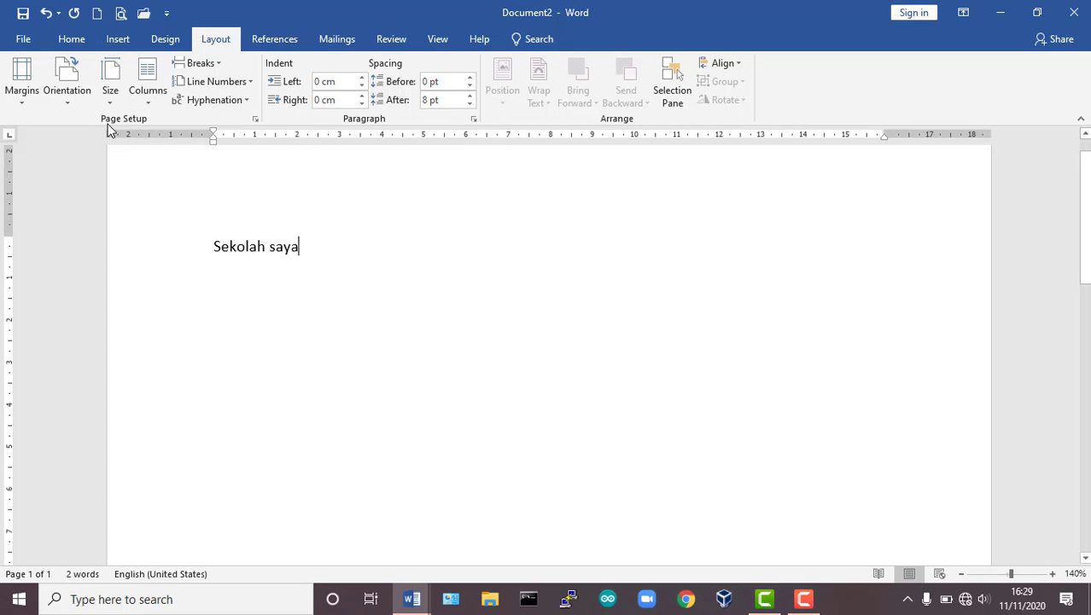
# Define custom margins for the whole document, with top, left, bottom and right each set to 2 cm
pyautogui.click(22, 94)
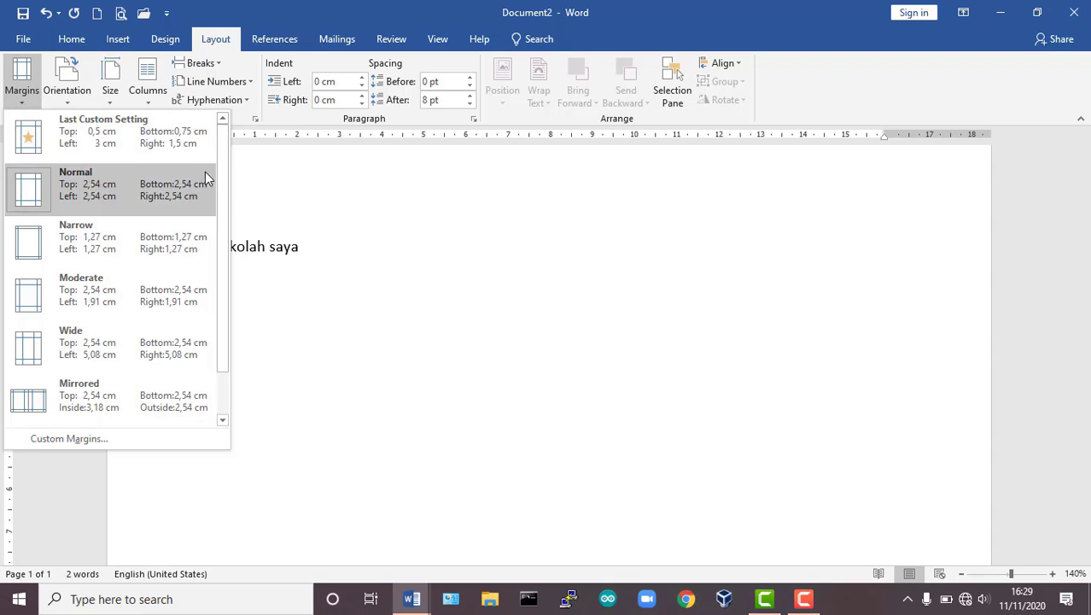
pyautogui.moveTo(222, 224); pyautogui.dragTo(220, 185)
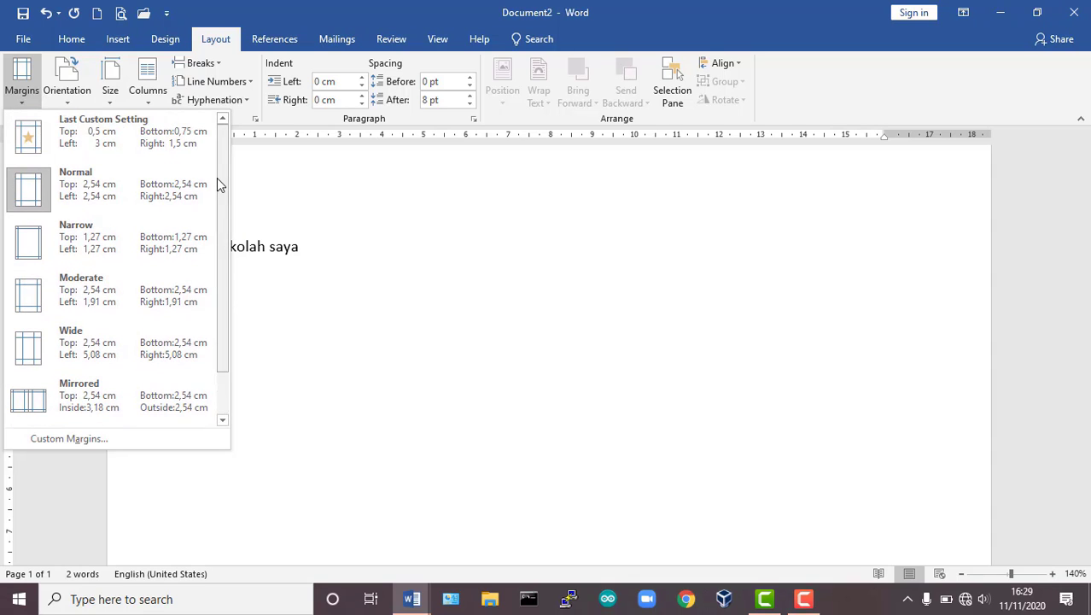
pyautogui.click(67, 439)
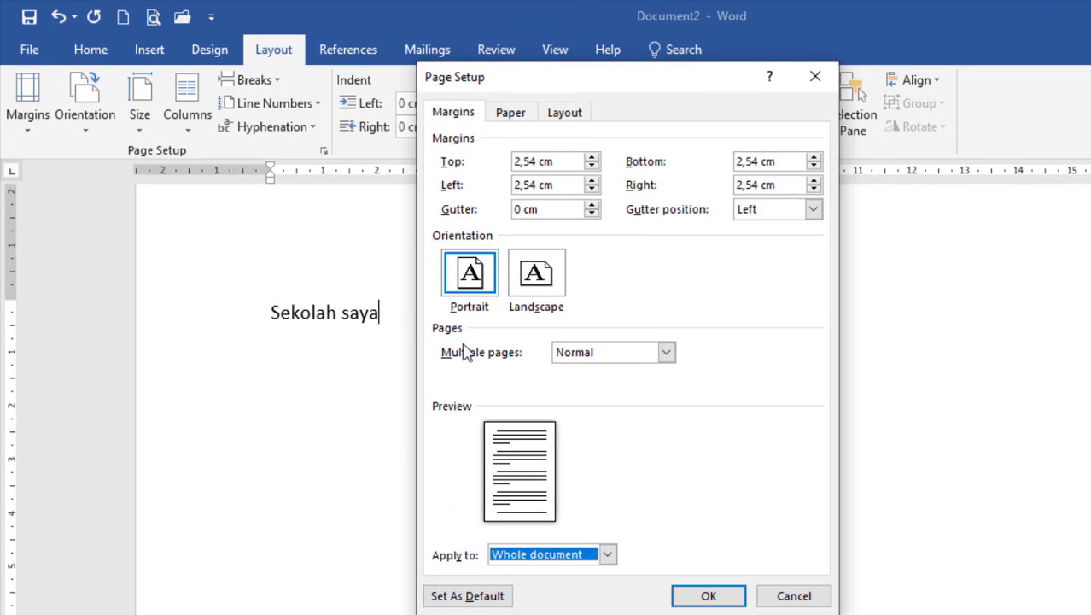
pyautogui.click(519, 115)
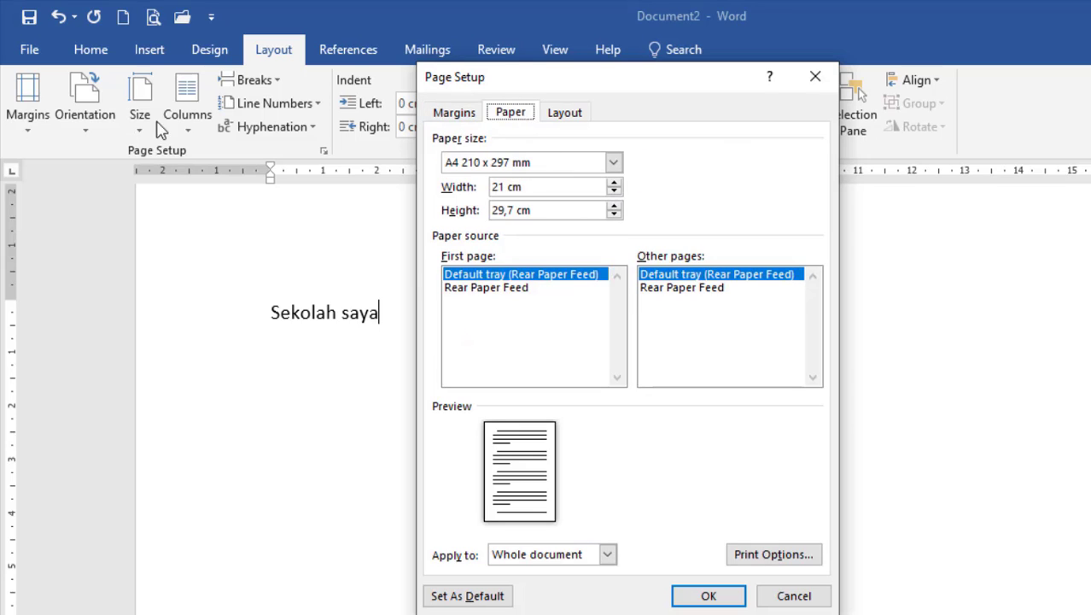
pyautogui.click(450, 112)
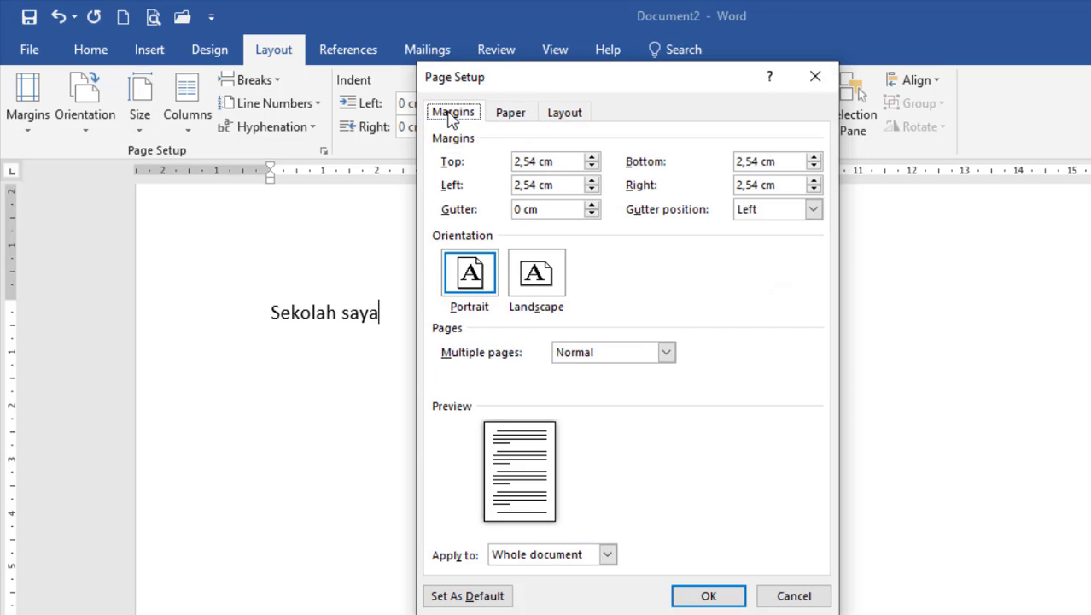
pyautogui.doubleClick(535, 161)
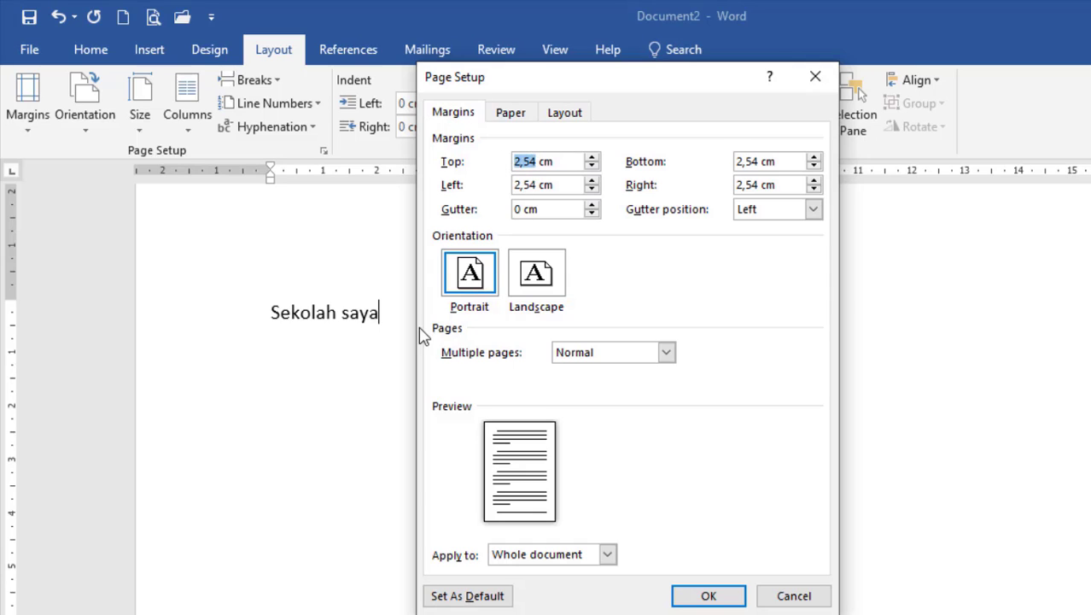
pyautogui.write('2')
pyautogui.doubleClick(537, 185)
pyautogui.write('2')
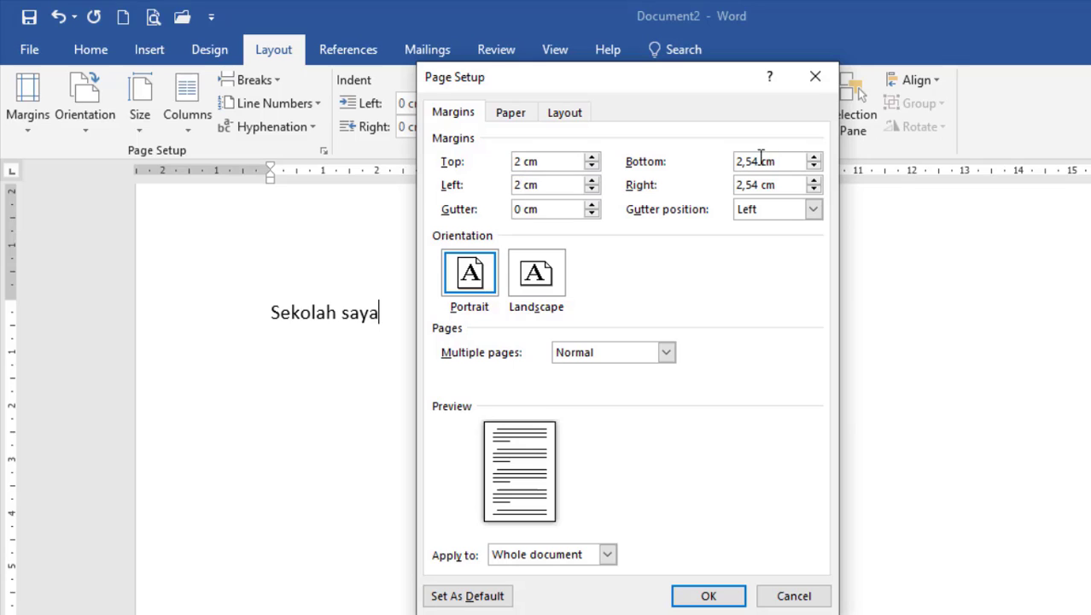
pyautogui.doubleClick(757, 159)
pyautogui.write('2')
pyautogui.doubleClick(757, 182)
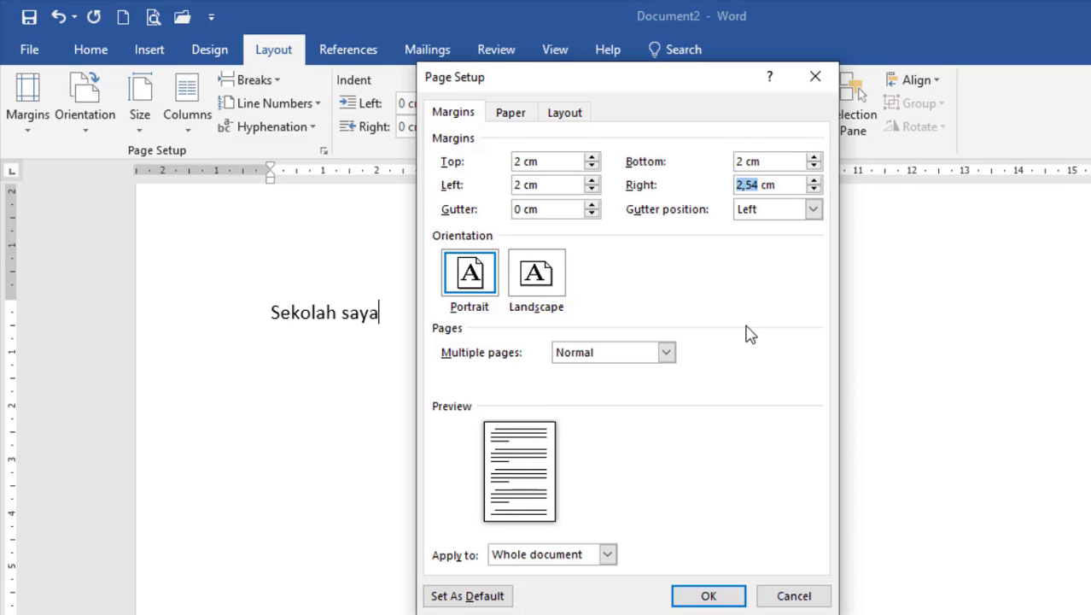
pyautogui.write('2')
# Review the page's section layout settings, keep A4 210 x 297 mm as the paper size, and apply the page setup with its 2 cm margins
pyautogui.click(564, 113)
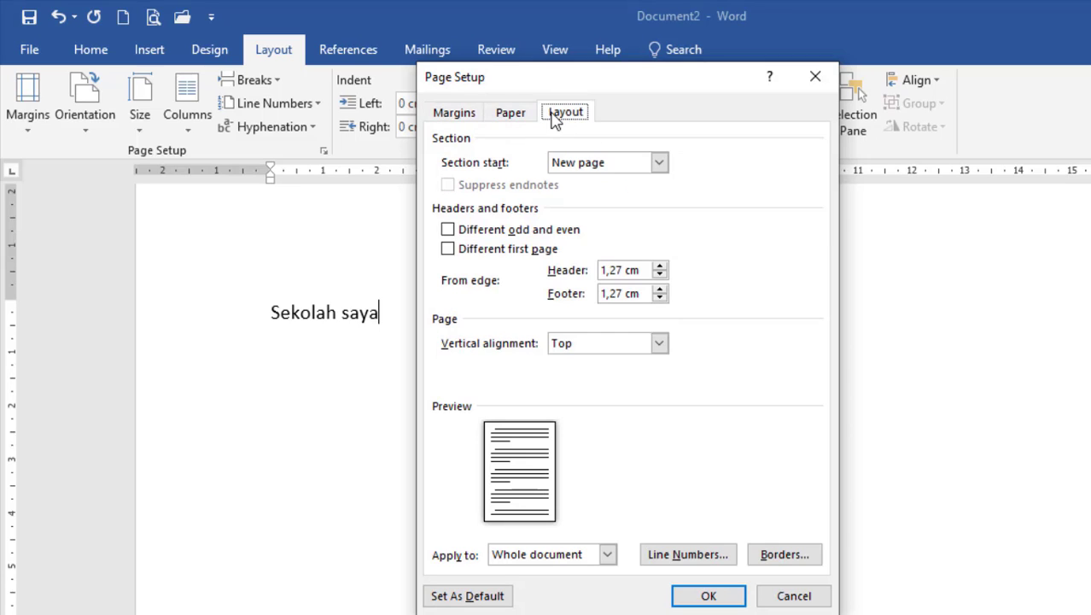
pyautogui.click(519, 114)
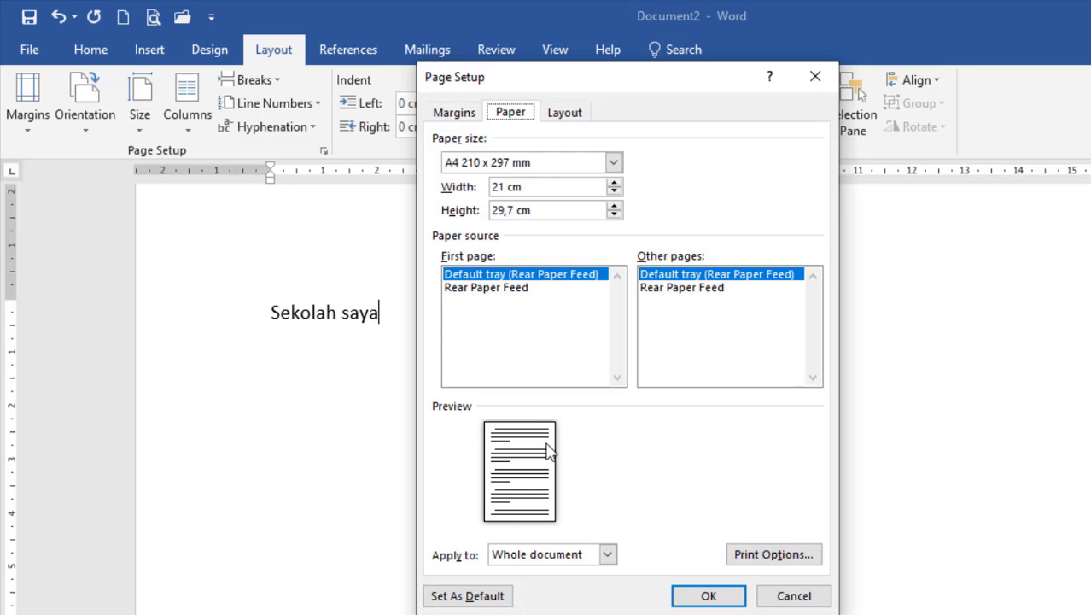
pyautogui.click(614, 164)
pyautogui.click(602, 178)
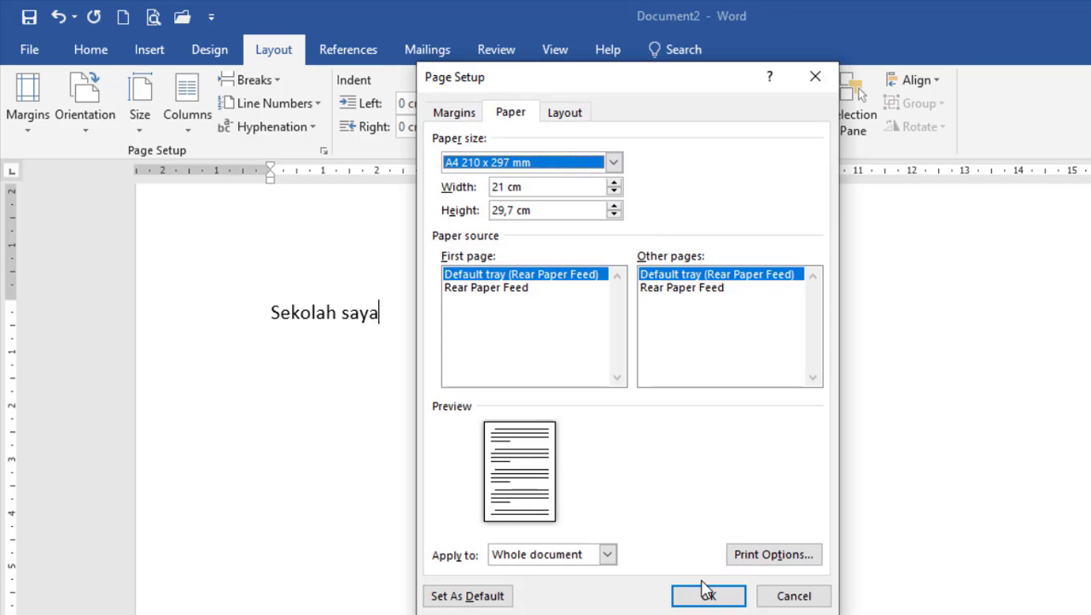
pyautogui.click(454, 113)
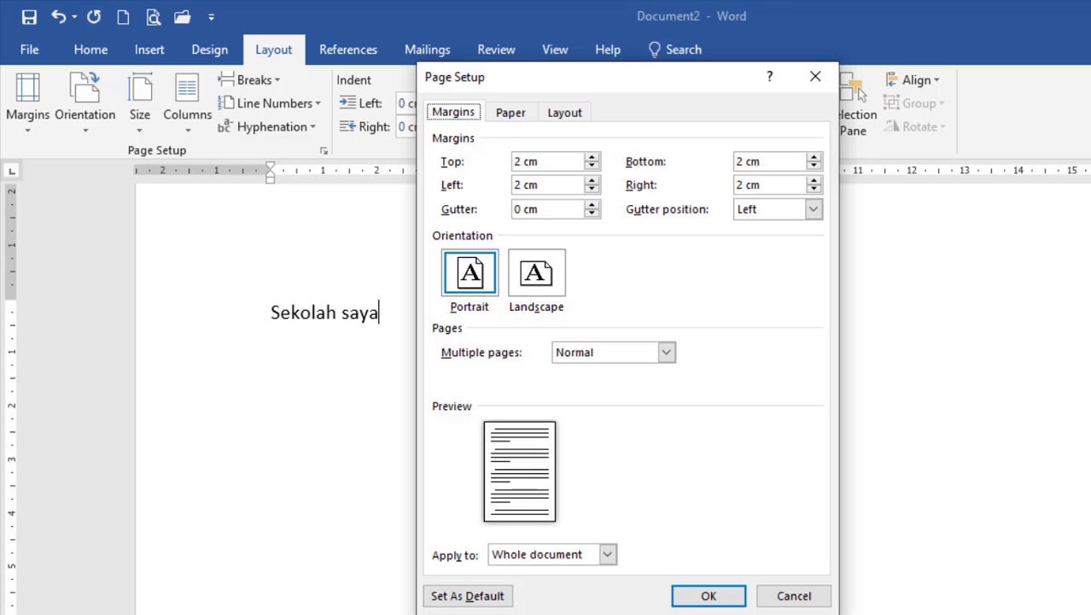
pyautogui.click(708, 595)
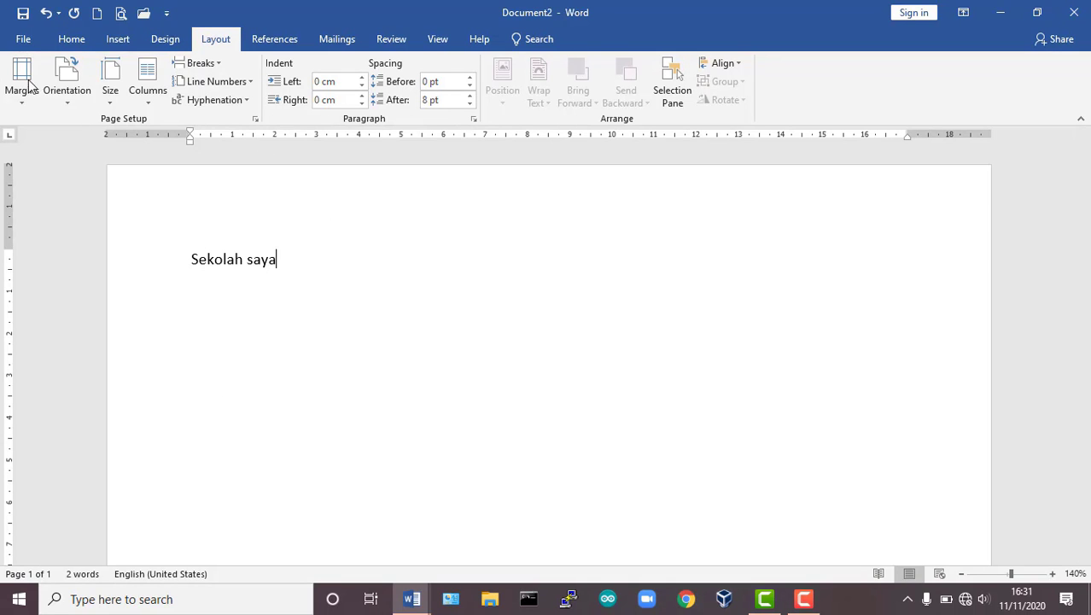
# Enable Show text boundaries for document content in the advanced Word options
pyautogui.click(23, 40)
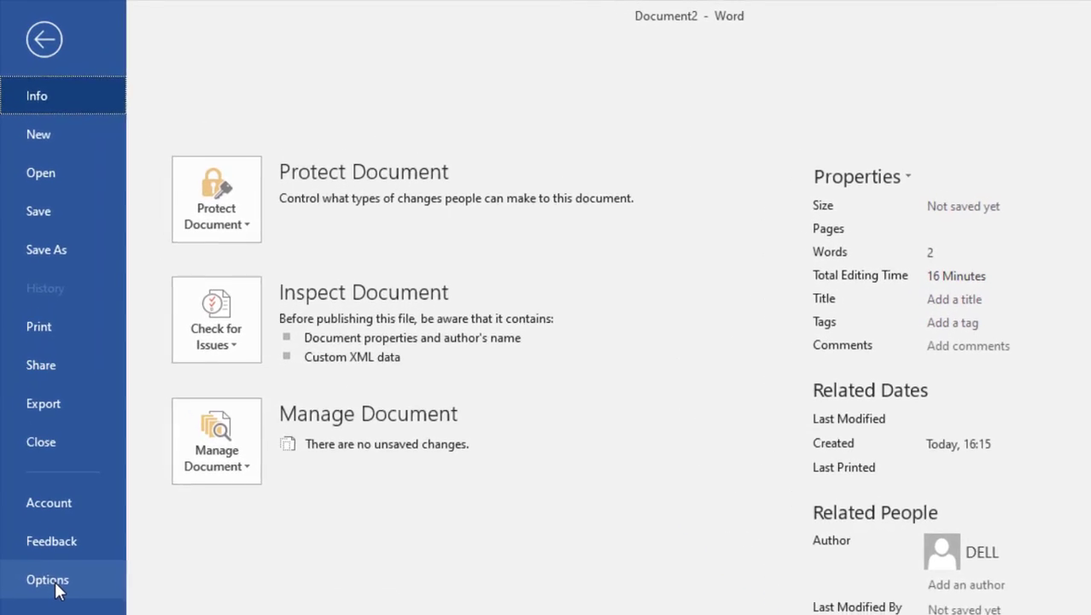
pyautogui.click(41, 459)
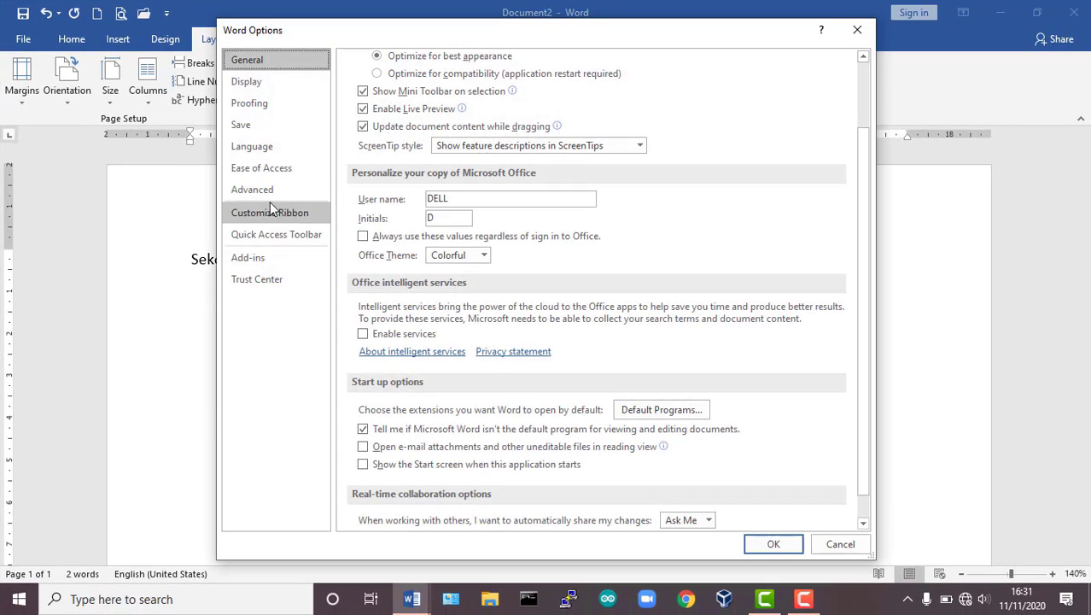
pyautogui.click(266, 192)
pyautogui.scroll(-6, 504, 321)
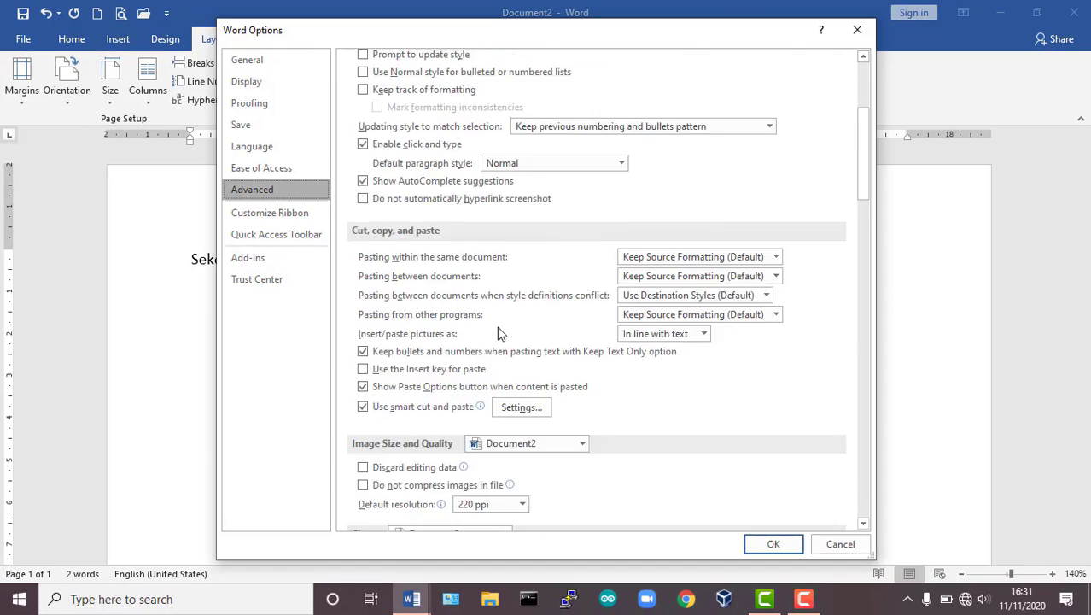
pyautogui.scroll(-3, 500, 333)
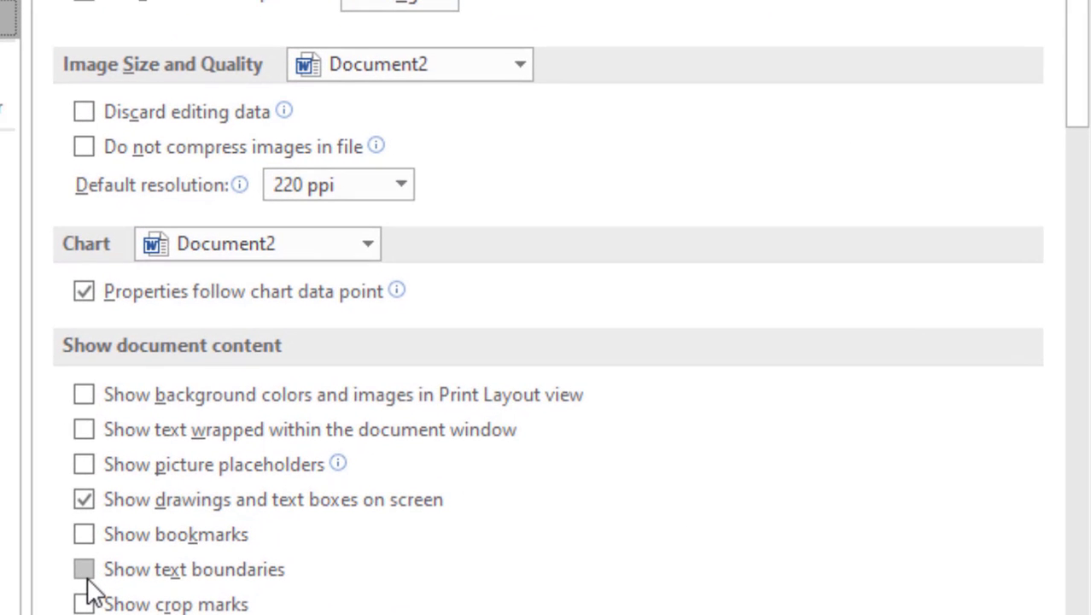
pyautogui.click(85, 579)
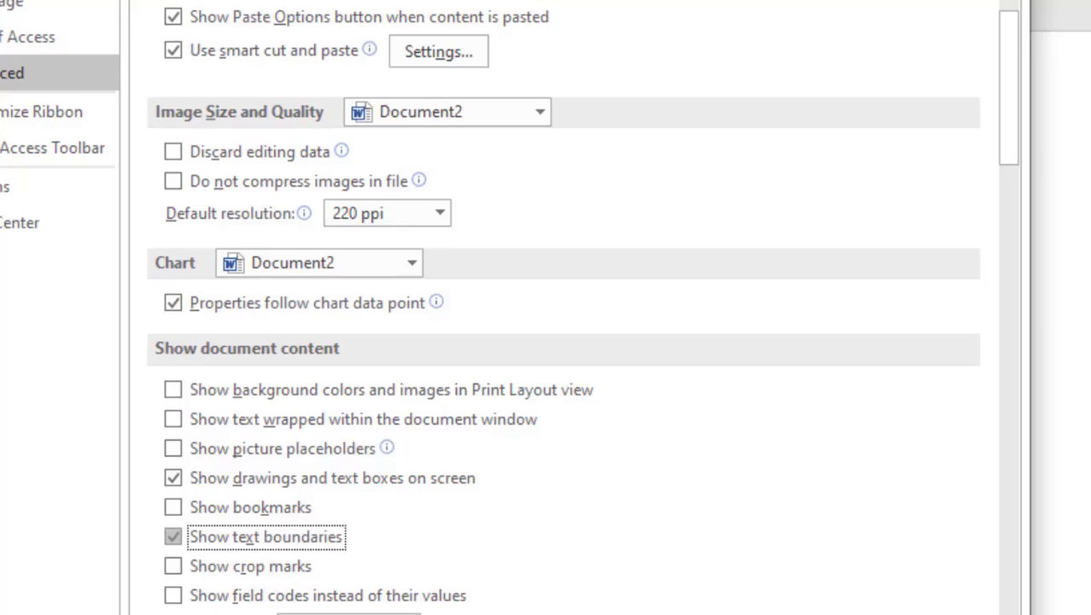
pyautogui.click(786, 553)
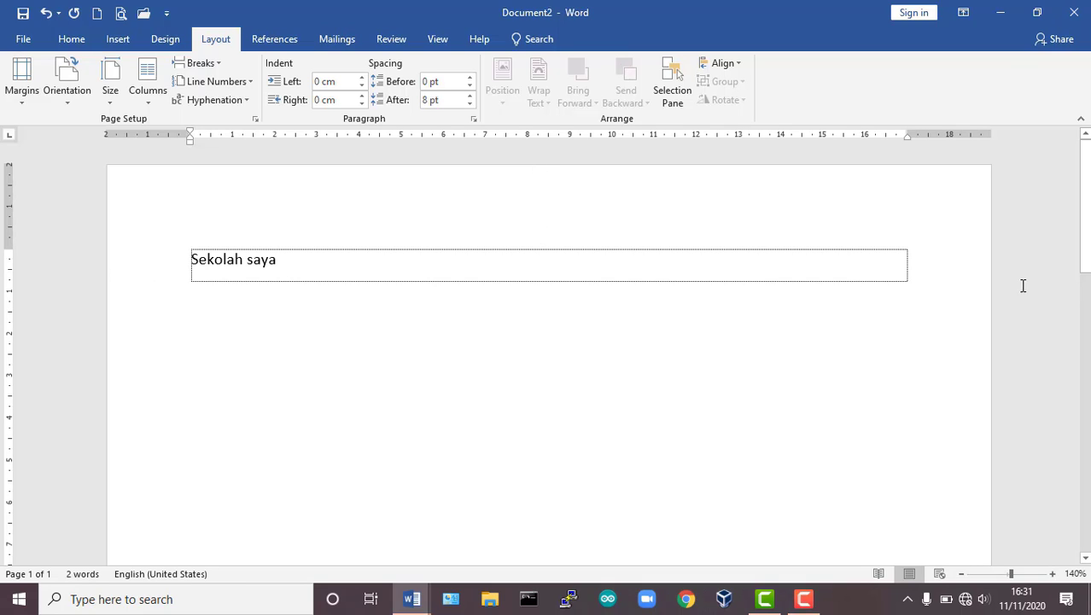
# Fill the page below "Sekolah saya" with empty paragraphs until the document runs onto a second page, and return to the start
pyautogui.scroll(-10, 767, 426)
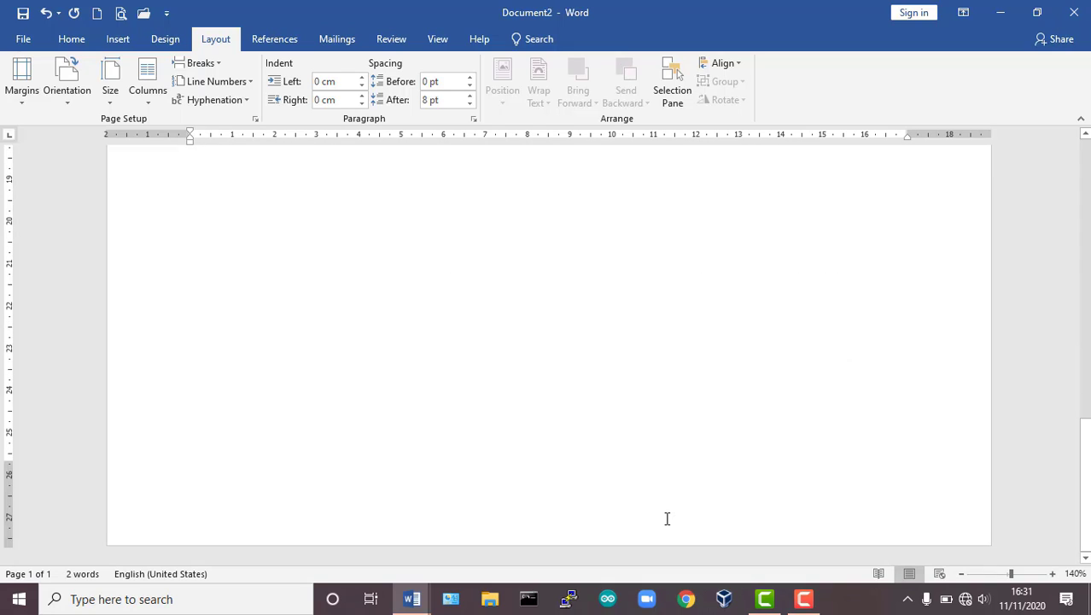
pyautogui.scroll(1, 667, 518)
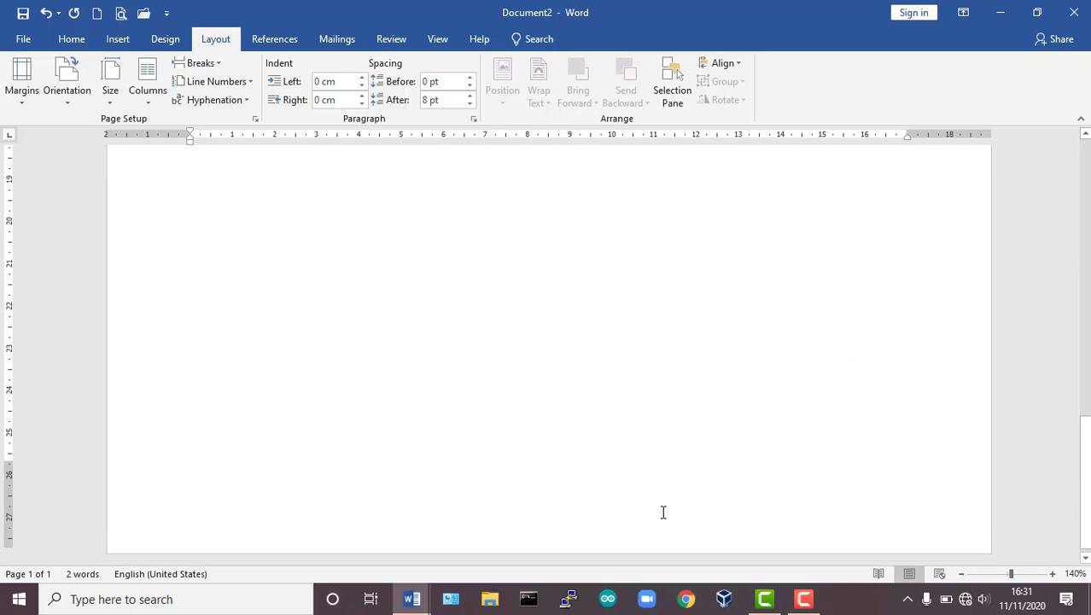
pyautogui.scroll(-1, 662, 512)
pyautogui.scroll(10, 662, 512)
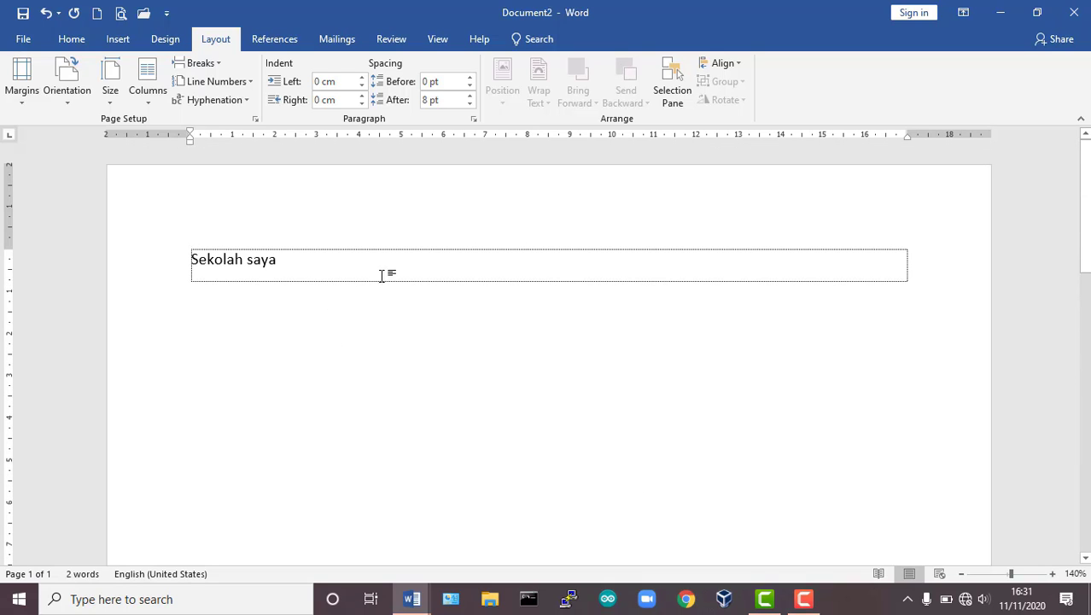
pyautogui.press('Return')
pyautogui.press('Return')
pyautogui.press('Return')
pyautogui.press('Return')
pyautogui.press('Return')
pyautogui.press('Return')
pyautogui.press('Return')
pyautogui.press('Return')
pyautogui.press('Return')
pyautogui.press('Return')
pyautogui.press('Return')
pyautogui.press('Return')
pyautogui.press('Return')
pyautogui.press('Return')
pyautogui.press('Return')
pyautogui.press('Return')
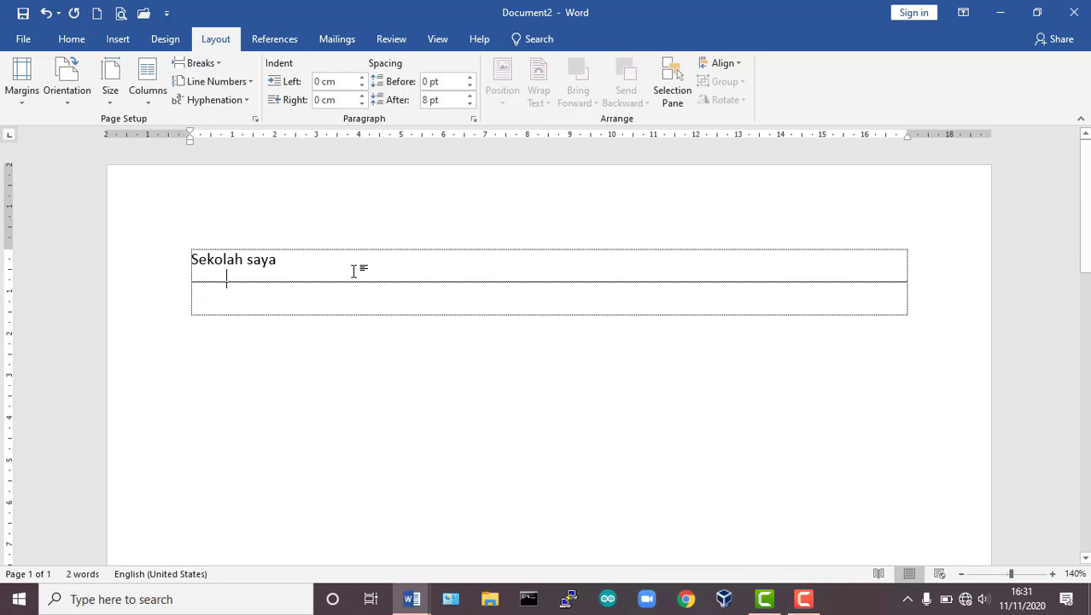
pyautogui.press('Return')
pyautogui.press('Return')
pyautogui.press('Return')
pyautogui.press('Return')
pyautogui.press('Return')
pyautogui.press('Return')
pyautogui.press('Return')
pyautogui.press('Return')
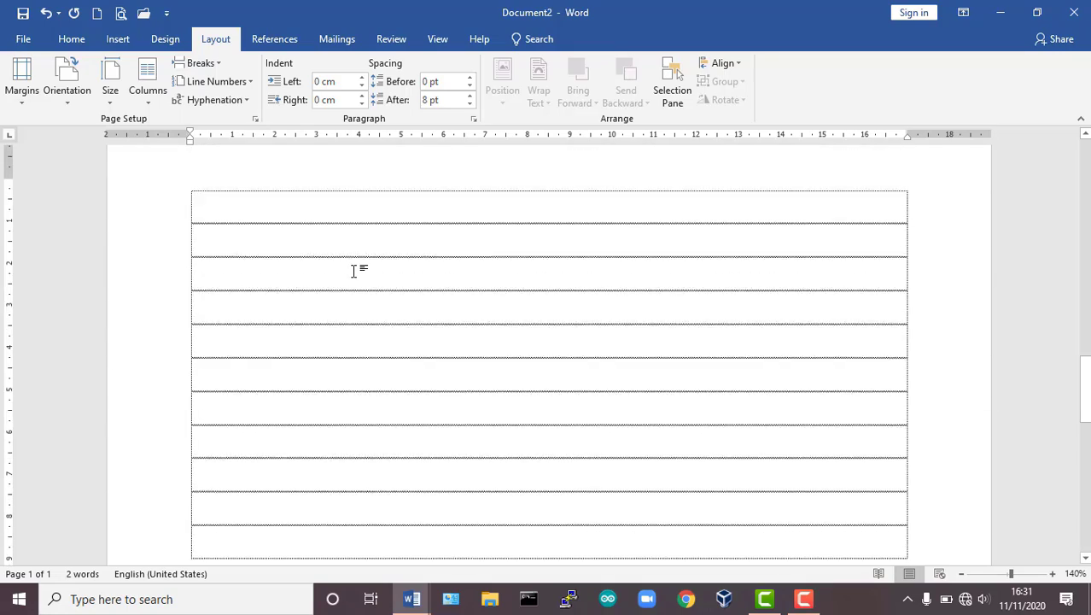
pyautogui.scroll(10, 382, 274)
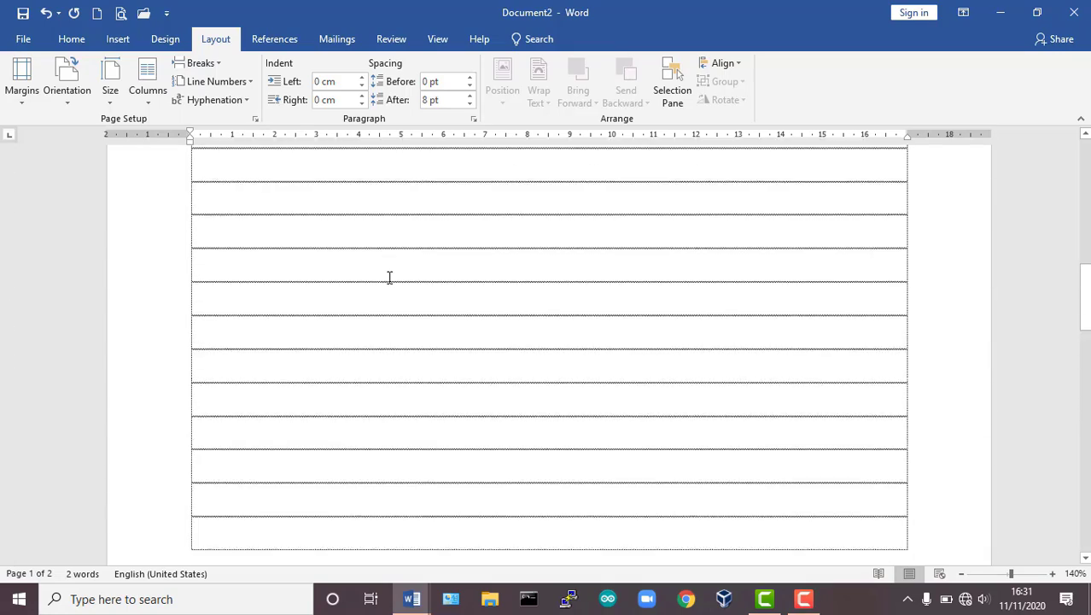
pyautogui.scroll(2, 385, 278)
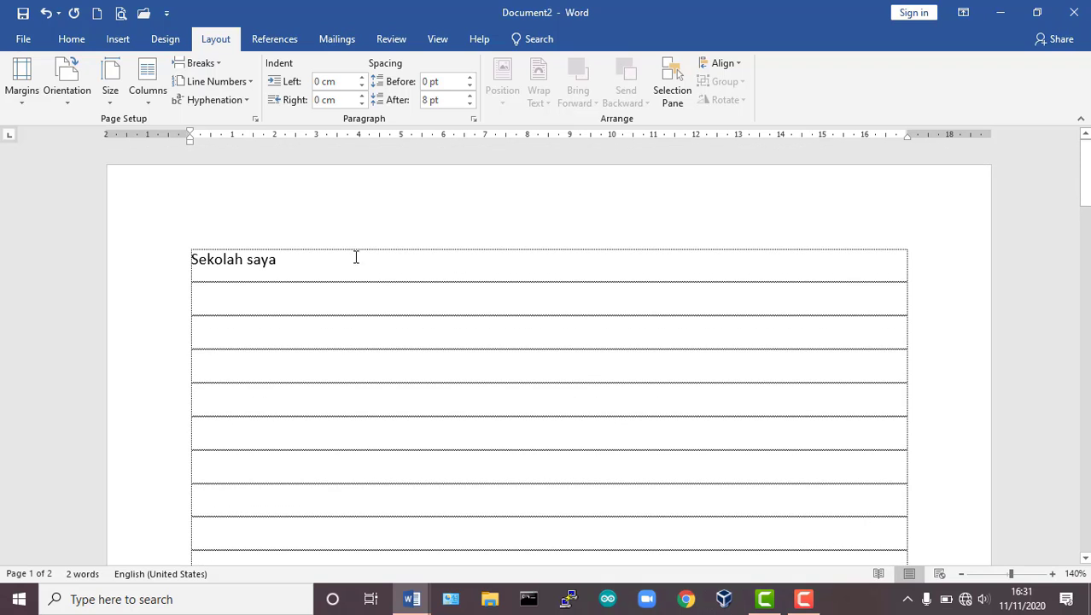
# Disable Show text boundaries for document content in the advanced Word options
pyautogui.click(23, 39)
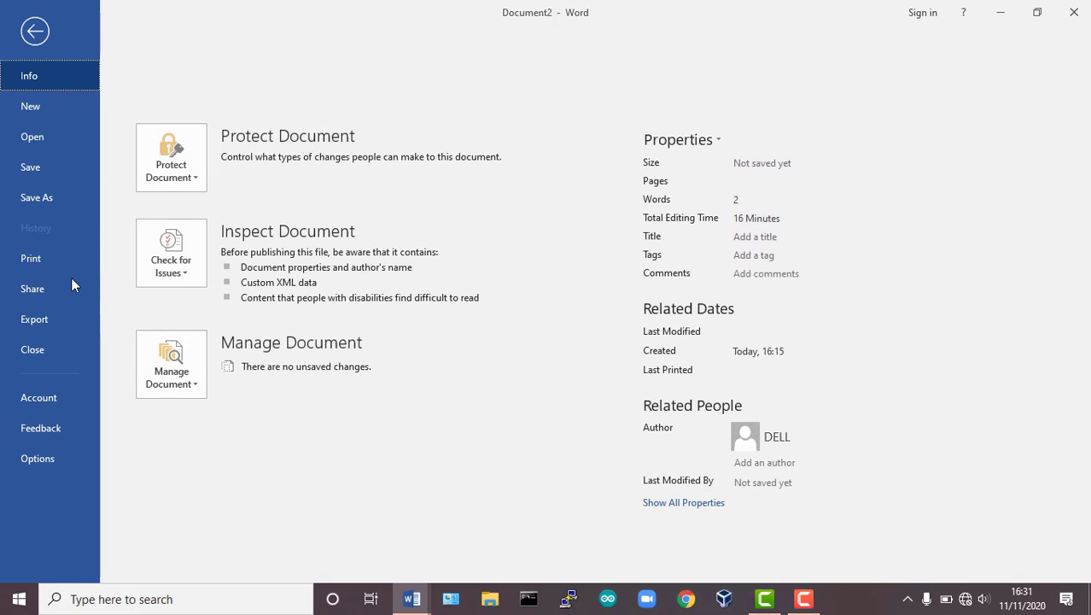
pyautogui.click(36, 459)
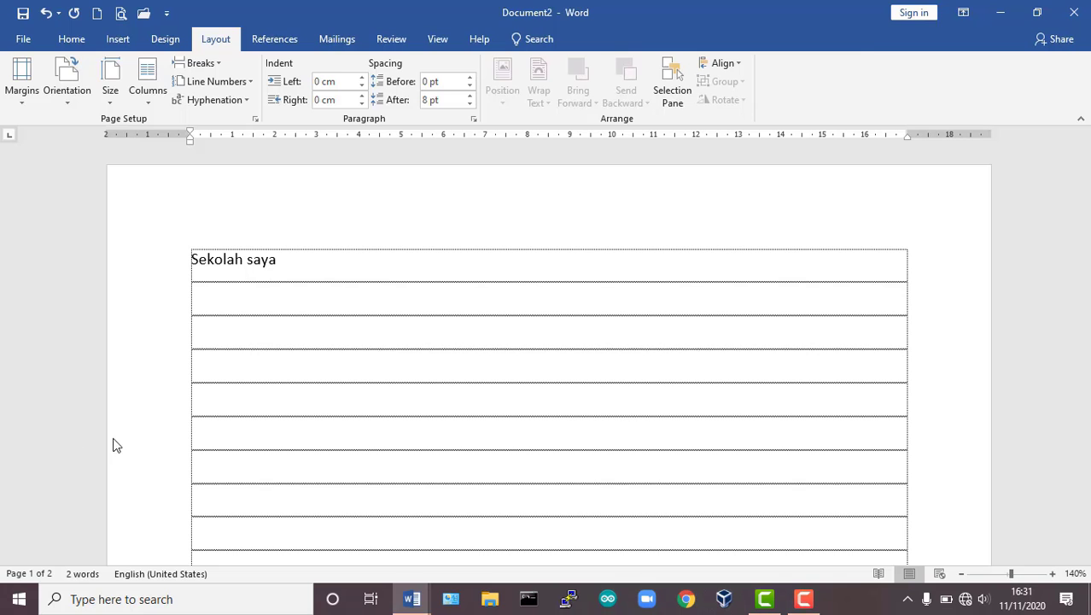
pyautogui.click(256, 191)
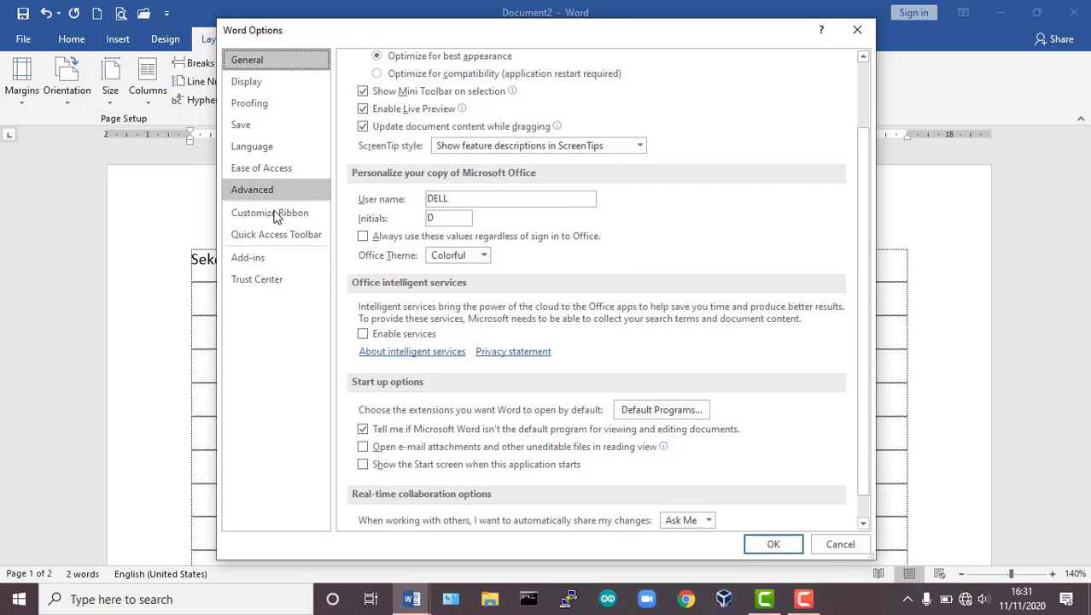
pyautogui.scroll(-10, 512, 256)
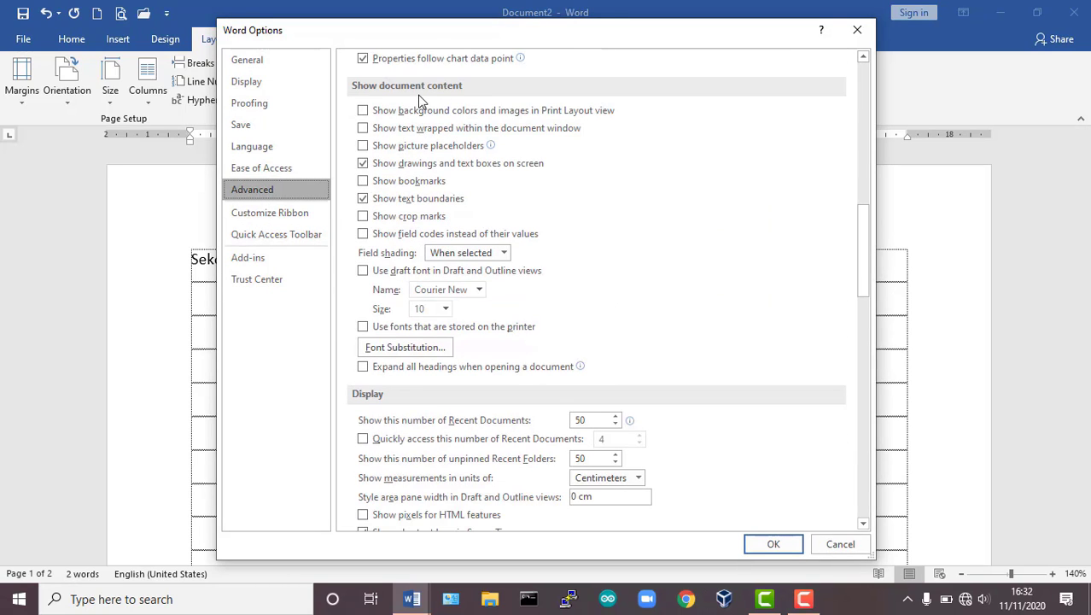
pyautogui.scroll(-15, 457, 289)
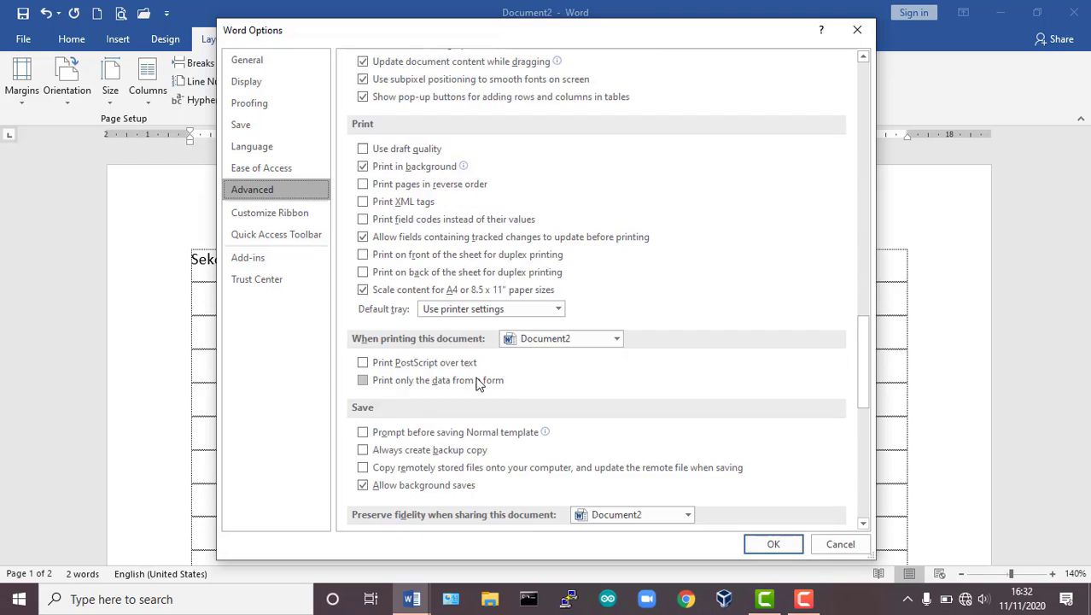
pyautogui.scroll(15, 461, 361)
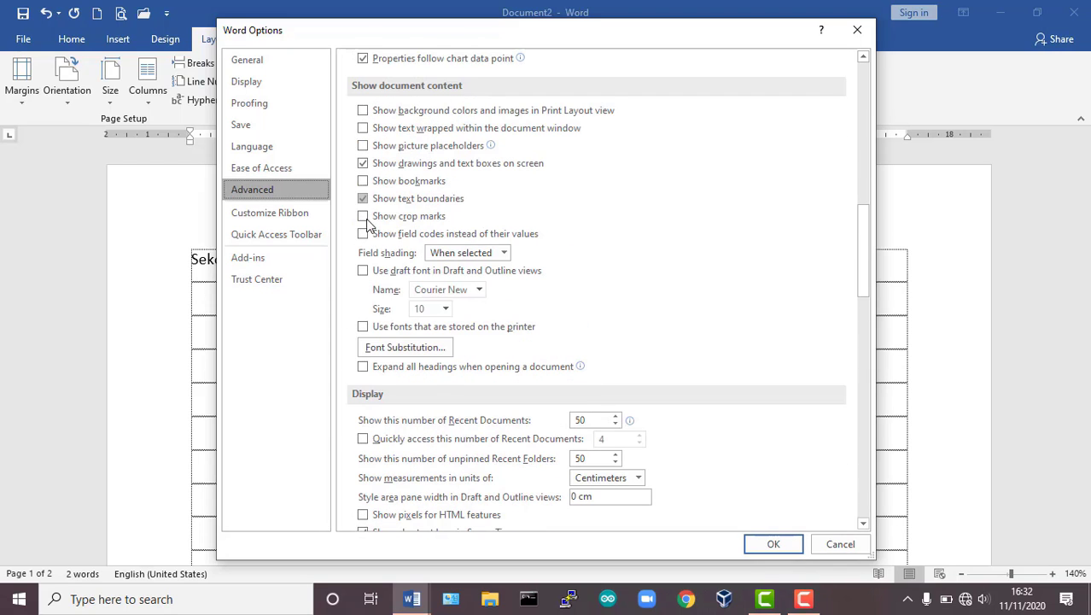
pyautogui.click(383, 209)
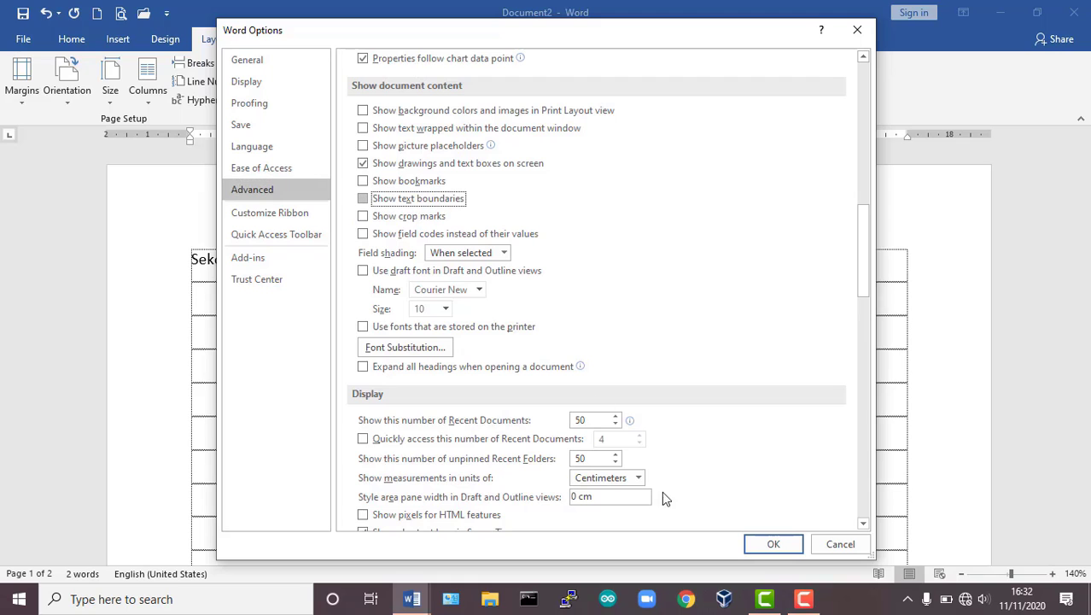
pyautogui.click(784, 542)
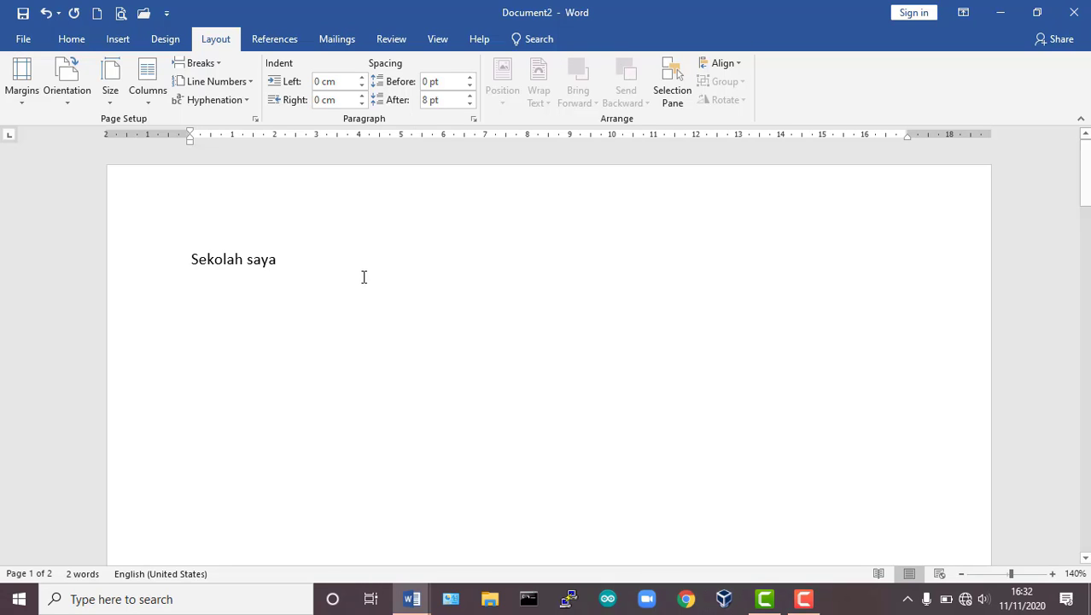
# Copy the text "Sekolah saya" and paste it after itself on the first line, separated by a space
pyautogui.click(281, 269)
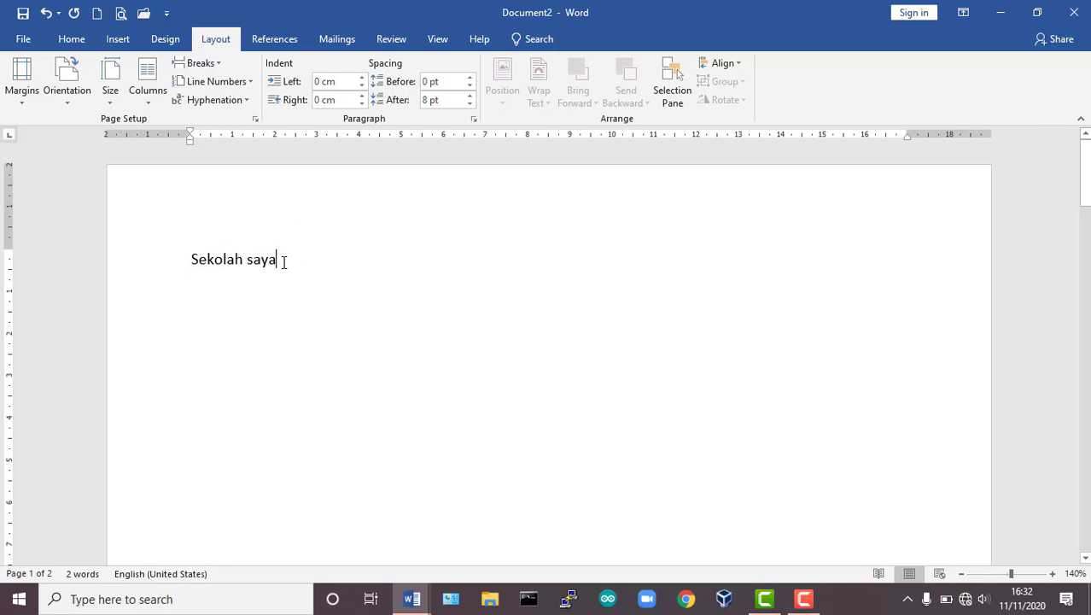
pyautogui.moveTo(283, 262); pyautogui.dragTo(192, 260)
pyautogui.hotkey('ctrl', 'c')
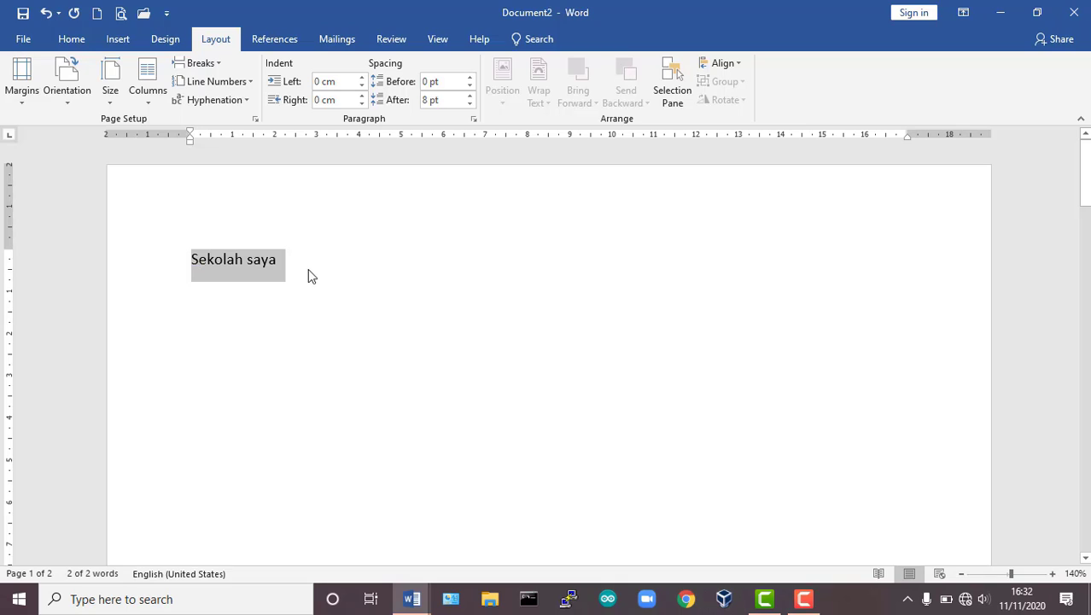
pyautogui.click(296, 262)
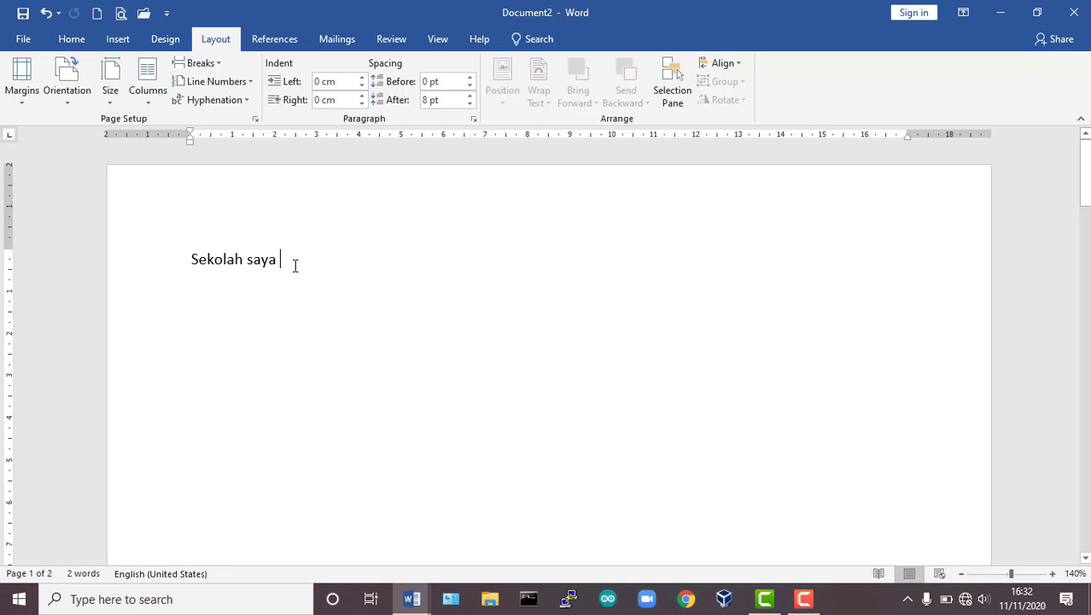
pyautogui.hotkey('ctrl', 'v')
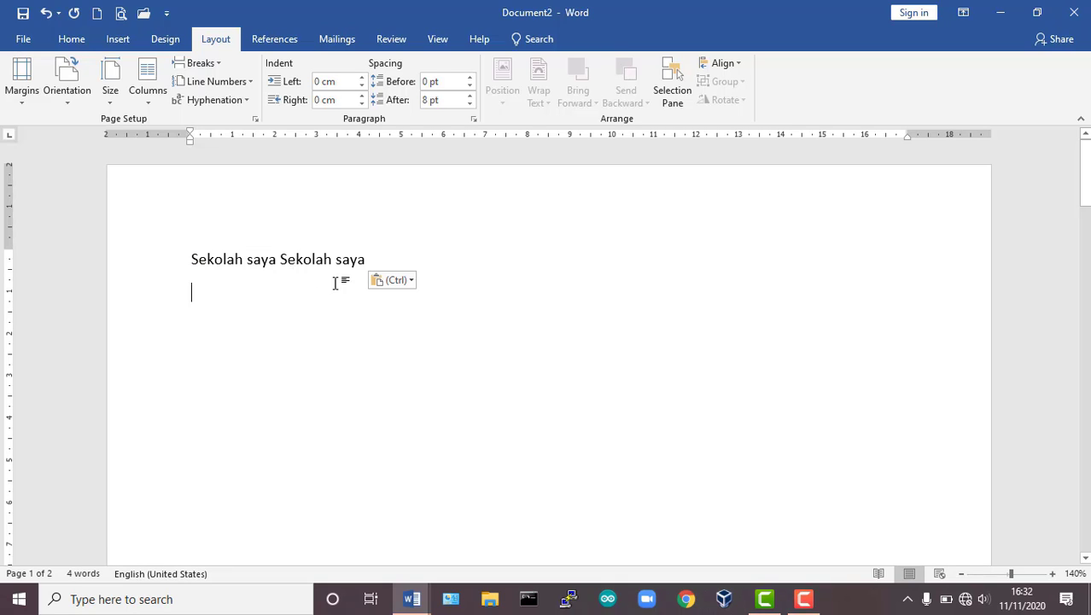
# Duplicate the line "Sekolah saya Sekolah saya" at its own end, so the phrase appears four times
pyautogui.moveTo(362, 259); pyautogui.dragTo(193, 260)
pyautogui.hotkey('ctrl', 'c')
pyautogui.click(370, 259)
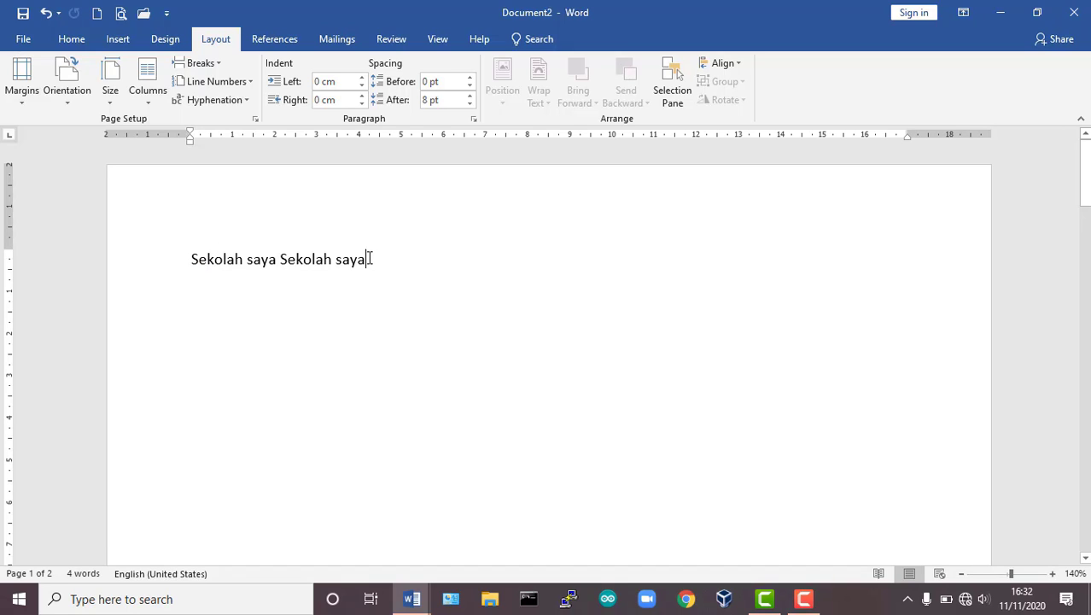
pyautogui.hotkey('ctrl', 'v')
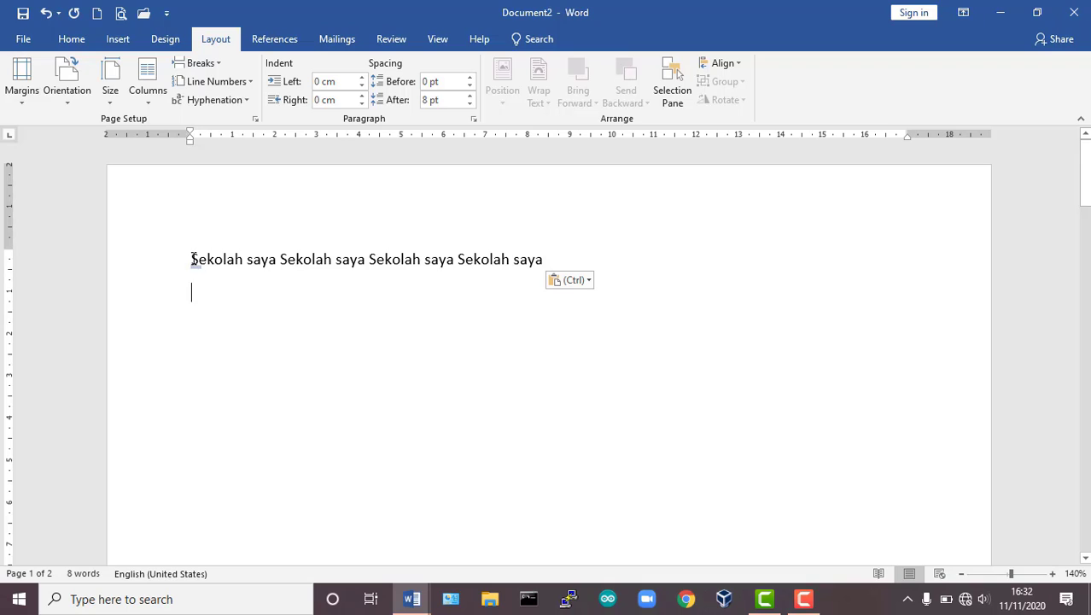
# Copy the line of four "Sekolah saya" phrases and paste it at its own end, so the phrase appears eight times
pyautogui.moveTo(193, 259); pyautogui.dragTo(551, 260)
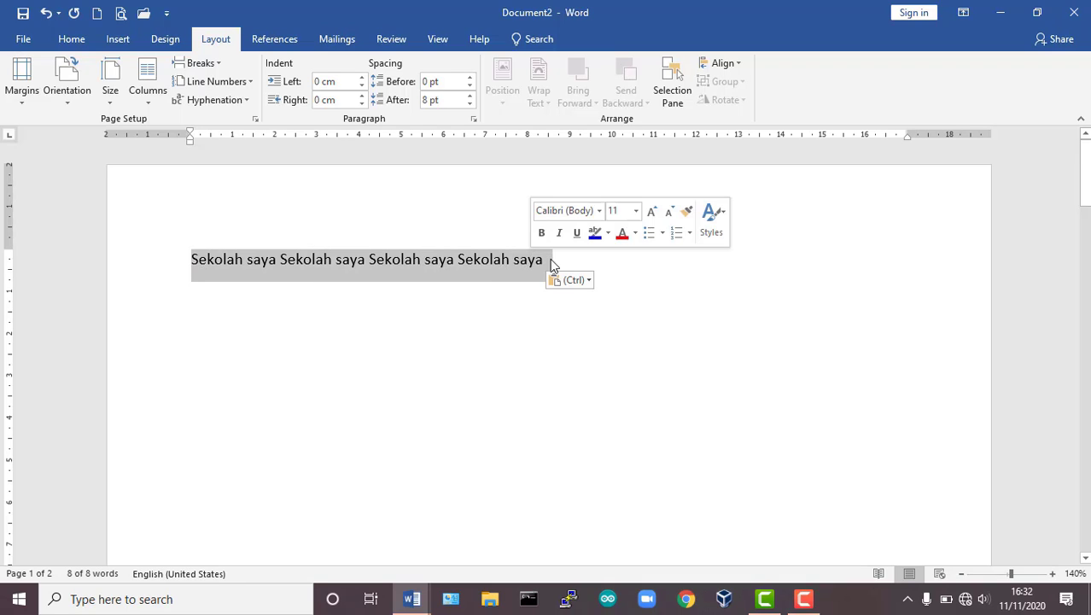
pyautogui.hotkey('ctrl', 'c')
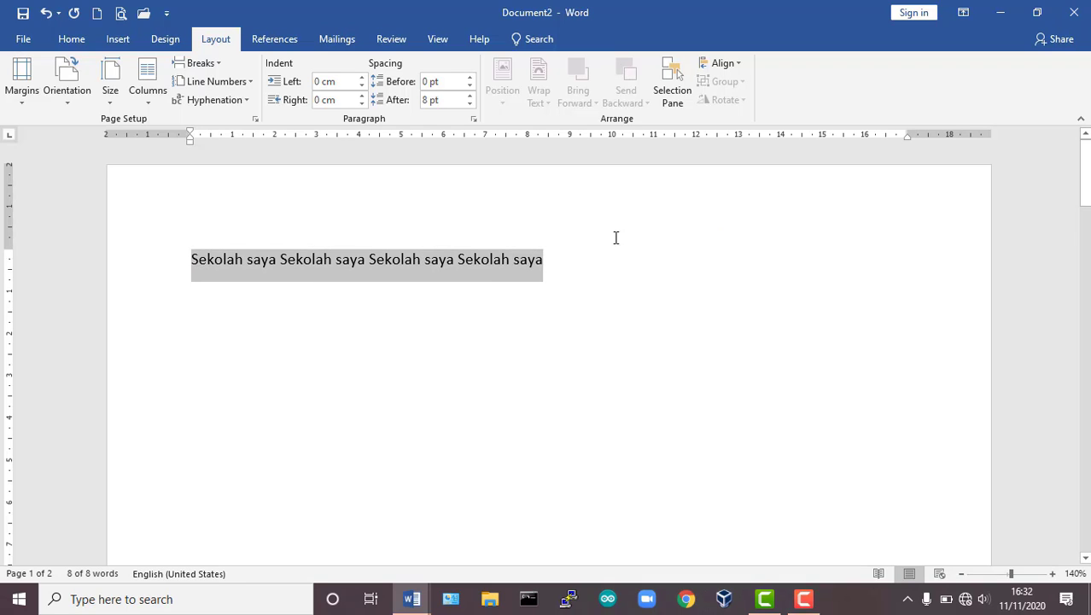
pyautogui.click(585, 266)
pyautogui.write('v')
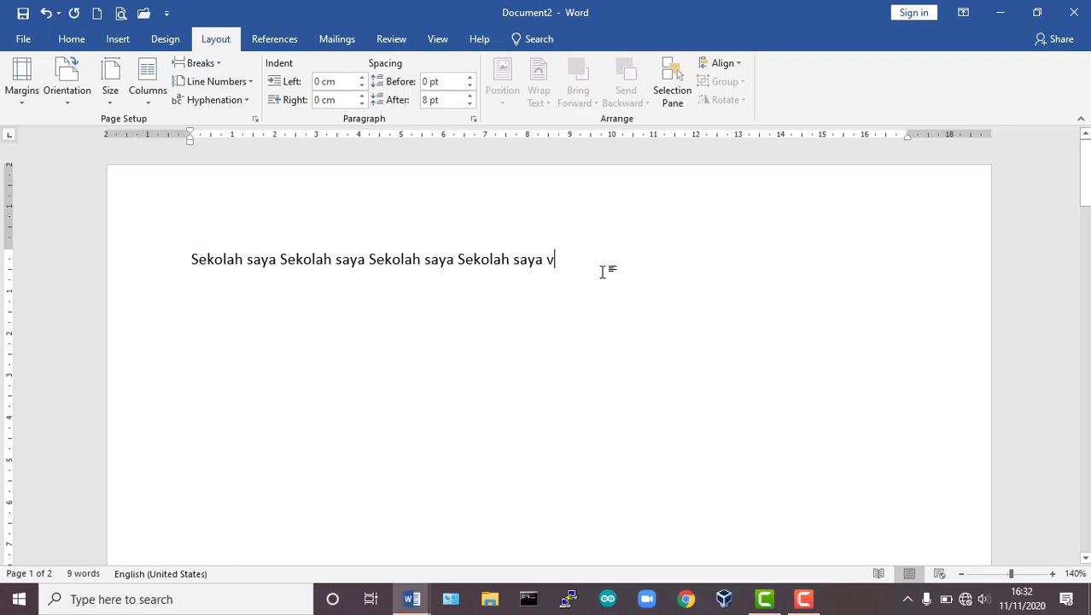
pyautogui.press('BackSpace')
pyautogui.hotkey('ctrl', 'v')
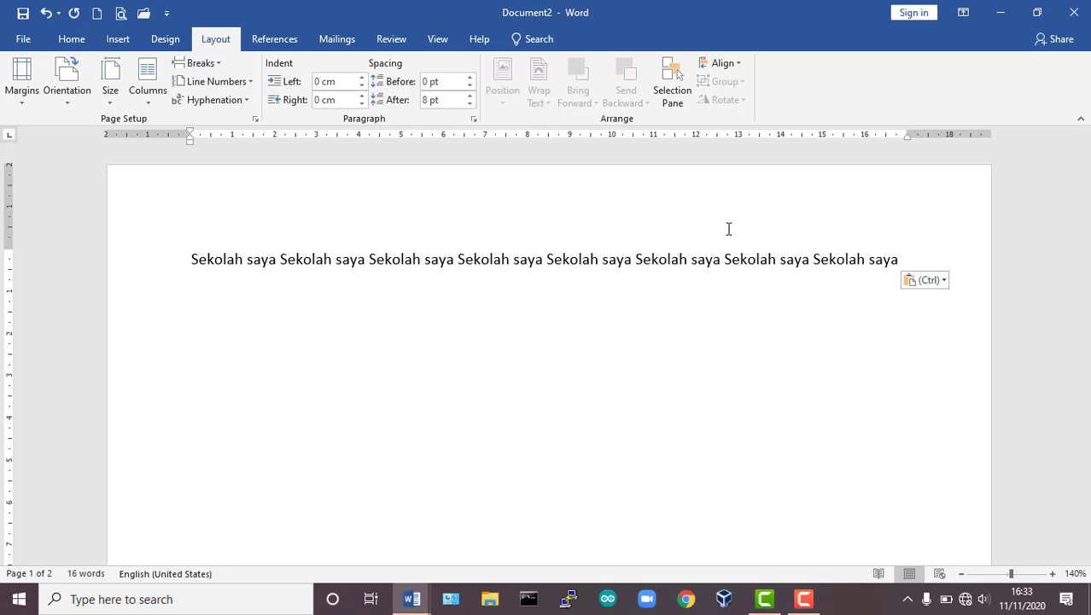
pyautogui.doubleClick(887, 258)
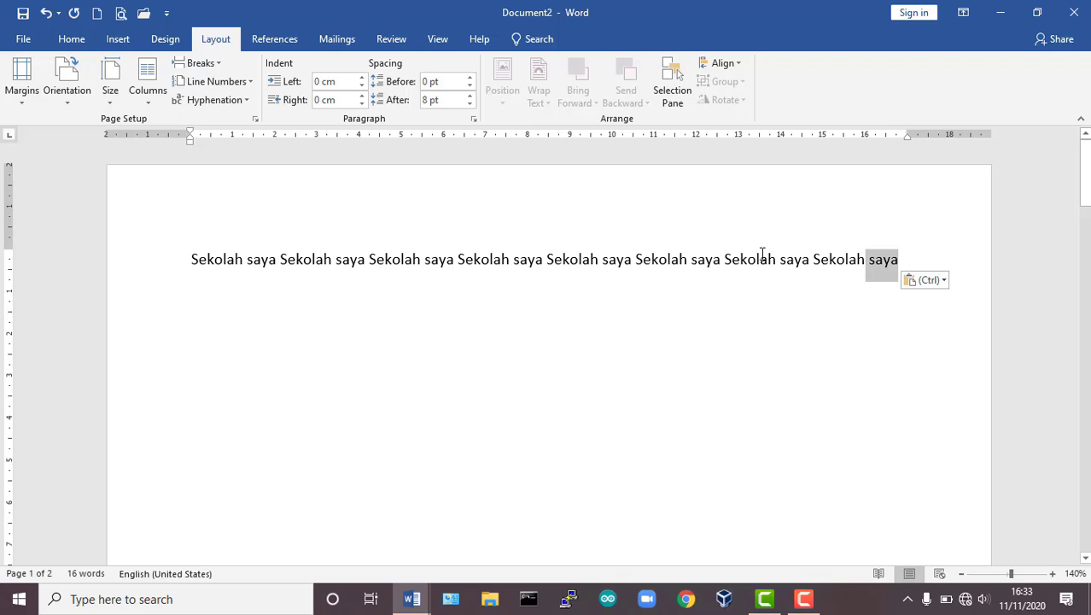
pyautogui.moveTo(762, 254); pyautogui.dragTo(216, 257)
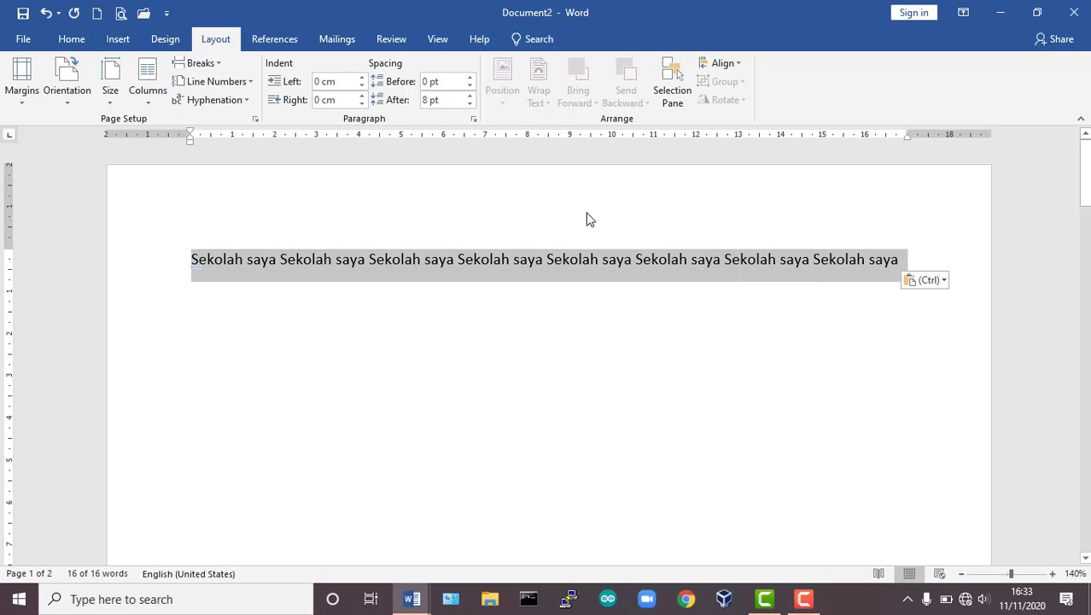
pyautogui.press('Left')
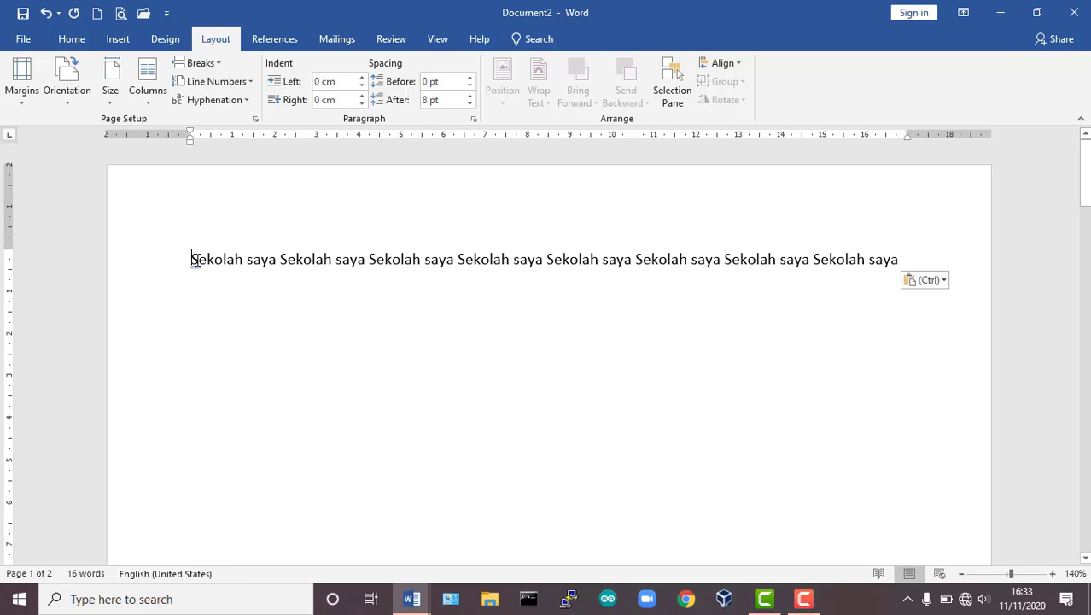
pyautogui.tripleClick(231, 270)
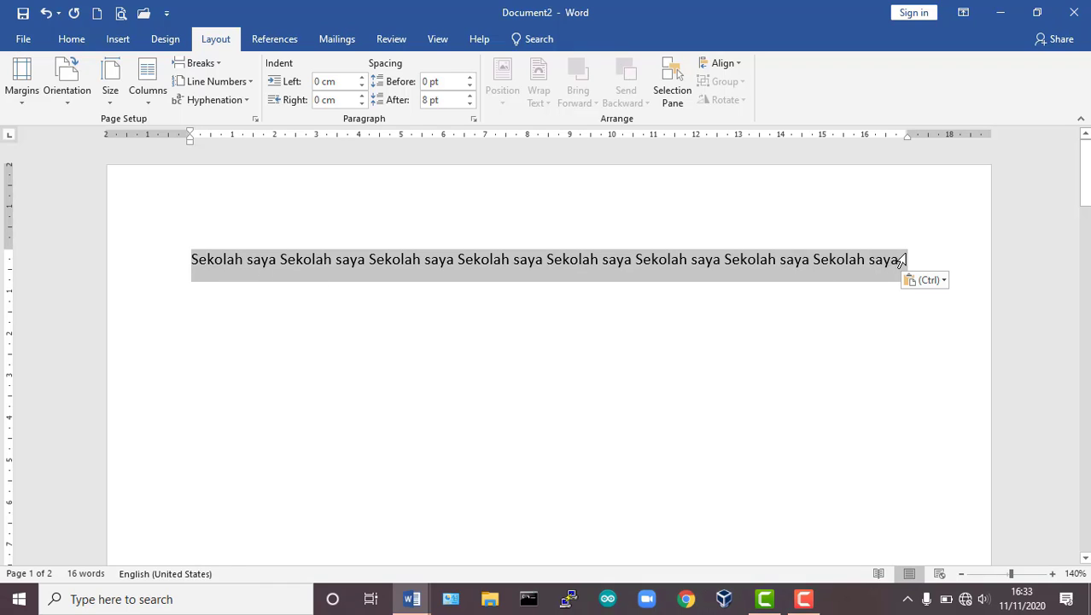
# Copy the whole line of eight "Sekolah saya" phrases without its paragraph mark
pyautogui.press('Left')
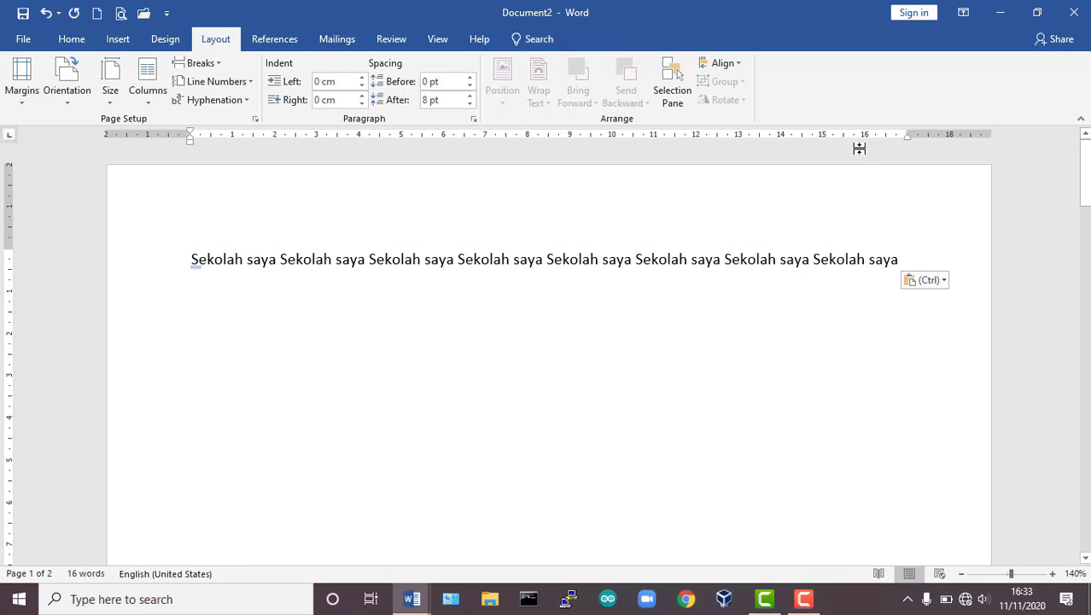
pyautogui.hotkey('shift', 'Right')
pyautogui.hotkey('shift', 'Right')
pyautogui.hotkey('shift', 'Right')
pyautogui.hotkey('shift', 'Right')
pyautogui.hotkey('shift', 'Right')
pyautogui.hotkey('shift', 'Right')
pyautogui.hotkey('shift', 'Right')
pyautogui.hotkey('shift', 'Right')
pyautogui.hotkey('shift', 'Right')
pyautogui.hotkey('shift', 'Right')
pyautogui.hotkey('shift', 'Right')
pyautogui.hotkey('shift', 'Right')
pyautogui.hotkey('shift', 'Right')
pyautogui.hotkey('shift', 'Right')
pyautogui.hotkey('shift', 'Right')
pyautogui.hotkey('shift', 'Right')
pyautogui.hotkey('shift', 'Right')
pyautogui.hotkey('shift', 'Right')
pyautogui.hotkey('shift', 'Right')
pyautogui.hotkey('shift', 'Right')
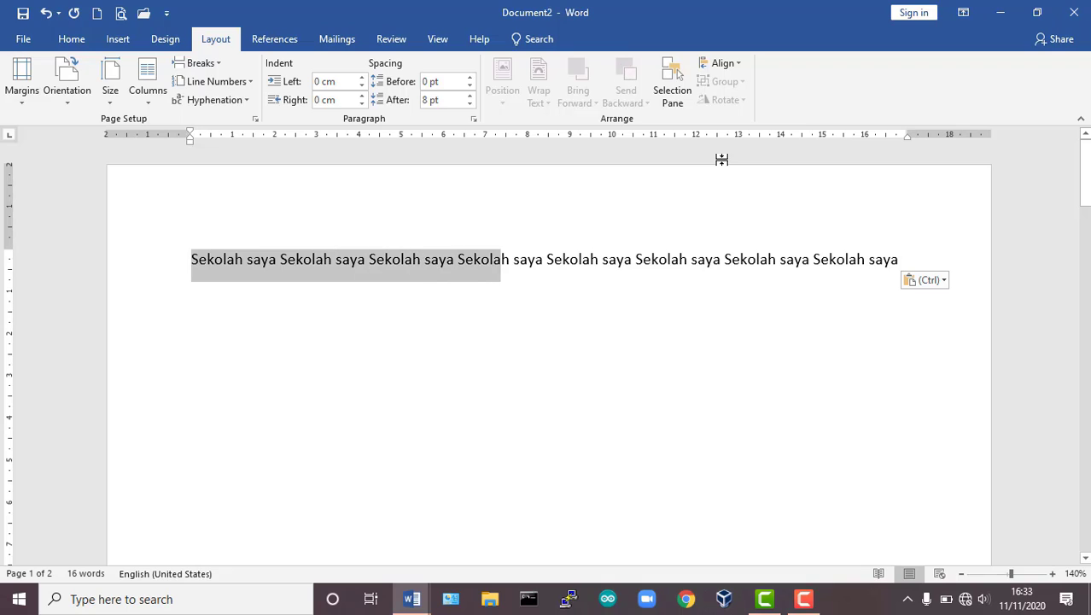
pyautogui.hotkey('shift', 'Right')
pyautogui.hotkey('shift', 'Right')
pyautogui.hotkey('shift', 'Right')
pyautogui.hotkey('shift', 'Right')
pyautogui.hotkey('shift', 'Right')
pyautogui.hotkey('shift', 'Right')
pyautogui.hotkey('shift', 'Right')
pyautogui.hotkey('shift', 'Right')
pyautogui.hotkey('shift', 'Right')
pyautogui.hotkey('shift', 'Right')
pyautogui.hotkey('shift', 'Right')
pyautogui.hotkey('shift', 'Right')
pyautogui.hotkey('shift', 'Right')
pyautogui.hotkey('shift', 'Right')
pyautogui.hotkey('shift', 'Right')
pyautogui.hotkey('shift', 'Right')
pyautogui.hotkey('shift', 'Right')
pyautogui.hotkey('shift', 'Right')
pyautogui.hotkey('shift', 'Right')
pyautogui.hotkey('shift', 'Right')
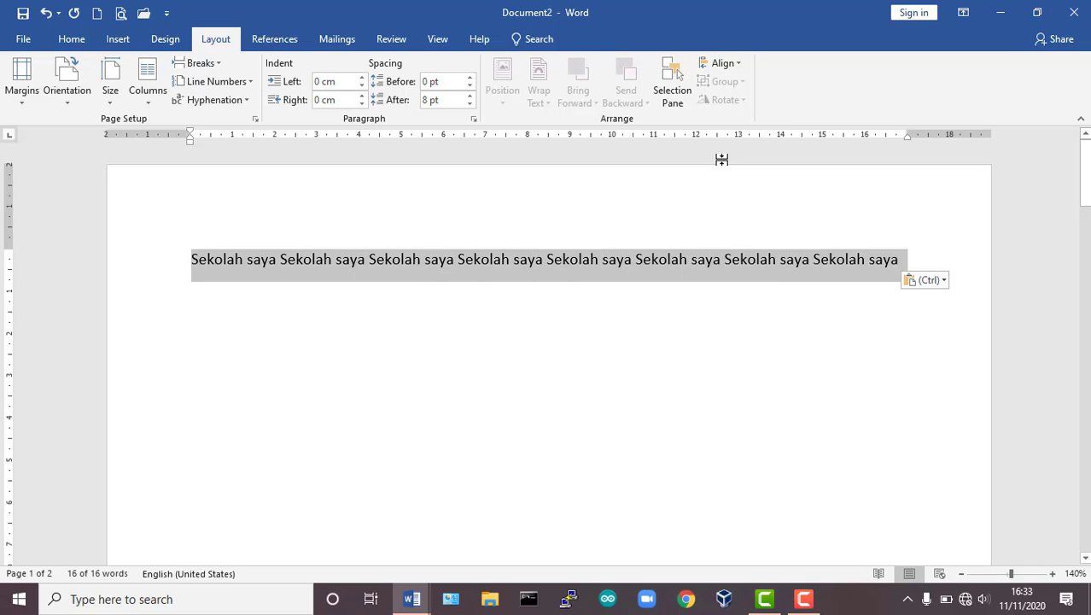
pyautogui.hotkey('shift', 'Left')
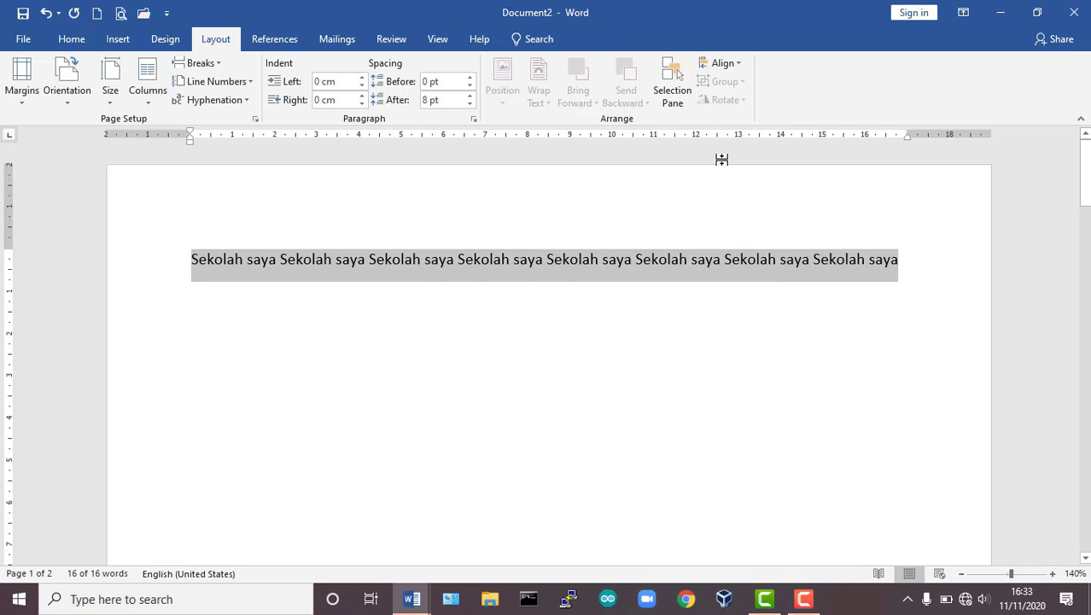
# Paste the copied line six times after itself to build a seven-line paragraph, and end it with a period
pyautogui.click(926, 270)
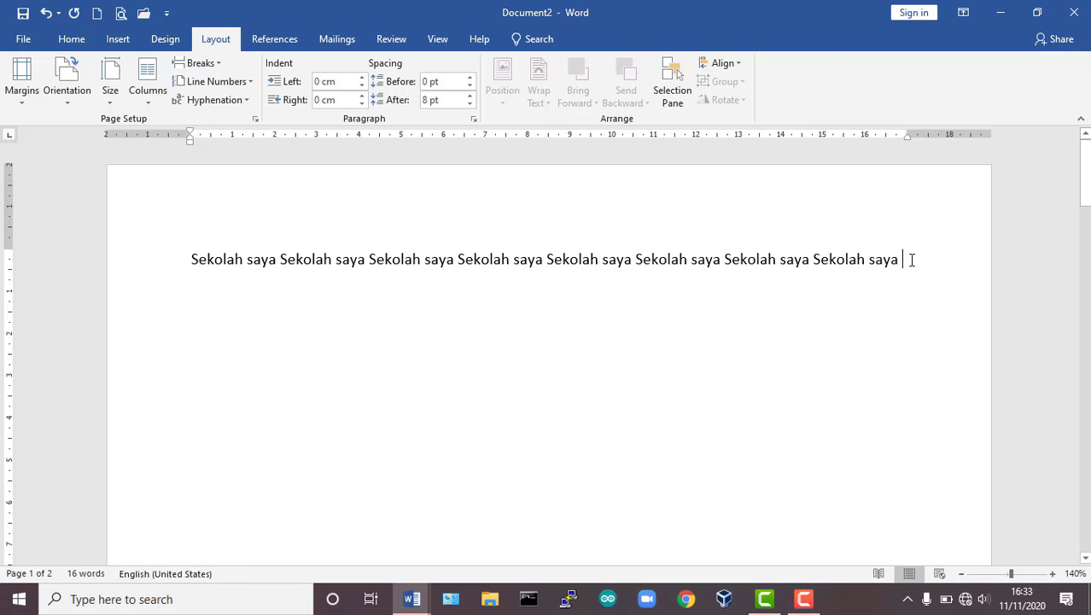
pyautogui.hotkey('ctrl', 'v')
pyautogui.hotkey('ctrl', 'v')
pyautogui.hotkey('ctrl', 'v')
pyautogui.hotkey('ctrl', 'v')
pyautogui.hotkey('ctrl', 'v')
pyautogui.hotkey('ctrl', 'v')
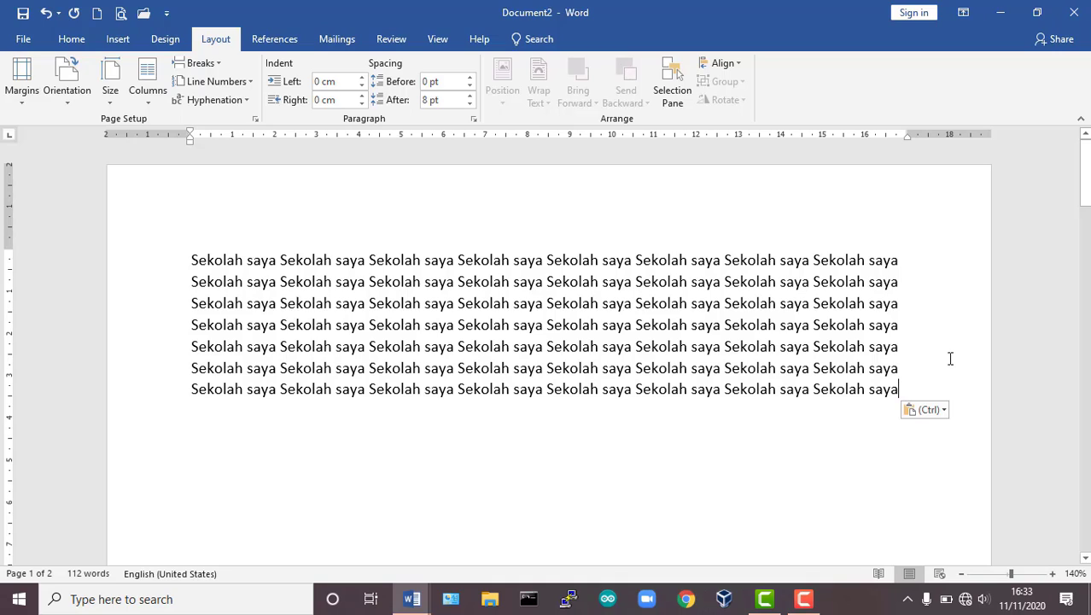
pyautogui.write('.')
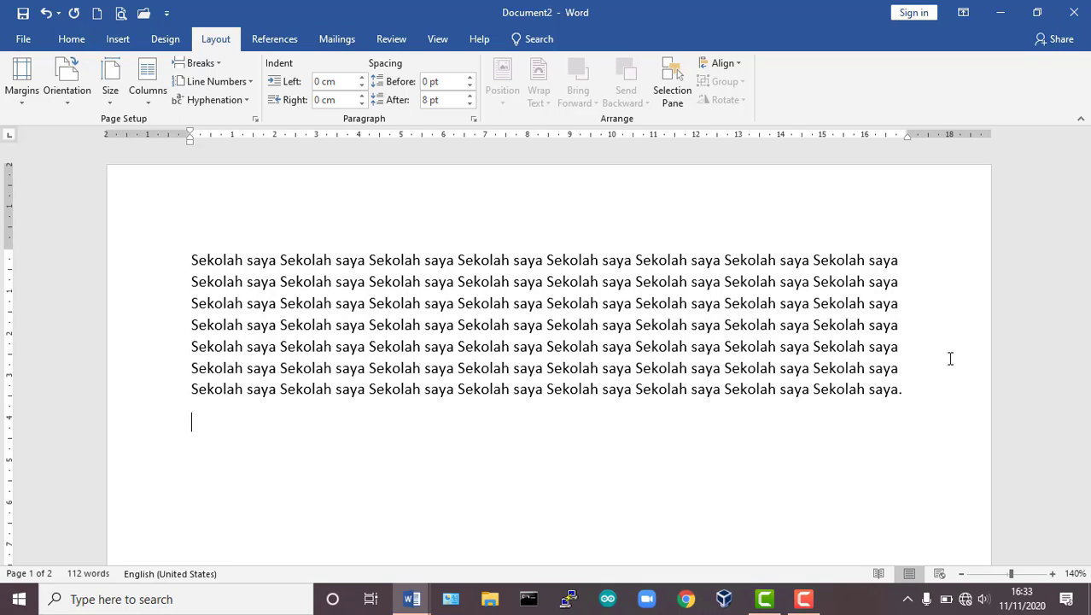
# Fill a second paragraph below with a copy of the first paragraph's seven lines, and end it with a period
pyautogui.hotkey('ctrl', 'v')
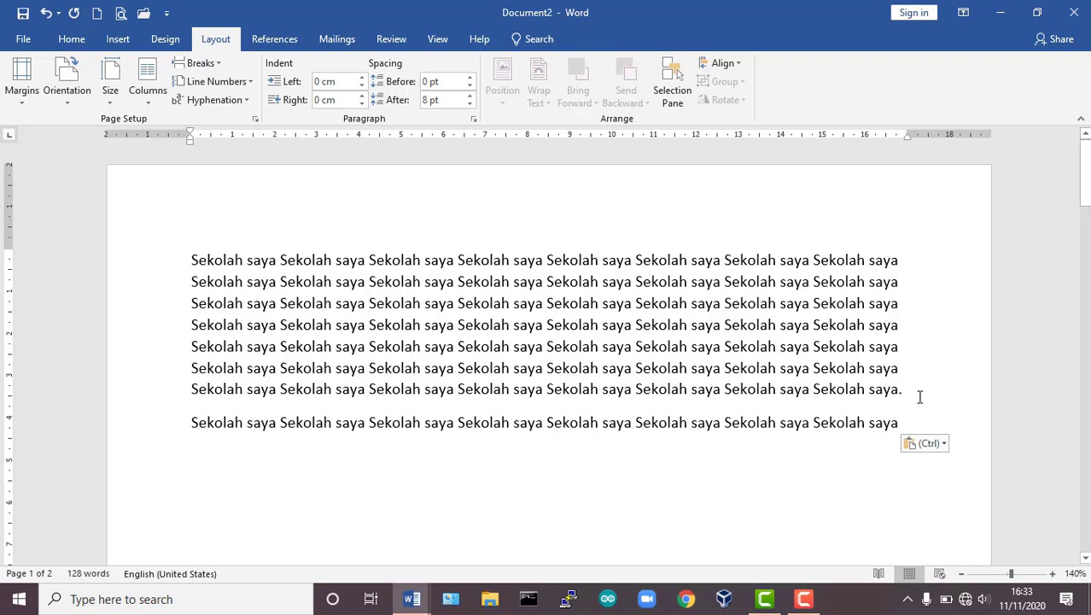
pyautogui.moveTo(758, 324); pyautogui.dragTo(900, 391)
pyautogui.click(304, 303)
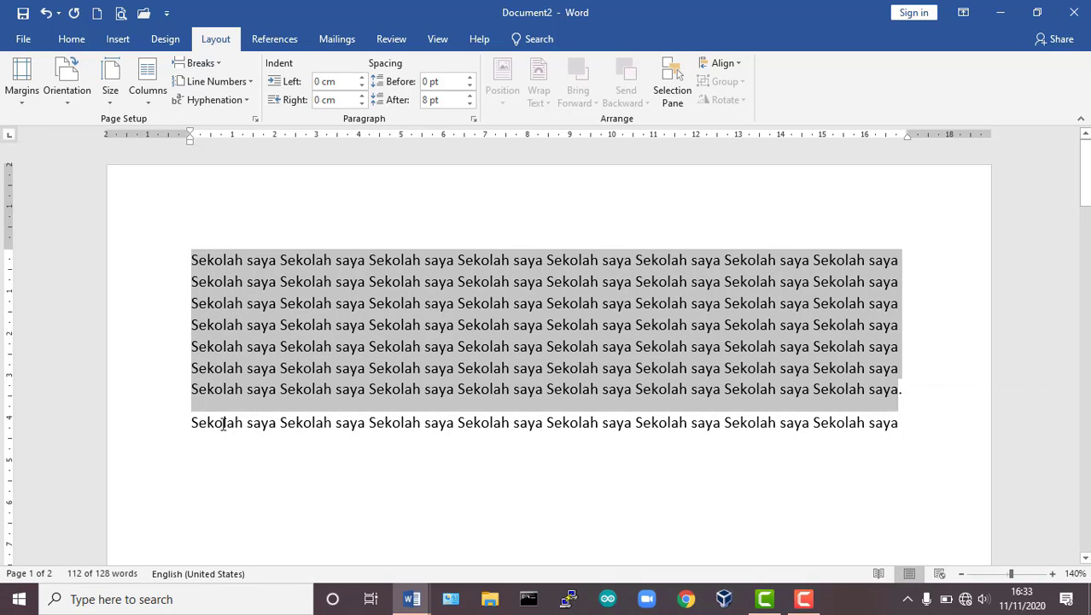
pyautogui.moveTo(223, 424); pyautogui.dragTo(864, 448)
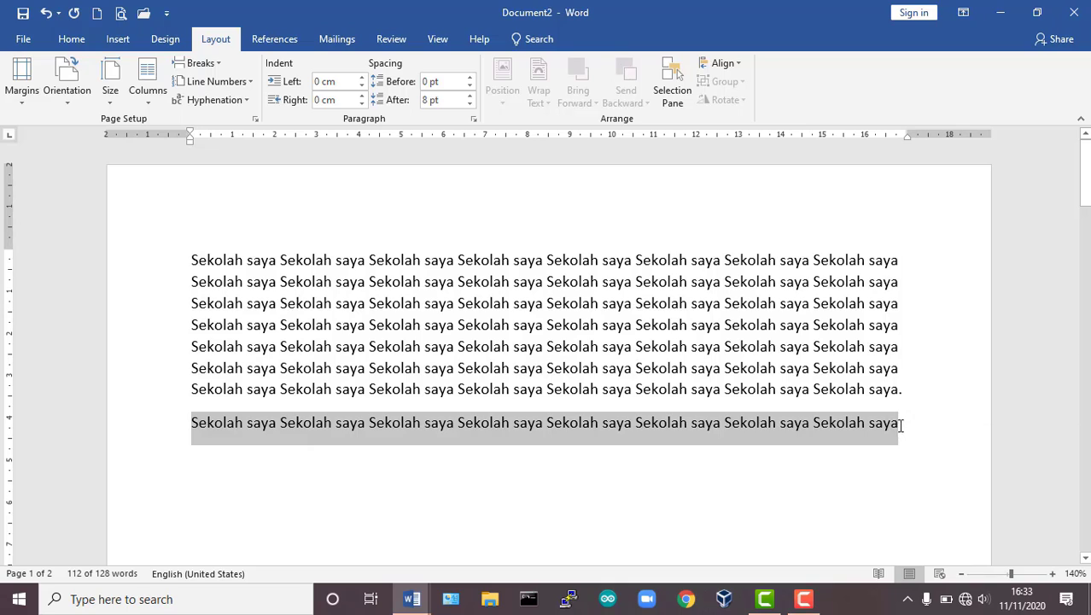
pyautogui.hotkey('ctrl', 'v')
pyautogui.scroll(-3, 904, 418)
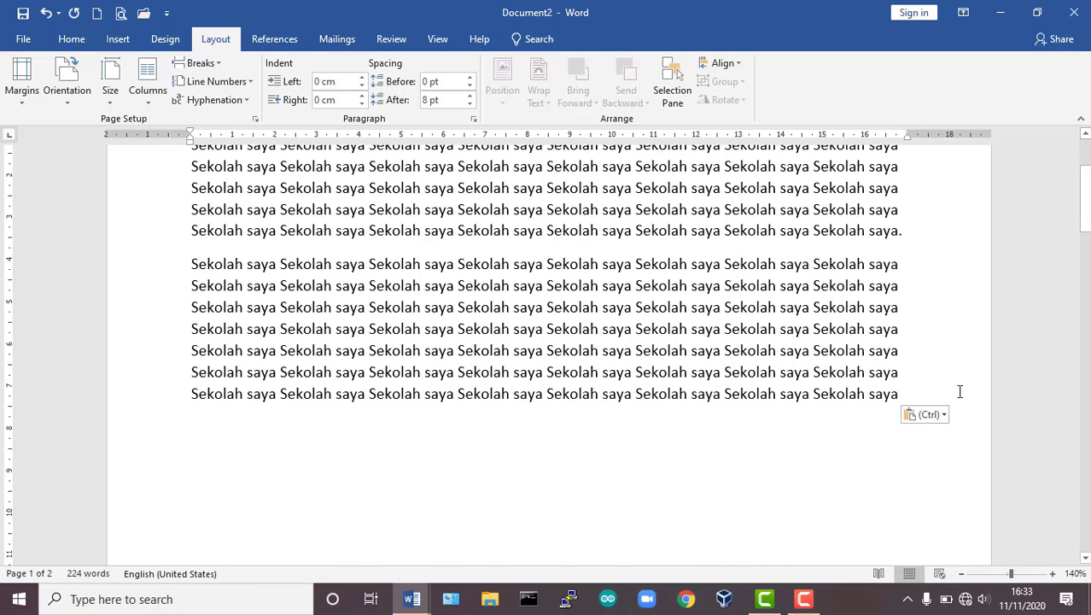
pyautogui.write('.')
# Highlight the first two lines to show line spacing, and the lines around the paragraph break to show paragraph spacing
pyautogui.scroll(3, 930, 384)
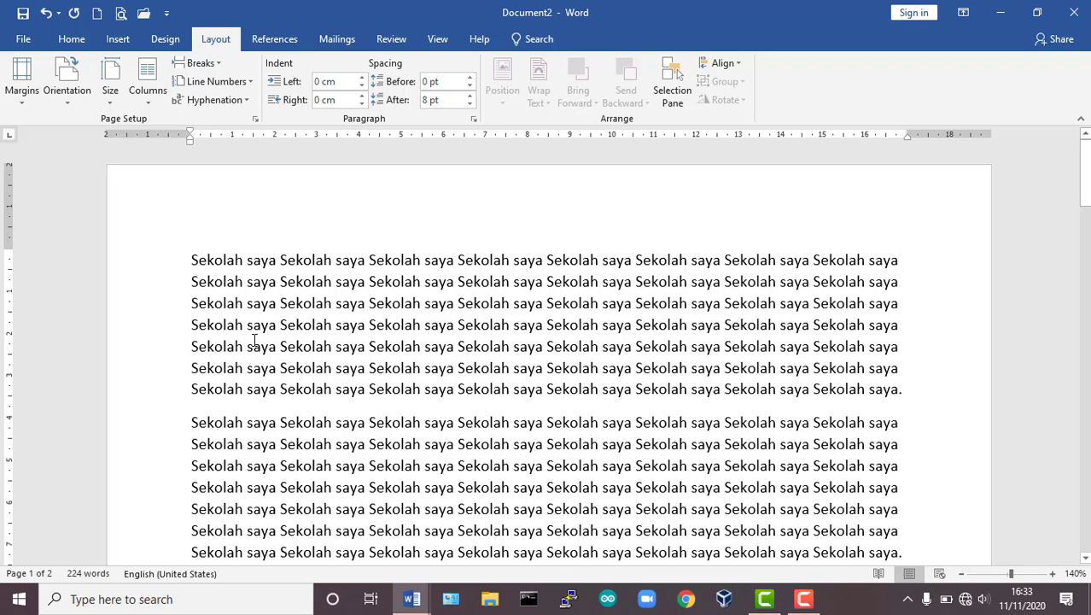
pyautogui.scroll(-1, 256, 340)
pyautogui.scroll(1, 260, 335)
pyautogui.moveTo(189, 260); pyautogui.dragTo(892, 284)
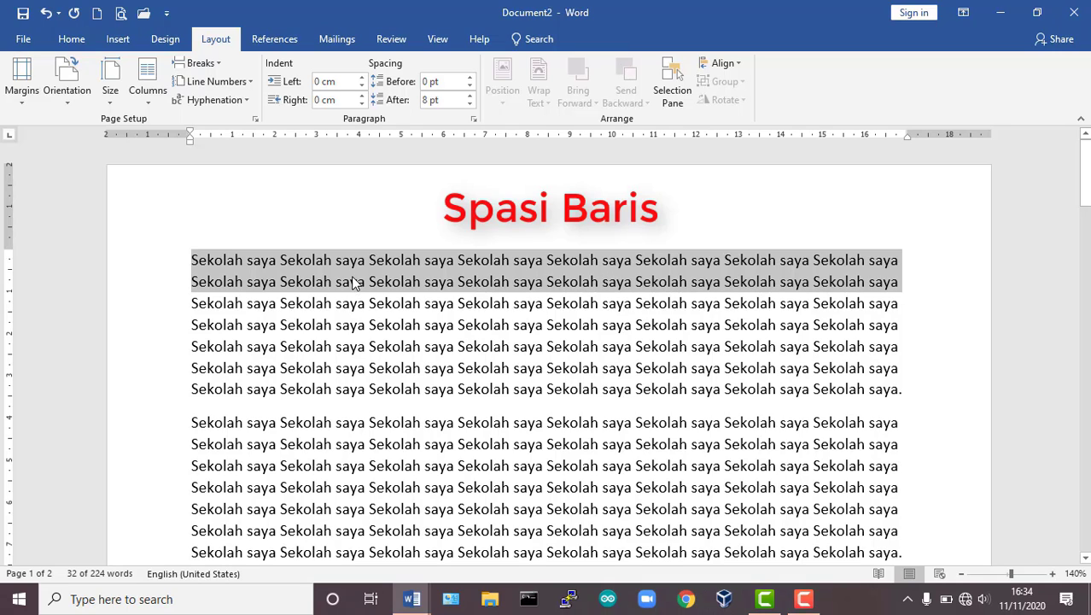
pyautogui.click(223, 443)
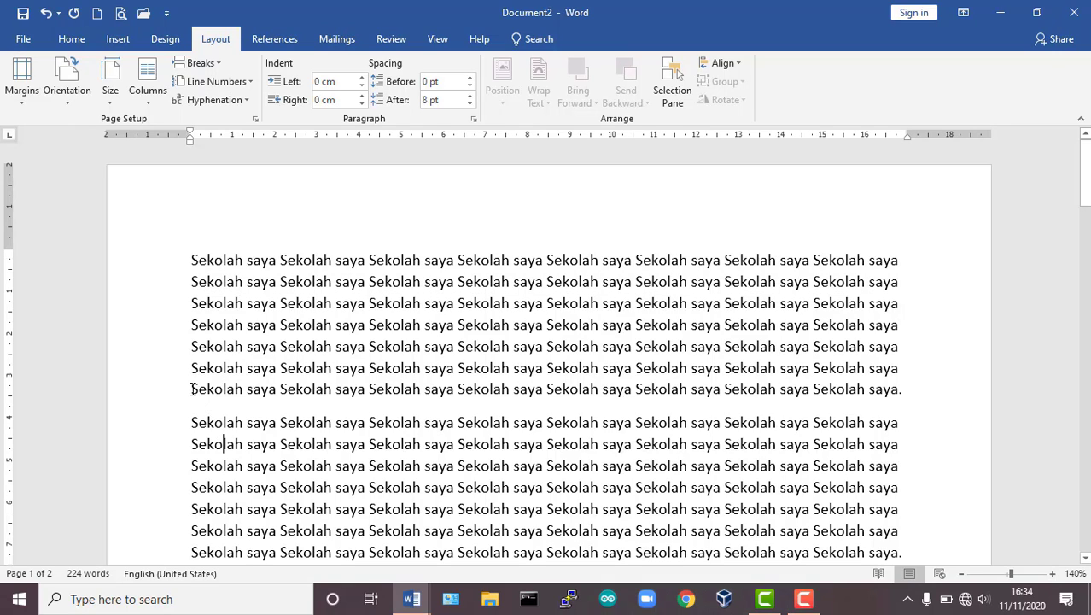
pyautogui.moveTo(187, 389); pyautogui.dragTo(898, 415)
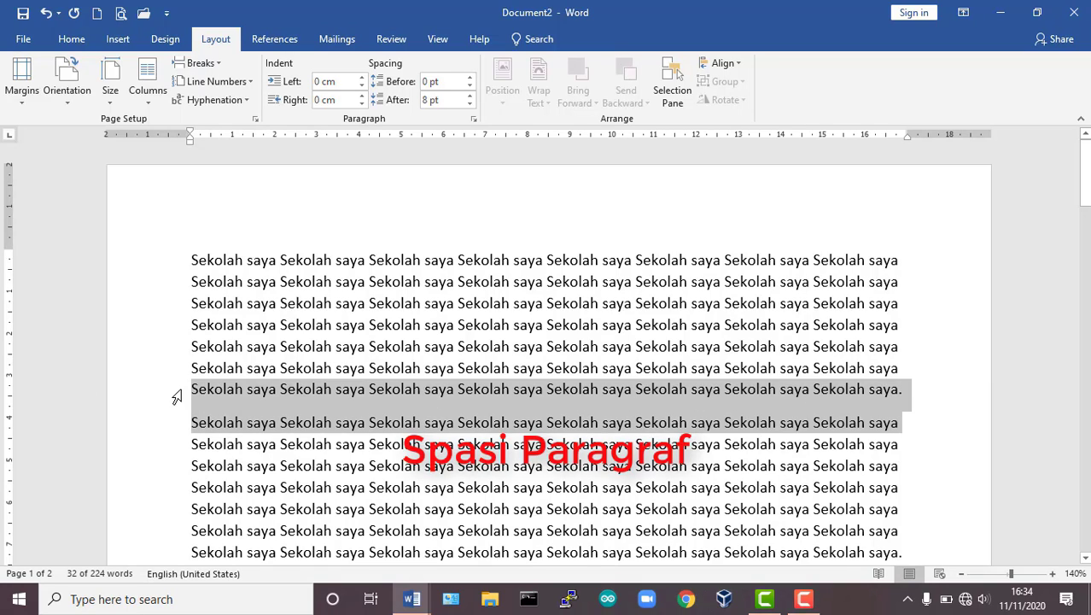
pyautogui.click(447, 421)
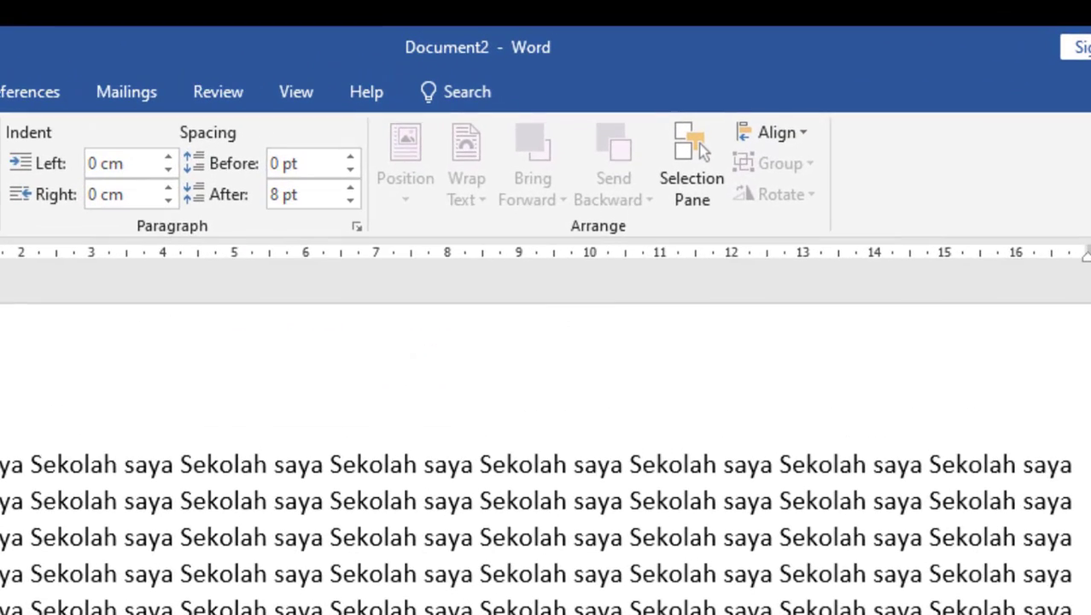
# Select both paragraphs and set their spacing after to 0 pt
pyautogui.moveTo(0, 464); pyautogui.dragTo(973, 613)
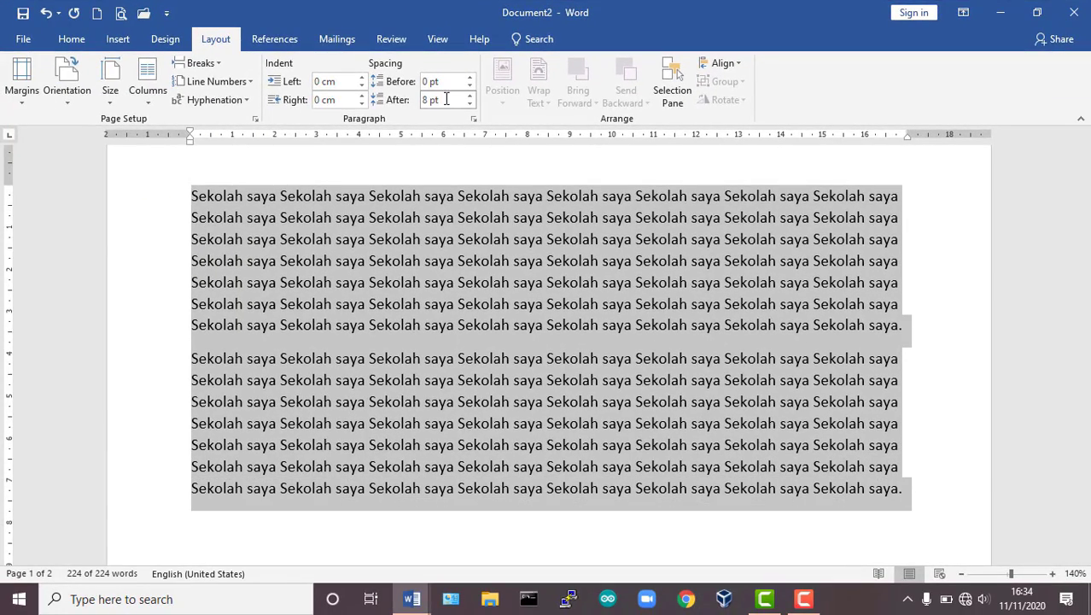
pyautogui.click(445, 99)
pyautogui.click(471, 102)
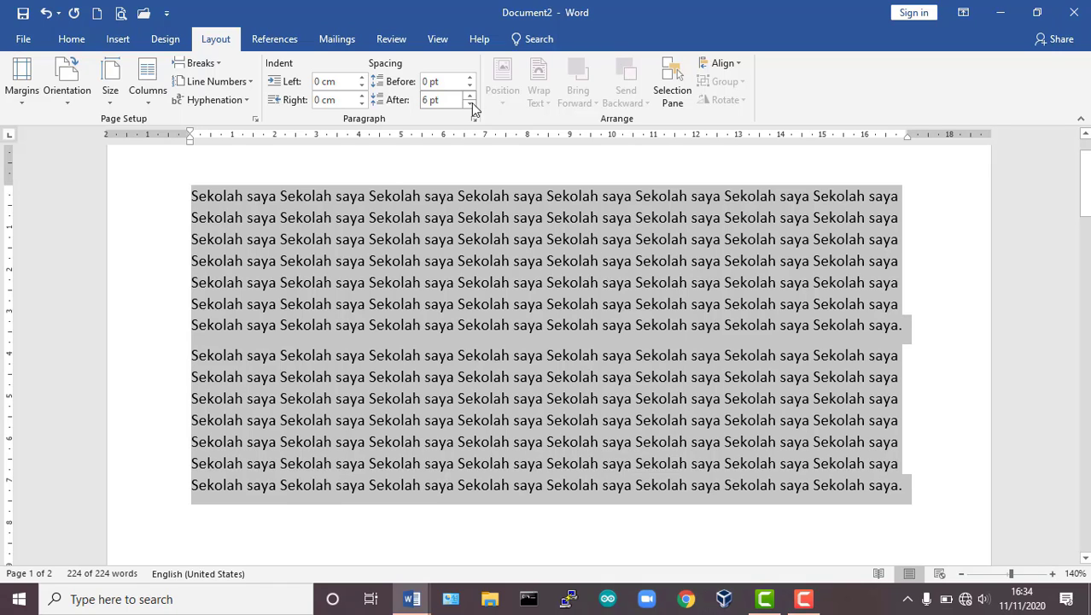
pyautogui.click(472, 103)
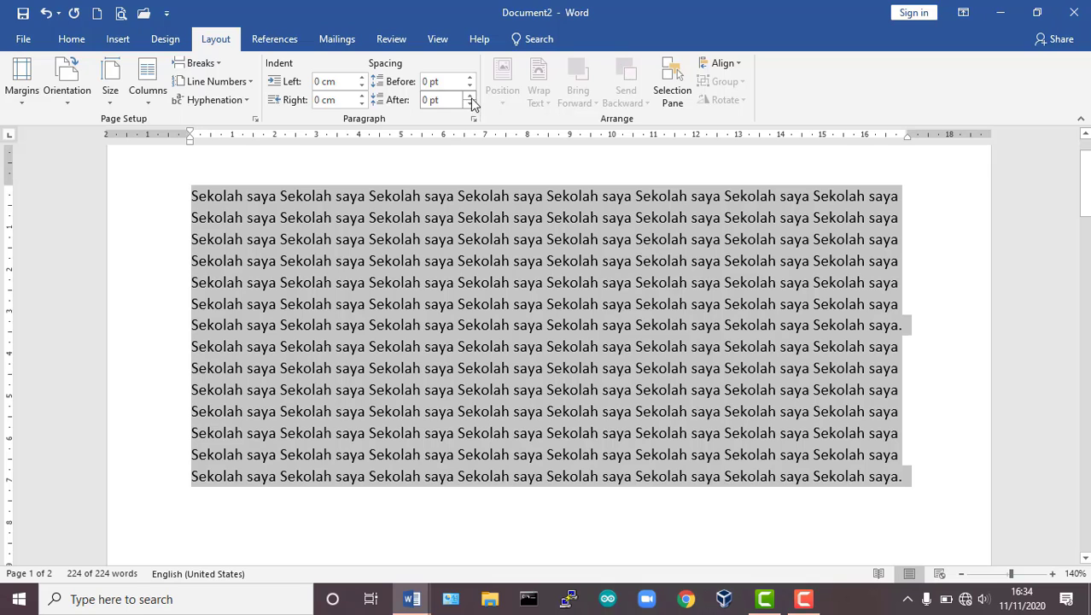
# Increase the spacing after both selected paragraphs to 30 pt
pyautogui.click(471, 98)
pyautogui.click(471, 97)
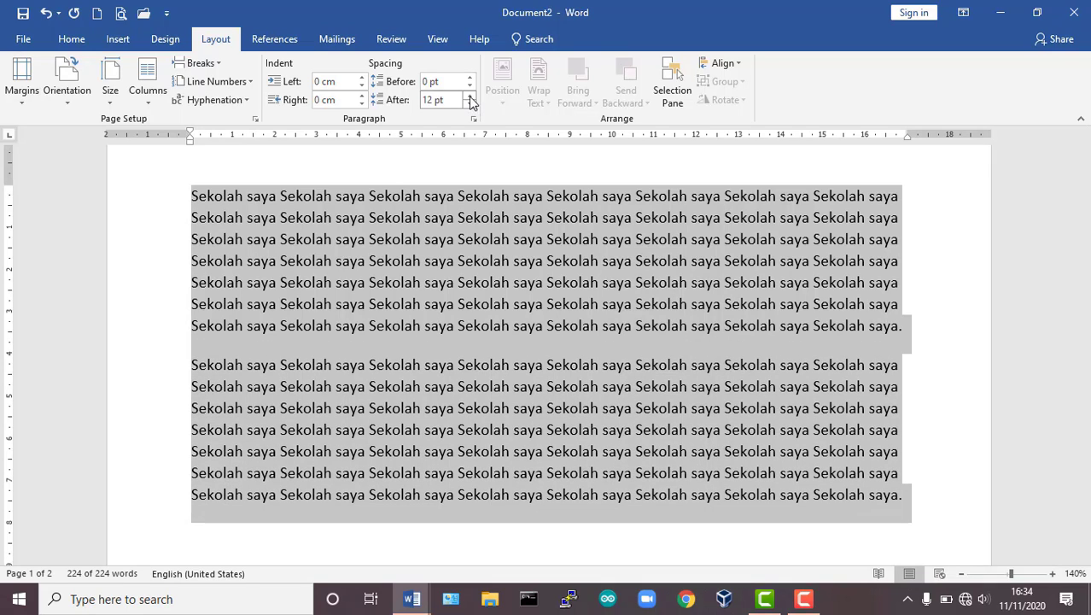
pyautogui.click(471, 97)
pyautogui.click(472, 98)
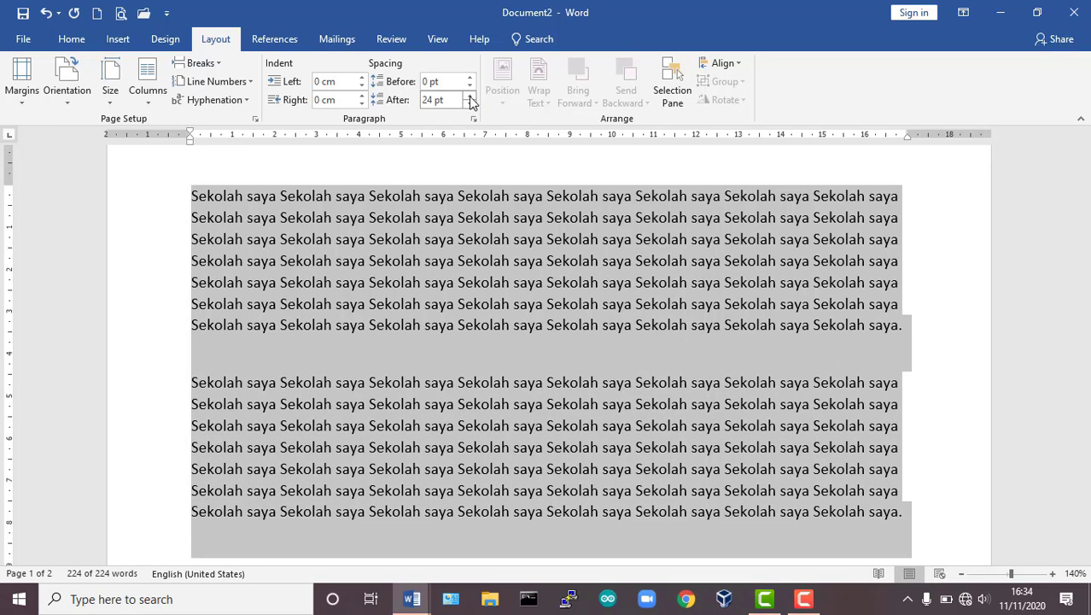
pyautogui.click(471, 98)
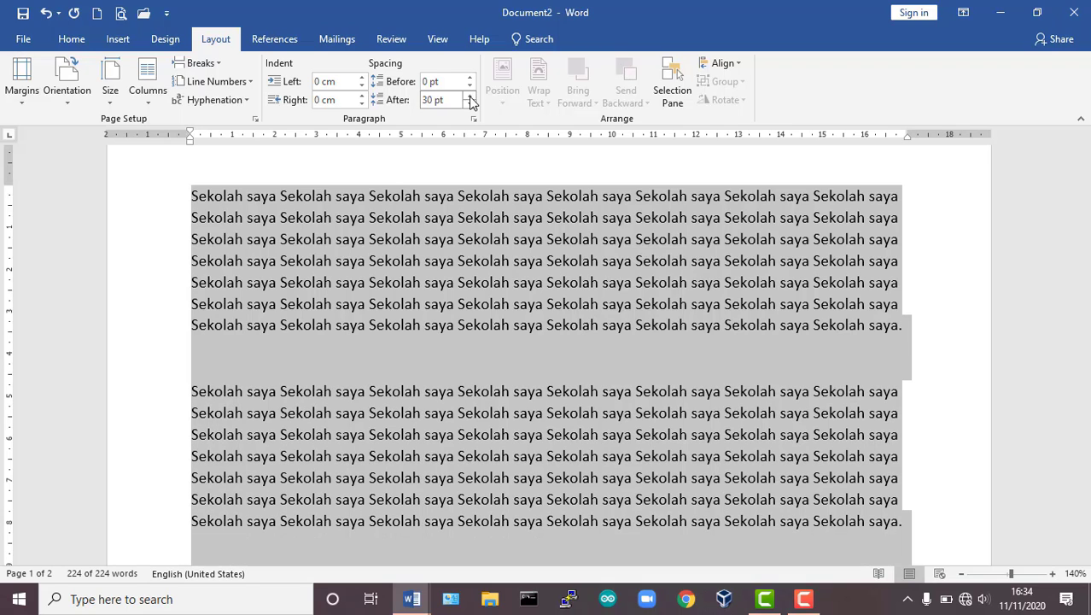
# Reduce the spacing after both selected paragraphs to 0 pt
pyautogui.click(471, 105)
pyautogui.click(470, 105)
pyautogui.click(470, 105)
pyautogui.click(470, 105)
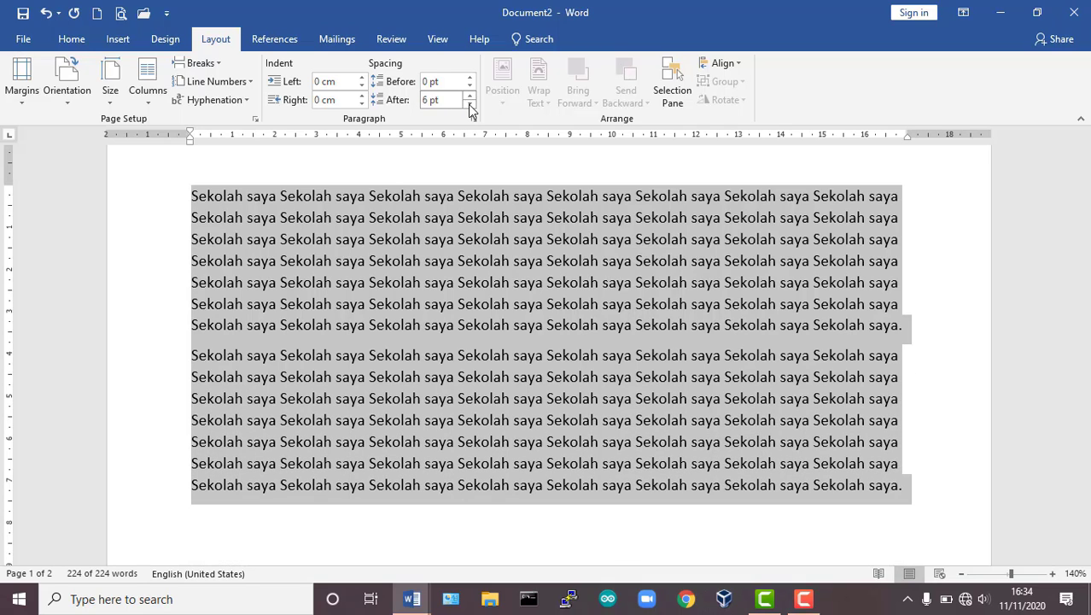
pyautogui.click(470, 105)
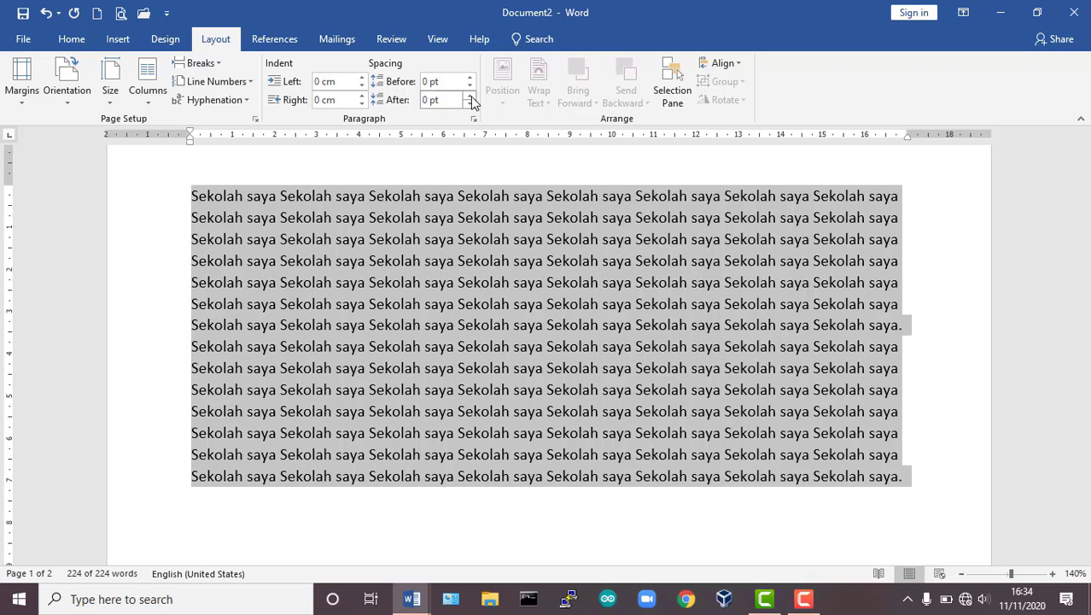
# Set the spacing after both paragraphs to 18 pt and highlight the two lines around the paragraph gap
pyautogui.click(470, 96)
pyautogui.click(471, 97)
pyautogui.click(470, 96)
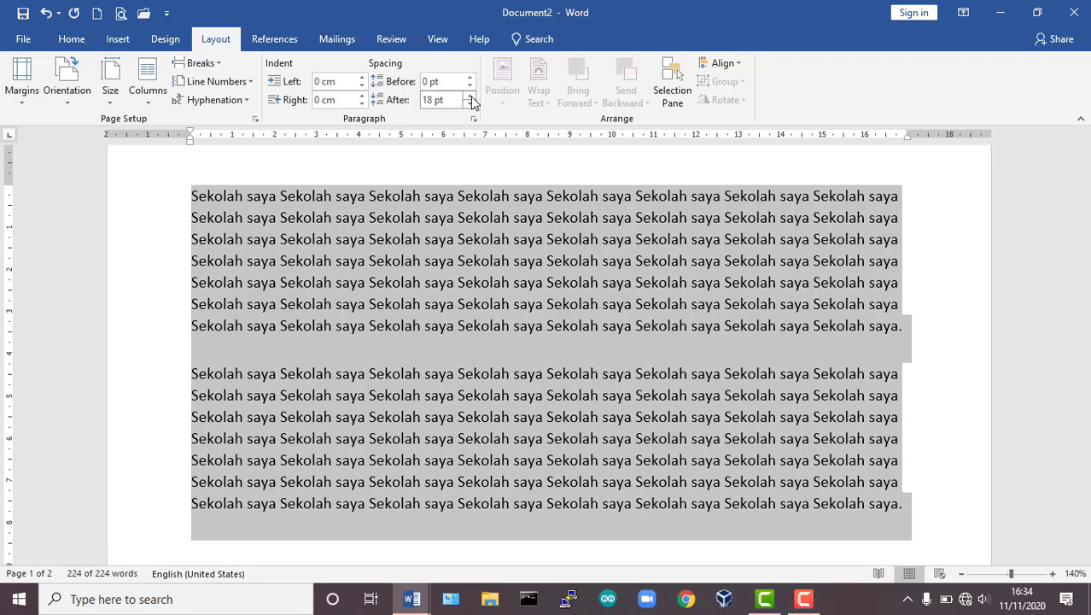
pyautogui.click(410, 326)
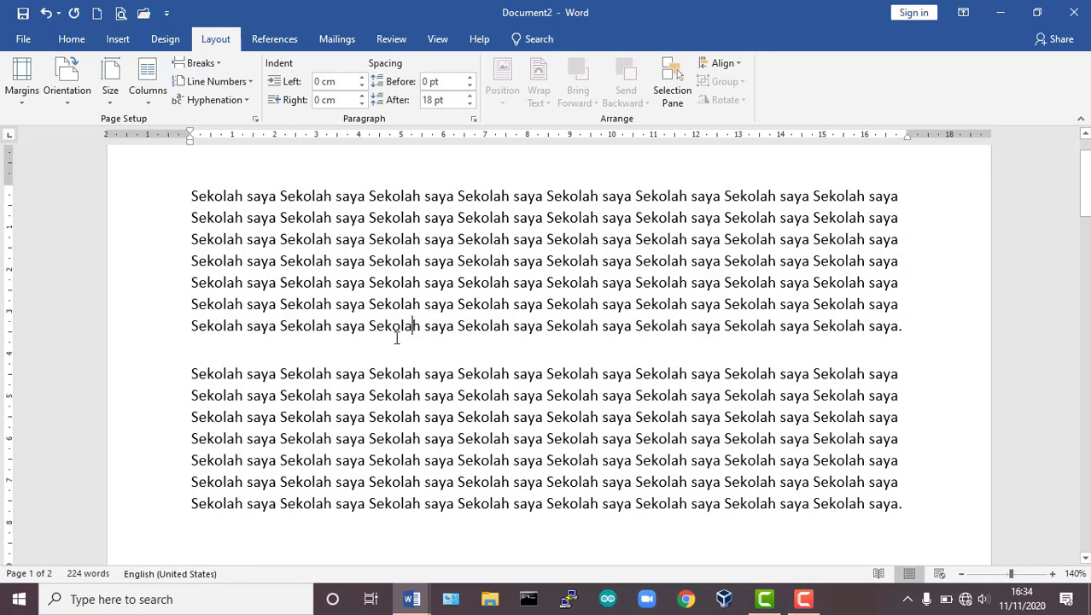
pyautogui.moveTo(346, 329); pyautogui.dragTo(901, 365)
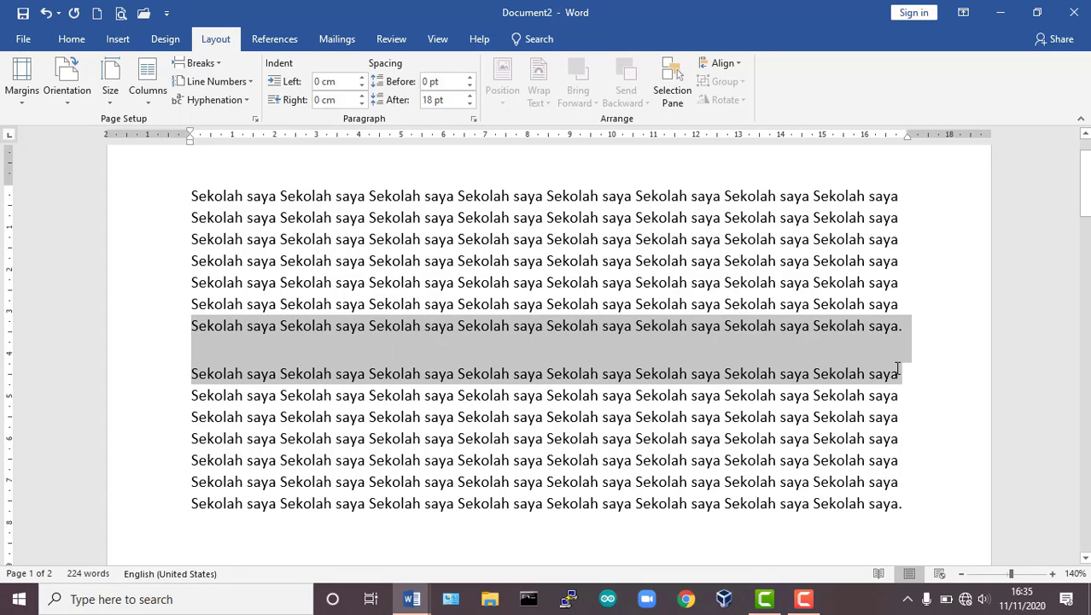
# Bring up the full paragraph settings for the first paragraph and reposition the dialog over the text
pyautogui.click(396, 262)
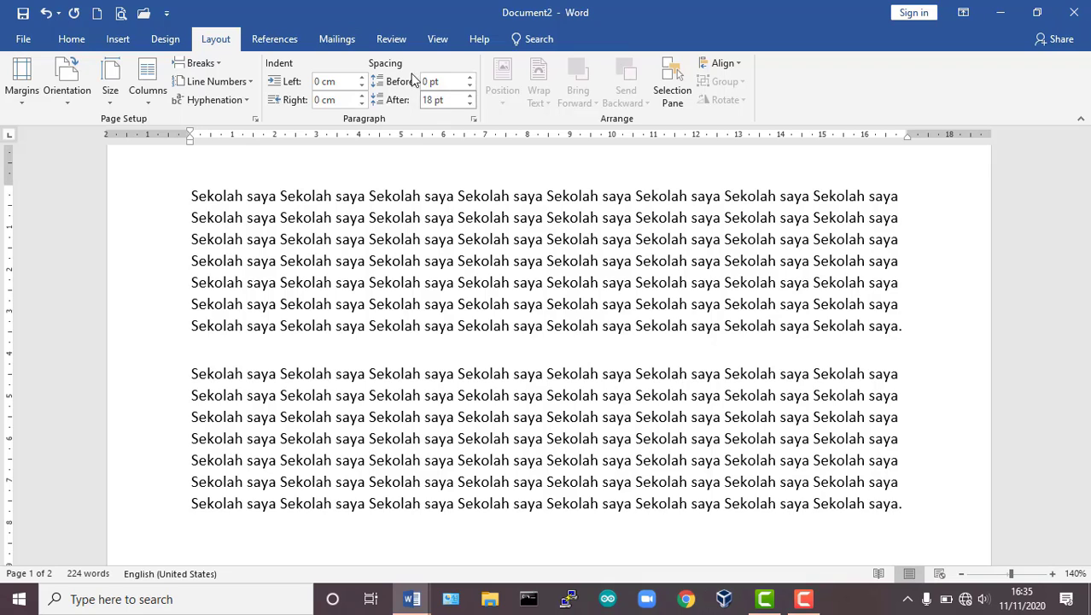
pyautogui.click(474, 119)
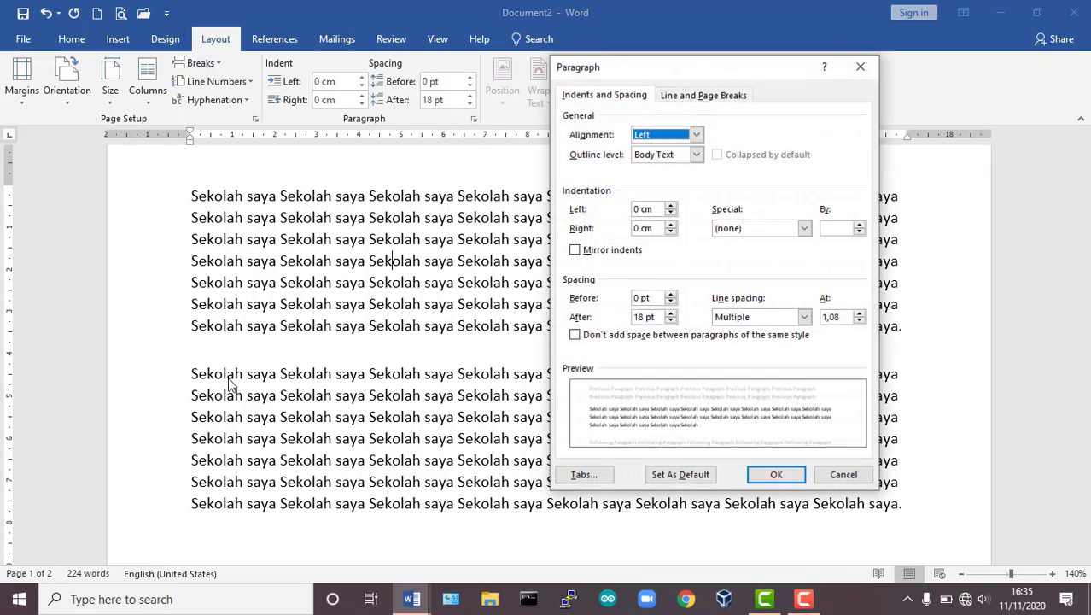
pyautogui.moveTo(675, 71); pyautogui.dragTo(574, 97)
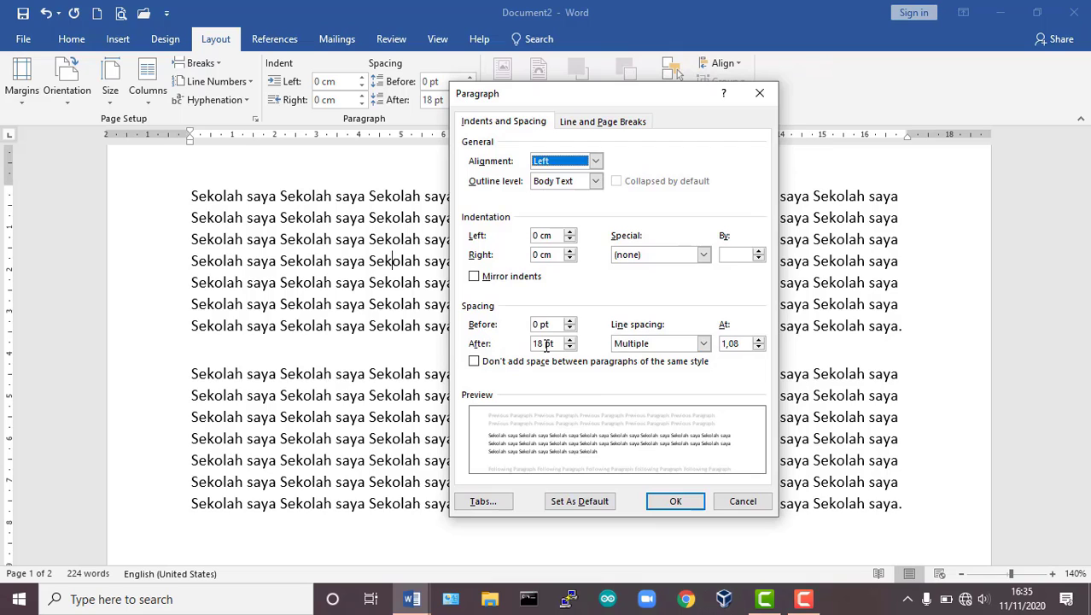
pyautogui.moveTo(610, 102); pyautogui.dragTo(665, 146)
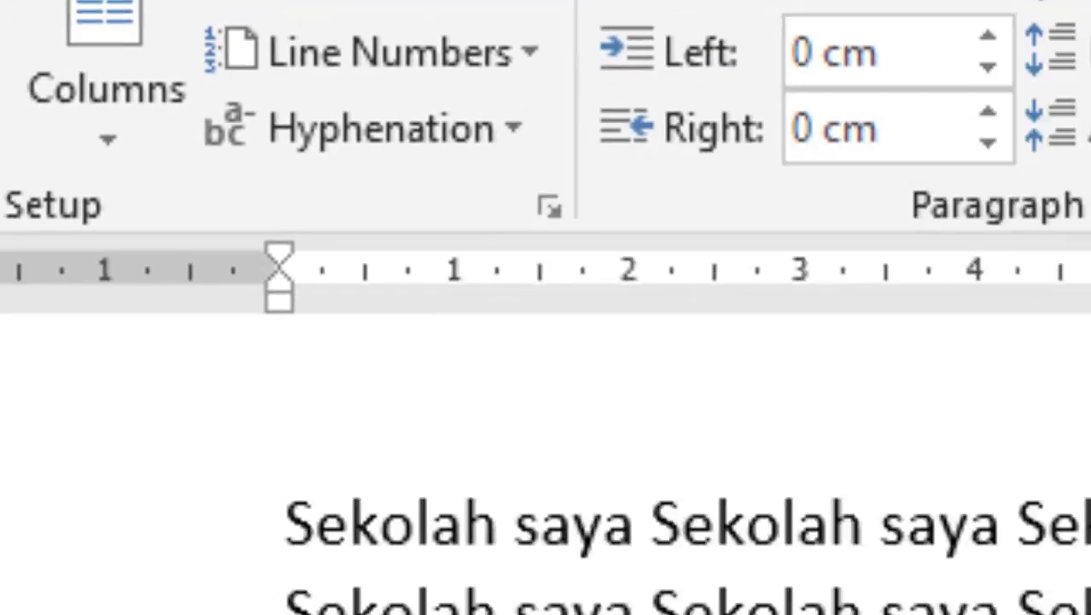
pyautogui.moveTo(639, 223); pyautogui.dragTo(638, 114)
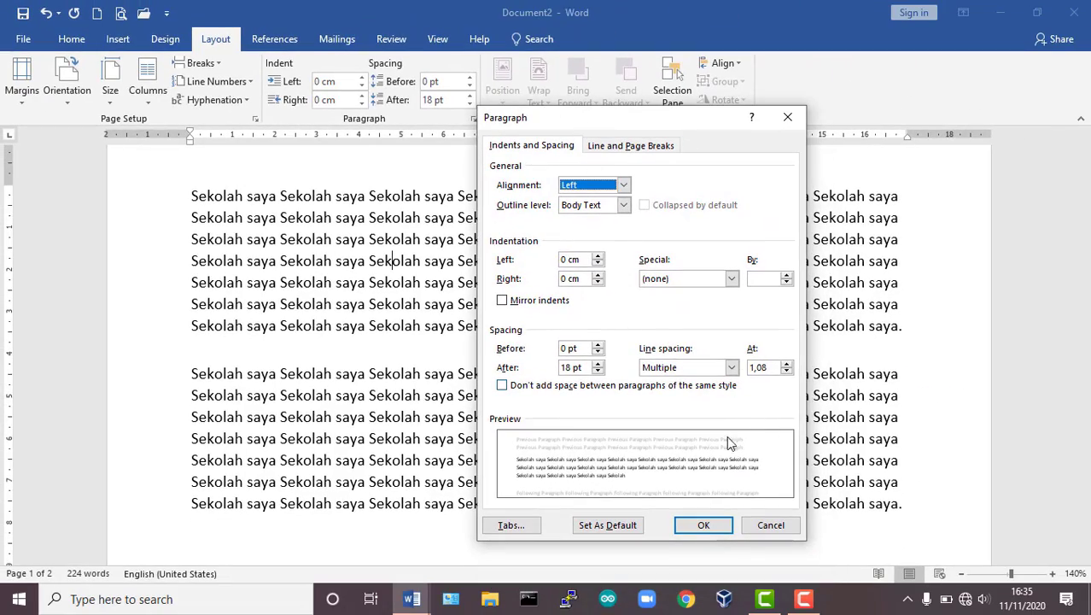
# Try the At least 12 pt and Multiple 3 line spacing options for the first paragraph and discard the changes
pyautogui.click(732, 368)
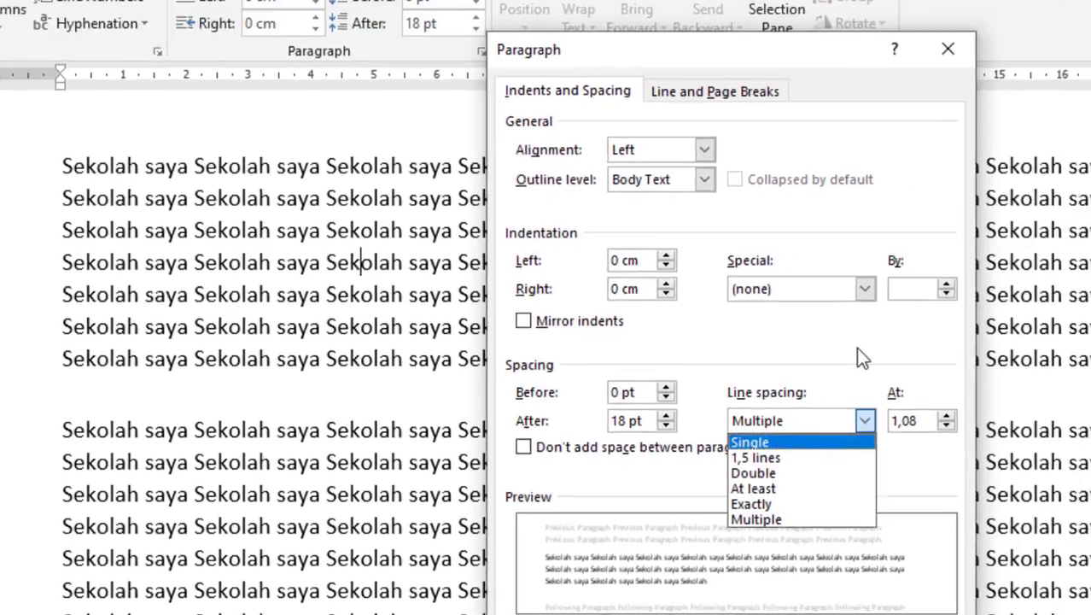
pyautogui.click(994, 451)
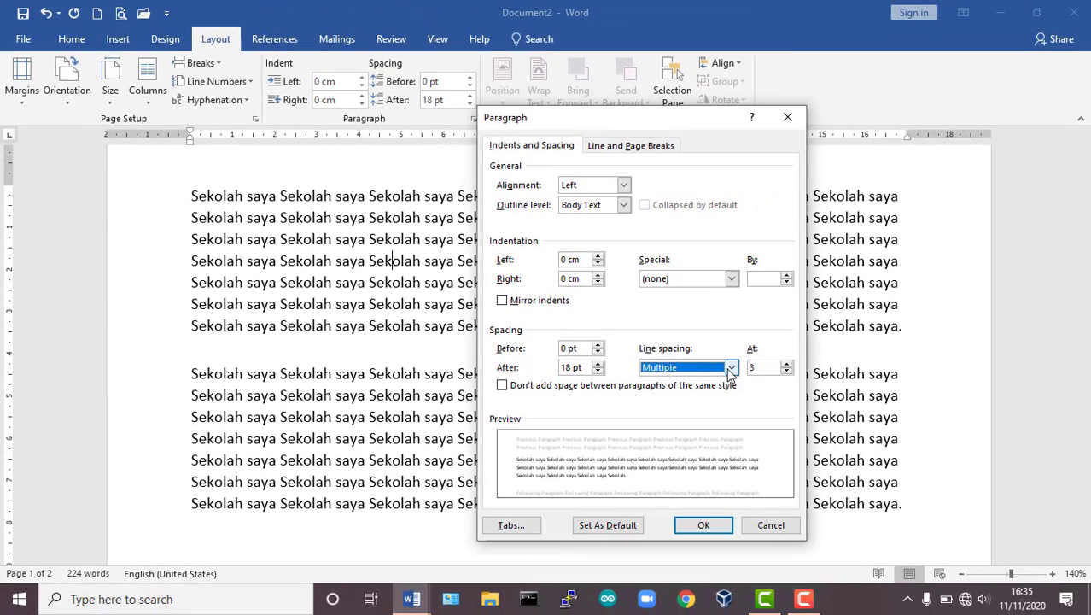
pyautogui.click(733, 368)
pyautogui.click(674, 413)
pyautogui.click(731, 368)
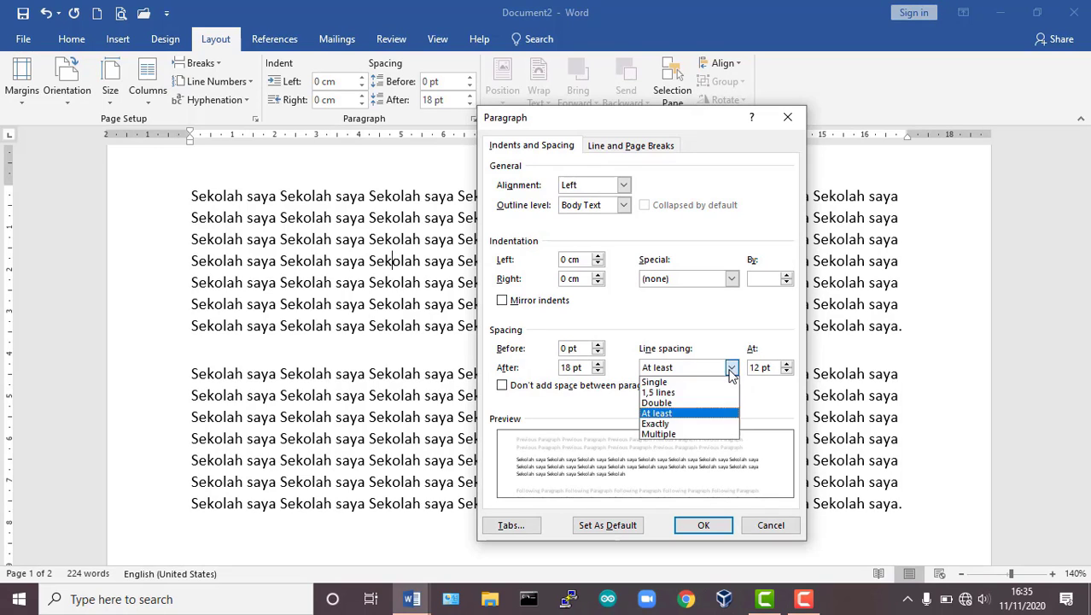
pyautogui.click(680, 435)
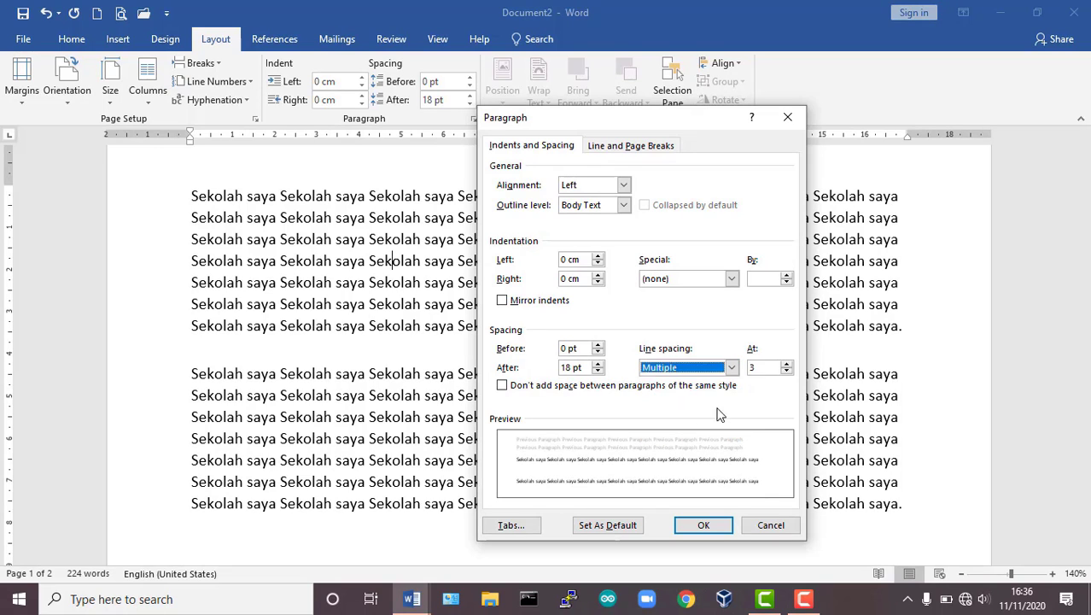
pyautogui.click(771, 368)
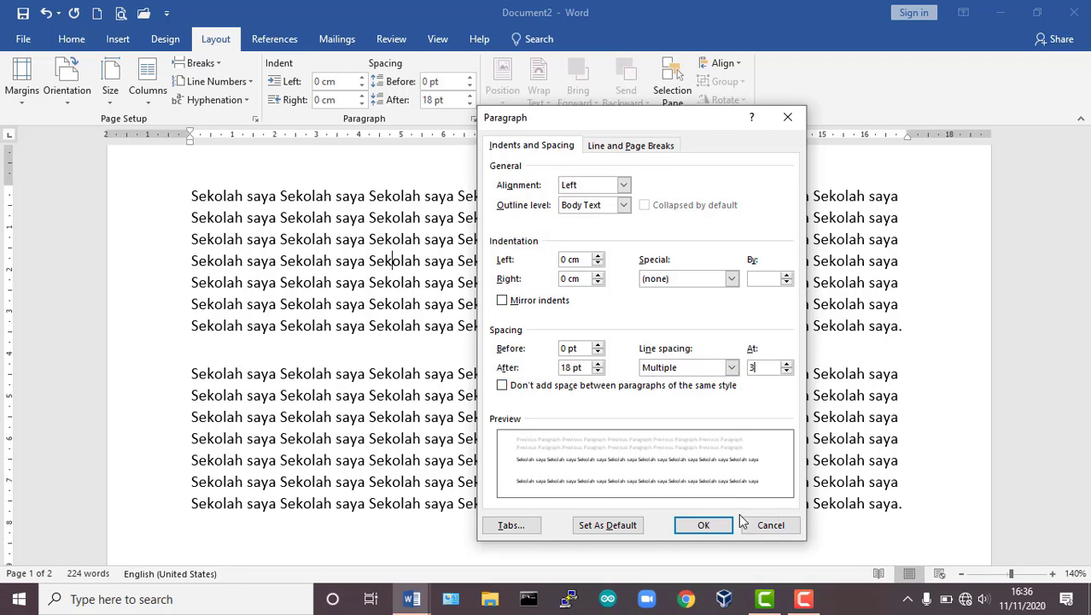
pyautogui.click(767, 525)
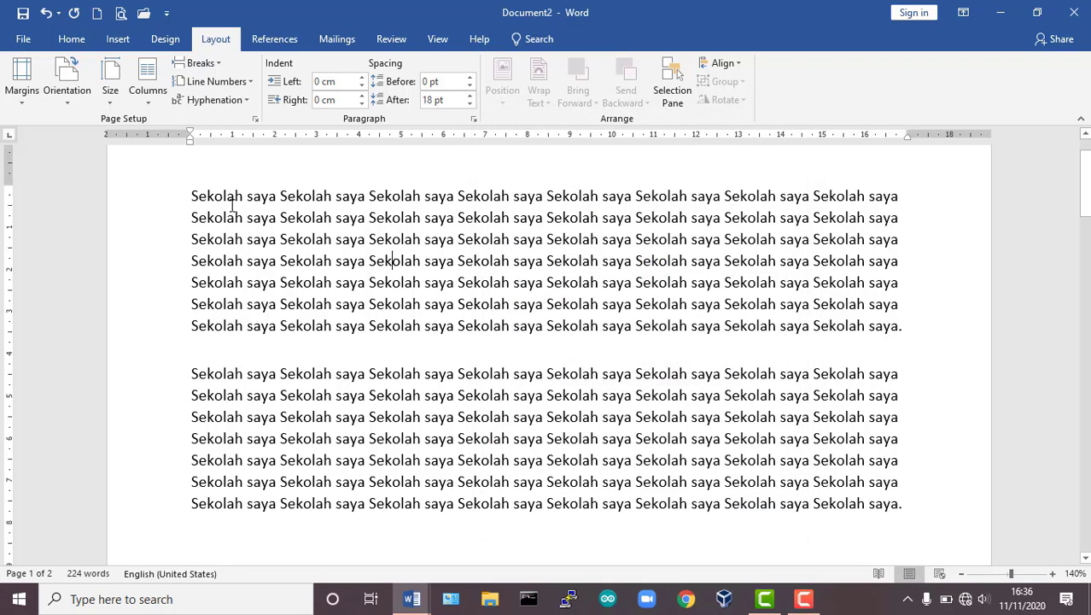
# Select the whole first paragraph and set its line spacing to Double
pyautogui.moveTo(232, 207); pyautogui.dragTo(905, 326)
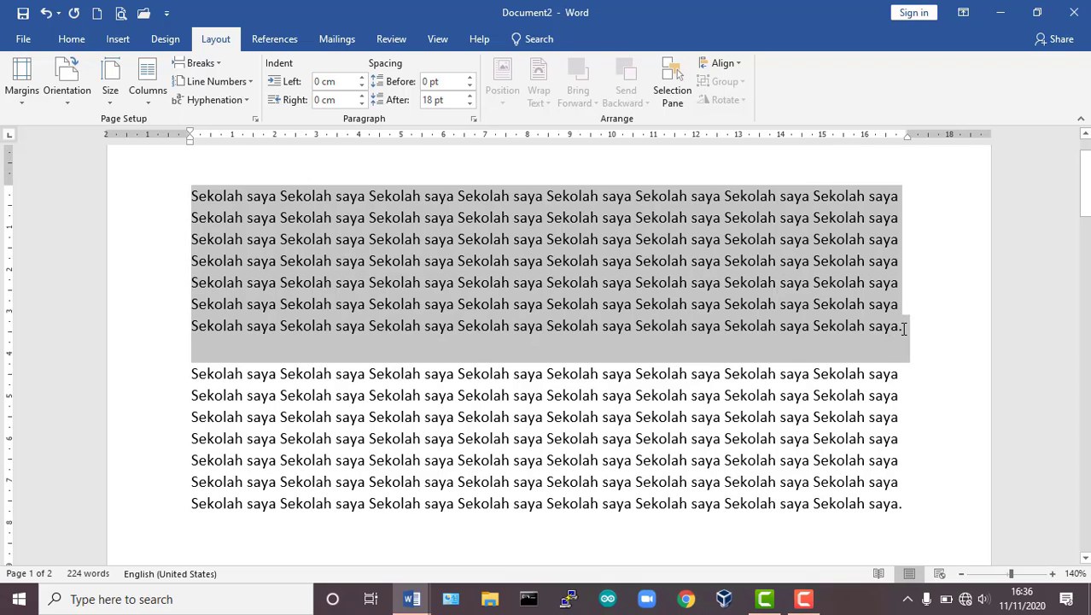
pyautogui.click(474, 121)
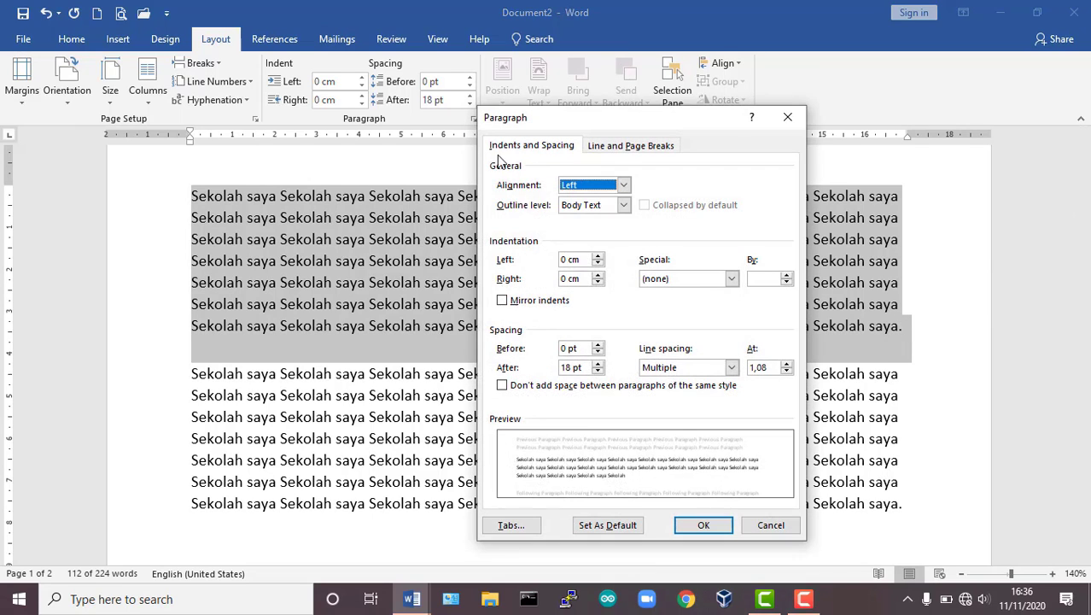
pyautogui.click(732, 368)
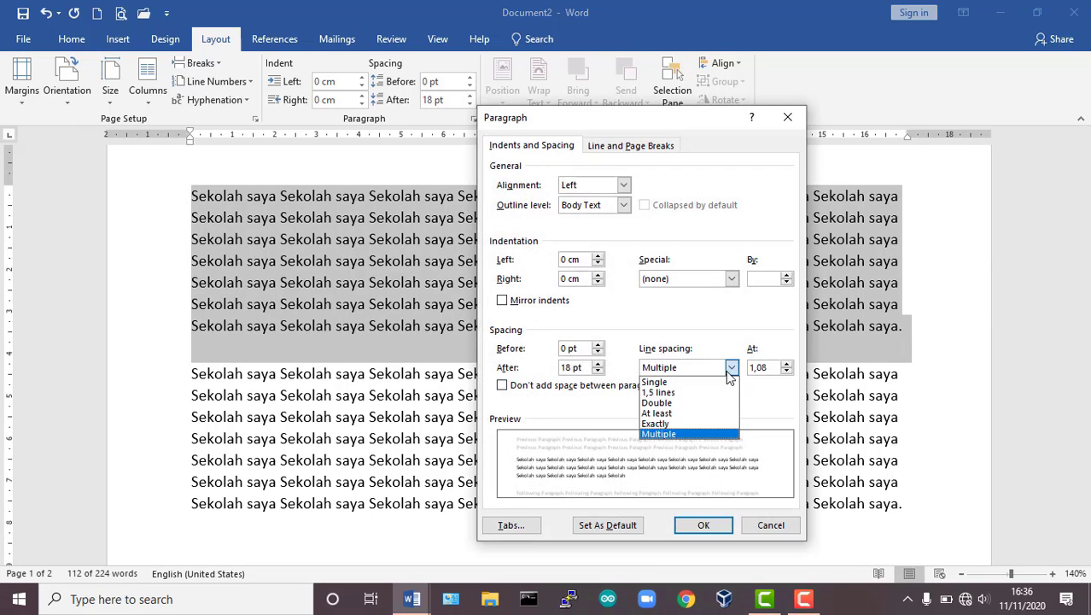
pyautogui.click(702, 403)
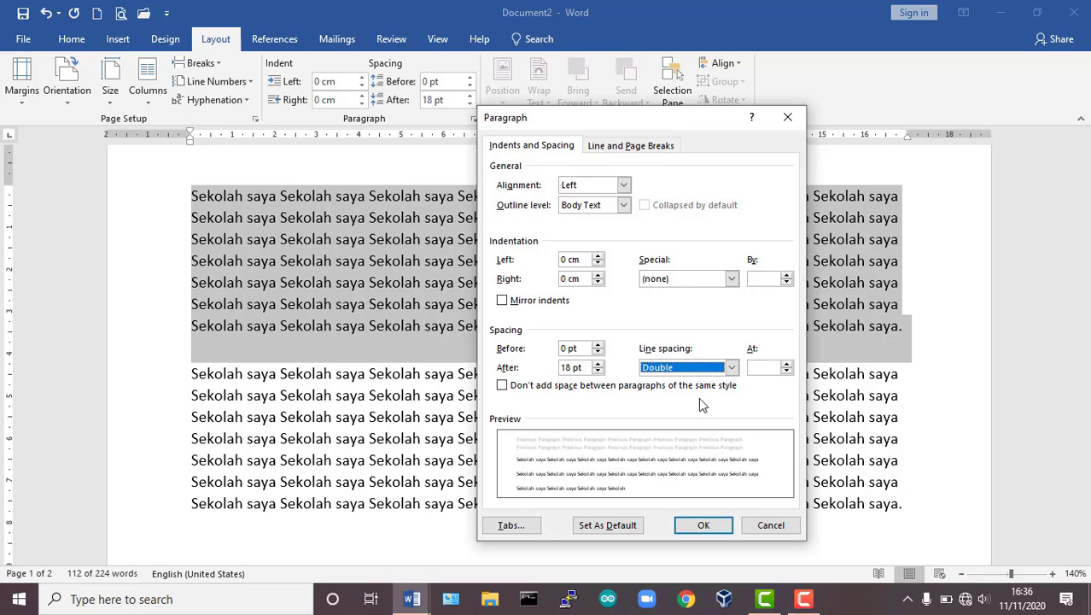
pyautogui.click(715, 524)
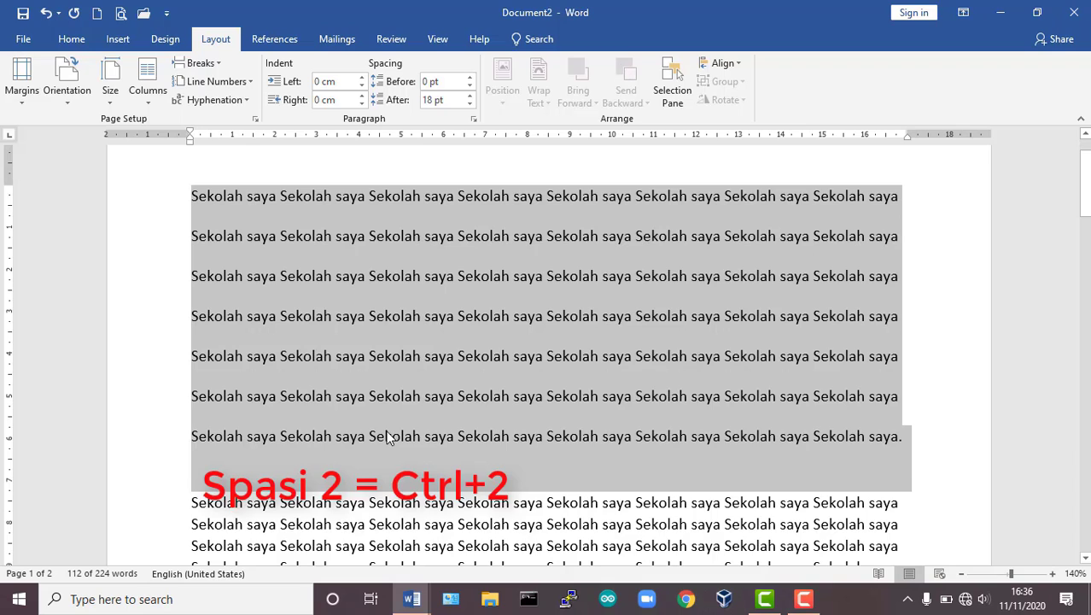
# Switch the selected first paragraph to single line spacing, try 1.5 lines, and return it to single
pyautogui.hotkey('ctrl', '1')
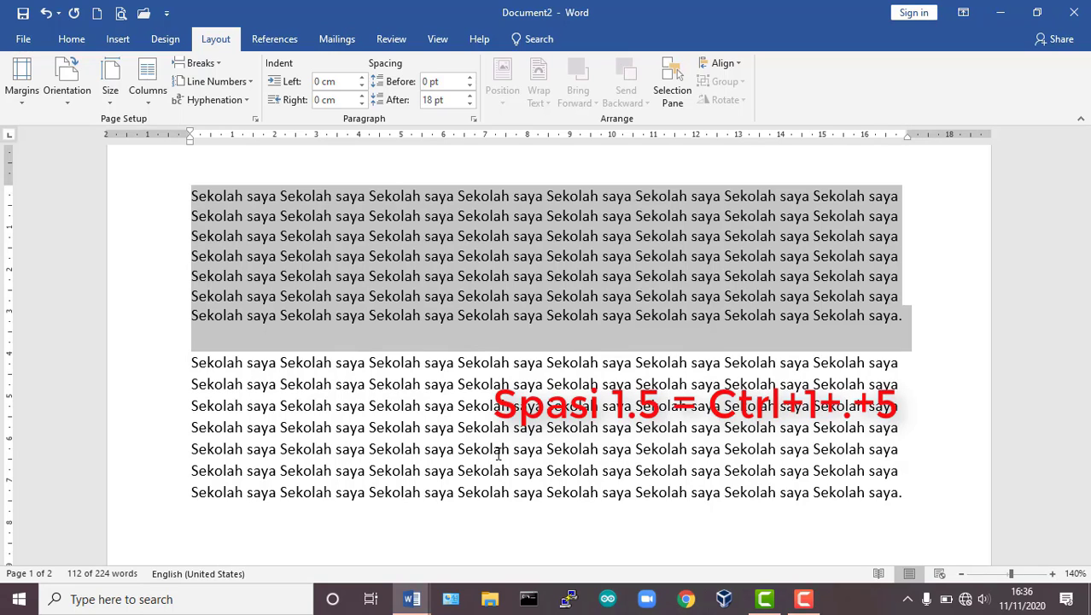
pyautogui.hotkey('ctrl', '5')
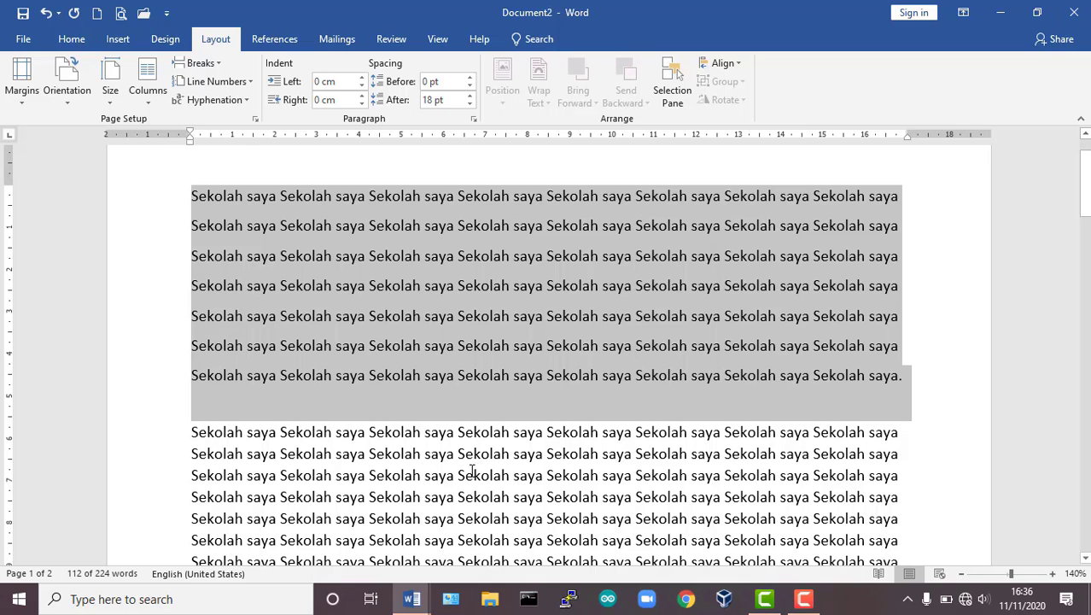
pyautogui.hotkey('ctrl', '1')
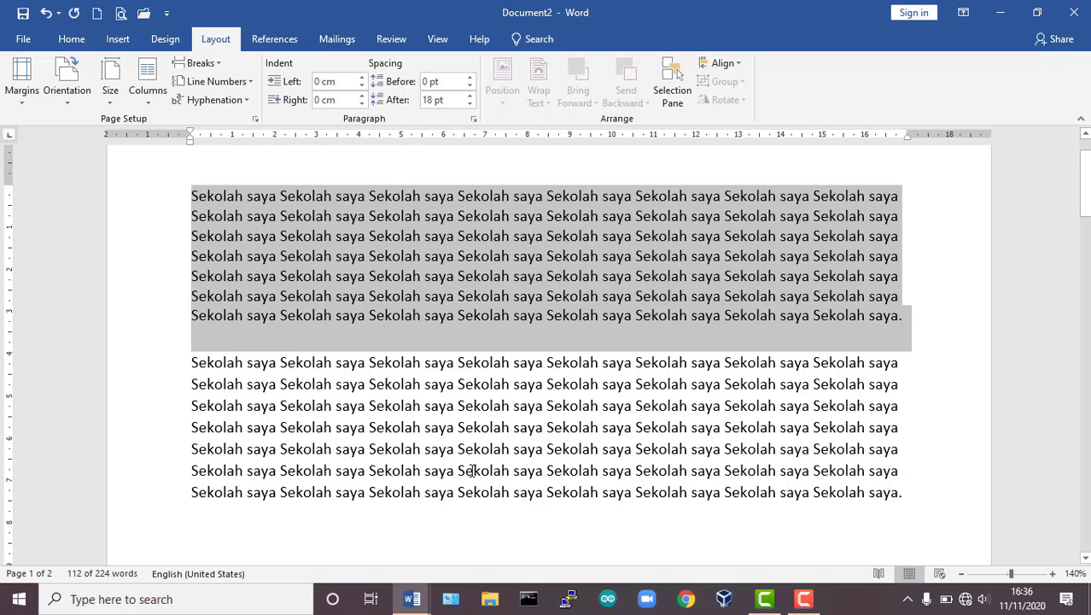
# Select the two lines around the paragraph gap and reduce the spacing after both paragraphs to 6 pt
pyautogui.click(633, 316)
pyautogui.moveTo(203, 315); pyautogui.dragTo(912, 355)
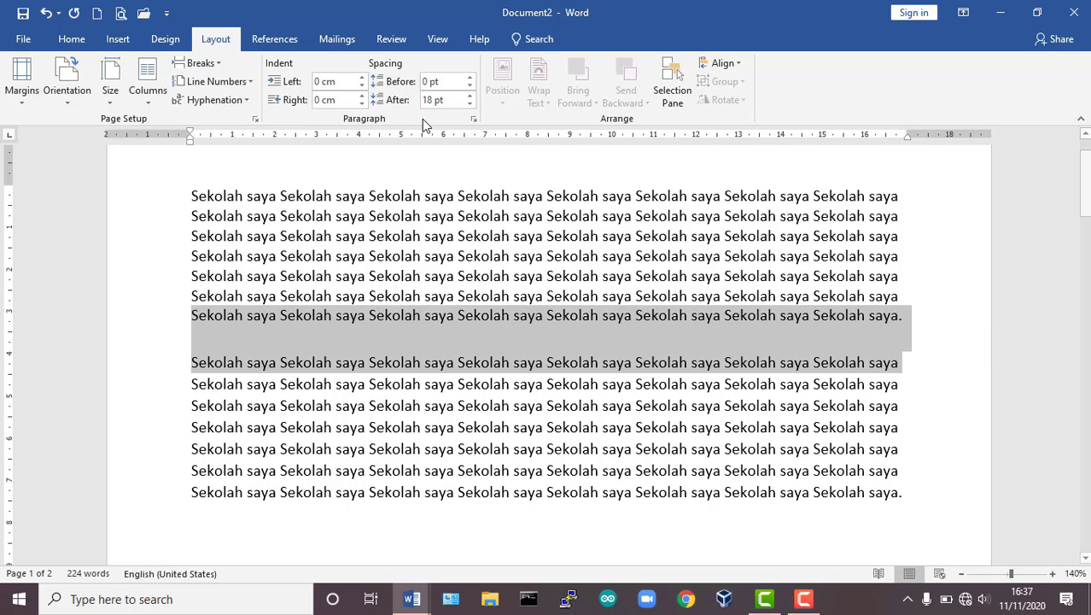
pyautogui.click(470, 104)
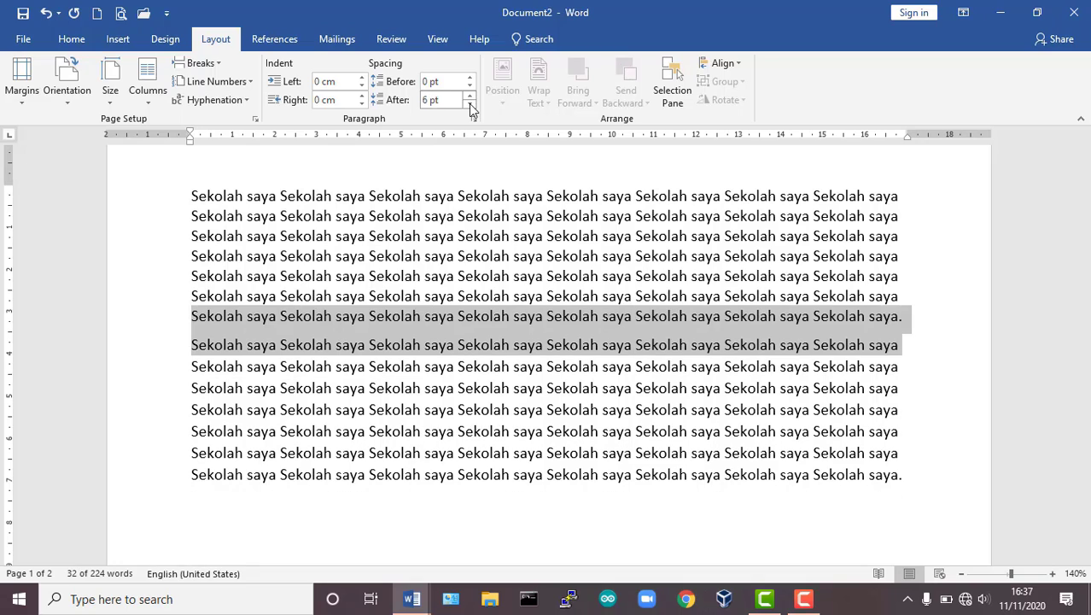
pyautogui.click(428, 367)
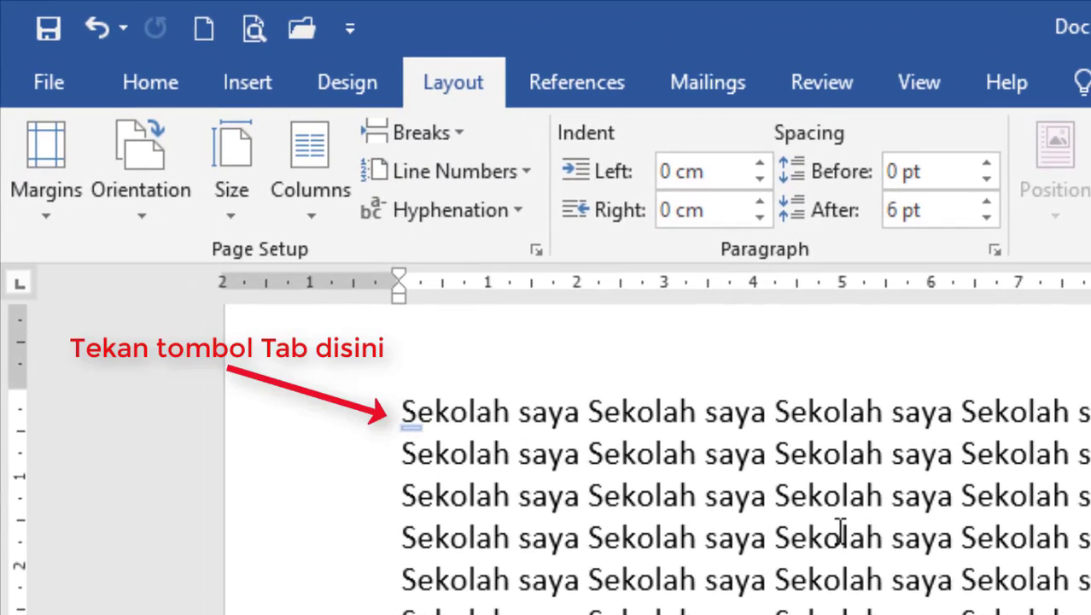
# Indent the first line of the first paragraph by one tab, remove the indent, and apply it again
pyautogui.press('Tab')
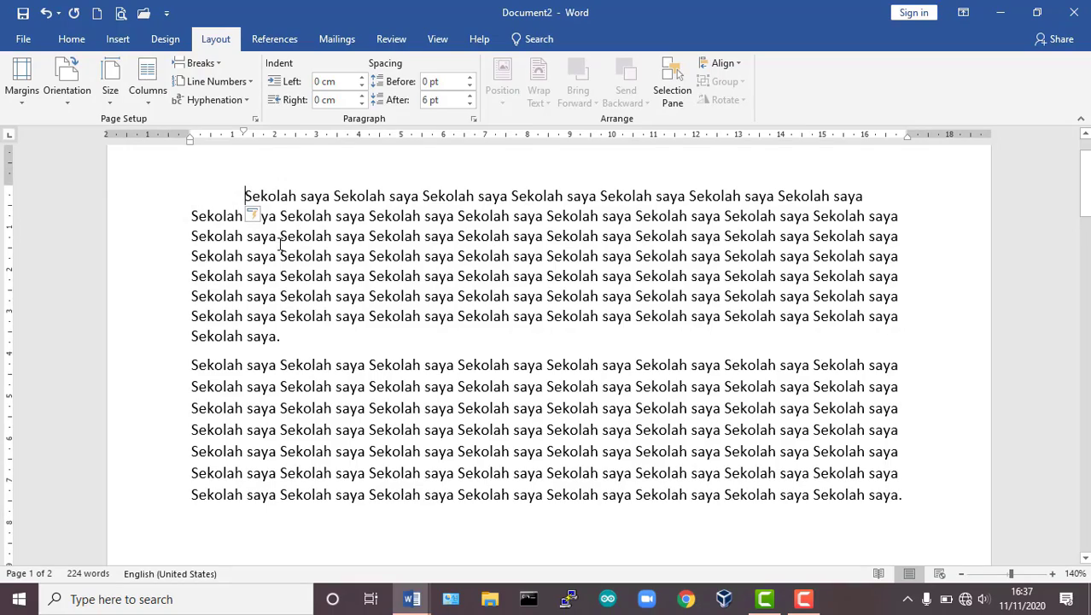
pyautogui.press('BackSpace')
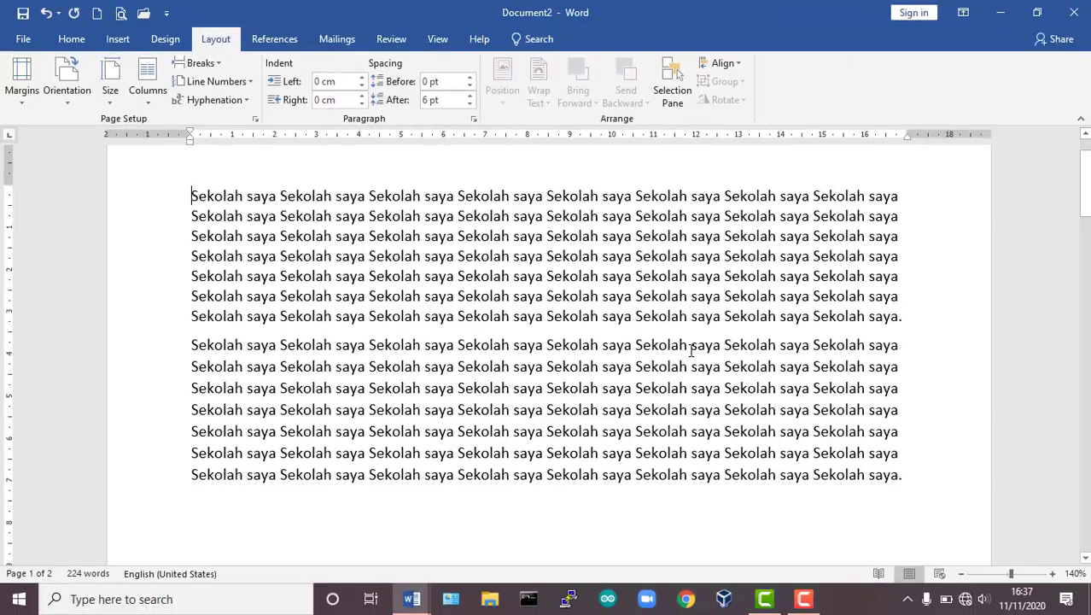
pyautogui.press('Tab')
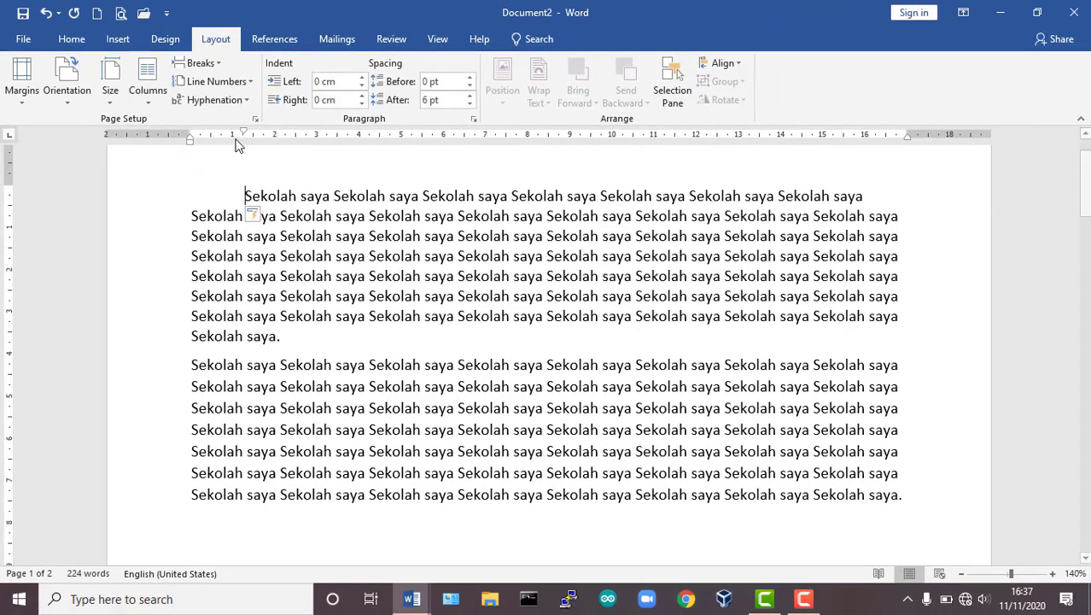
# Set the first paragraph's first-line indent to 2 cm and move the indent back to 0 cm on the ruler
pyautogui.click(476, 121)
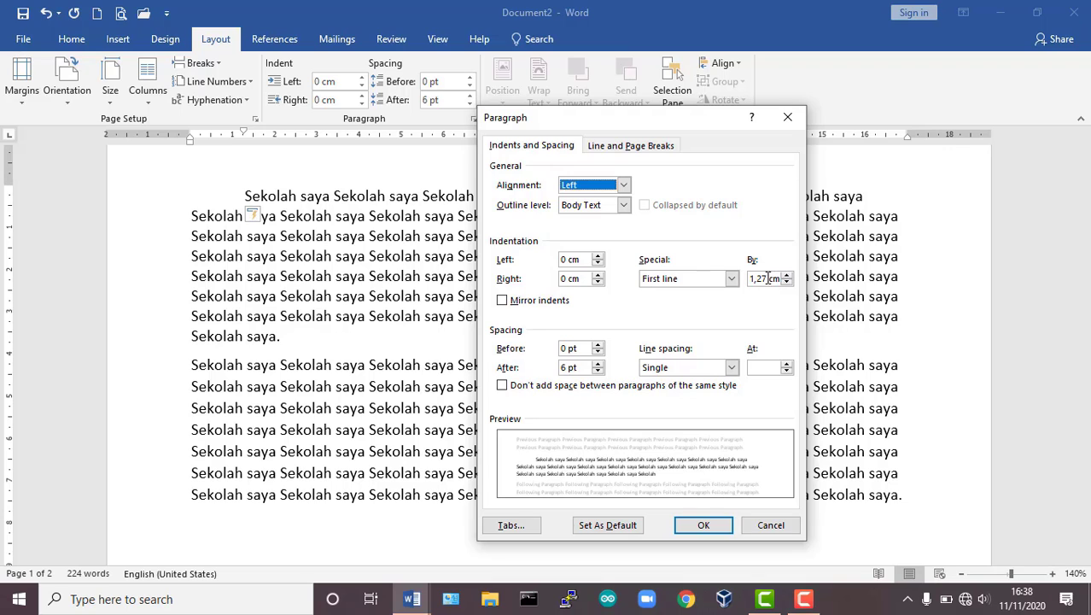
pyautogui.moveTo(767, 279); pyautogui.dragTo(723, 279)
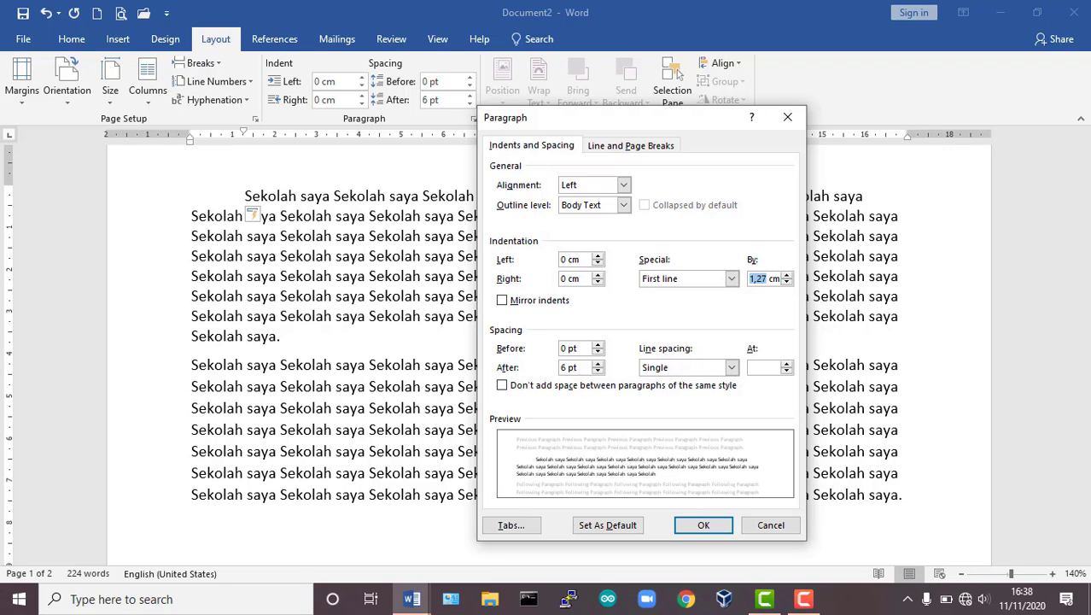
pyautogui.click(702, 524)
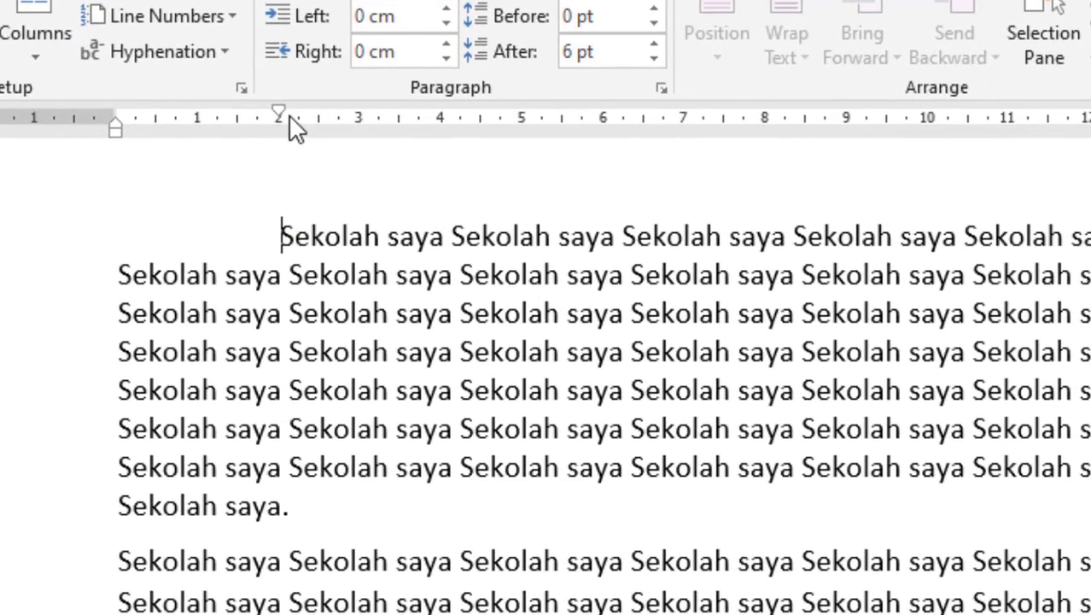
pyautogui.moveTo(288, 118)
pyautogui.mouseDown()
pyautogui.moveTo(219, 122)
pyautogui.moveTo(263, 142)
pyautogui.moveTo(194, 142)
pyautogui.moveTo(417, 156)
pyautogui.moveTo(214, 163)
pyautogui.moveTo(334, 178)
pyautogui.moveTo(285, 183)
pyautogui.moveTo(212, 179)
pyautogui.moveTo(294, 175)
pyautogui.moveTo(208, 175)
pyautogui.moveTo(302, 175)
pyautogui.moveTo(120, 175)
pyautogui.mouseUp()
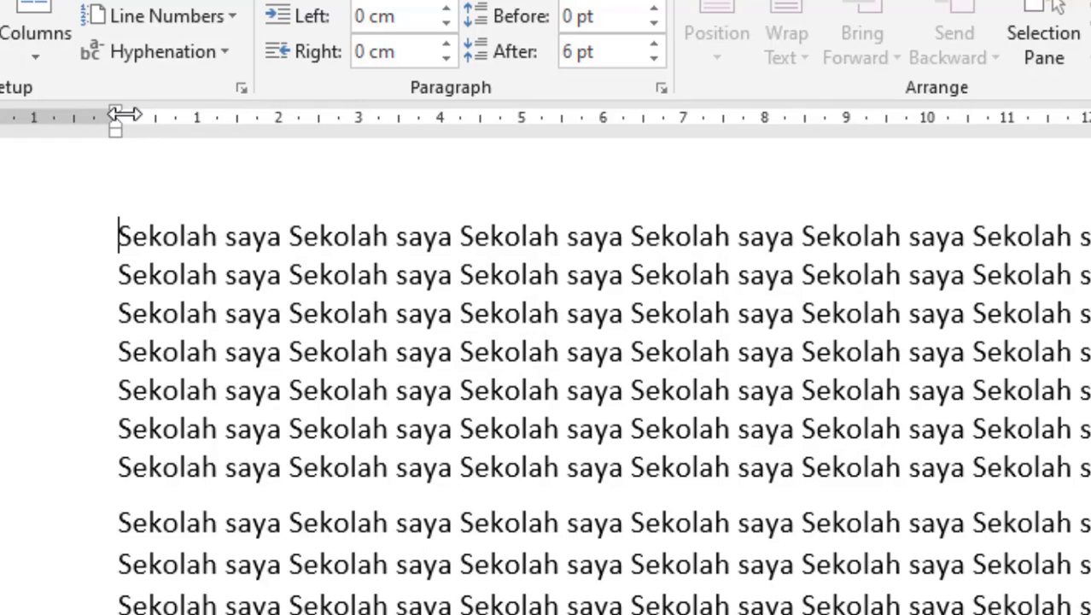
pyautogui.moveTo(119, 115)
pyautogui.mouseDown()
pyautogui.moveTo(213, 128)
pyautogui.moveTo(123, 128)
pyautogui.mouseUp()
# Give the first paragraph a hanging indent of about 1 cm on the ruler and return it to 0 cm
pyautogui.moveTo(119, 131)
pyautogui.mouseDown()
pyautogui.moveTo(223, 139)
pyautogui.moveTo(188, 161)
pyautogui.moveTo(288, 171)
pyautogui.moveTo(220, 185)
pyautogui.moveTo(292, 182)
pyautogui.moveTo(207, 219)
pyautogui.moveTo(251, 226)
pyautogui.moveTo(195, 224)
pyautogui.moveTo(197, 202)
pyautogui.mouseUp()
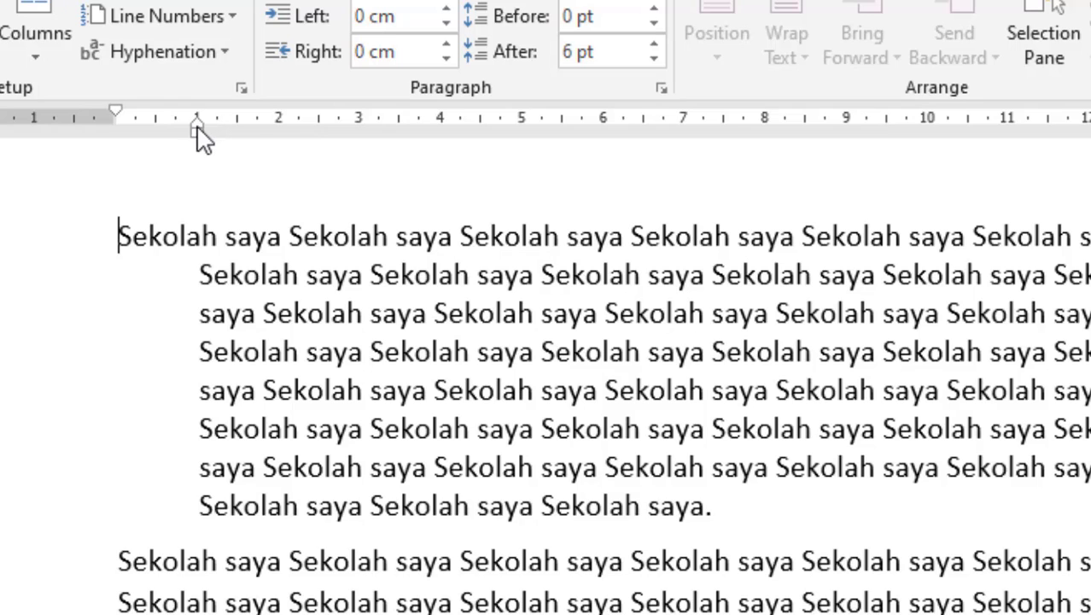
pyautogui.moveTo(199, 133)
pyautogui.mouseDown()
pyautogui.moveTo(241, 144)
pyautogui.moveTo(55, 137)
pyautogui.mouseUp()
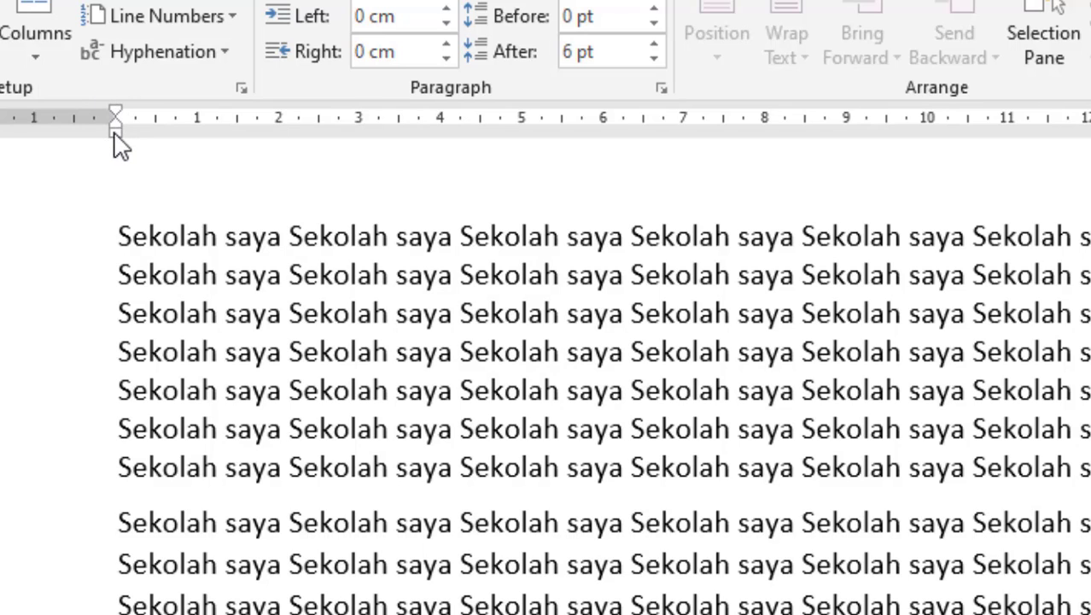
pyautogui.moveTo(115, 134)
pyautogui.mouseDown()
pyautogui.moveTo(245, 164)
pyautogui.moveTo(338, 162)
pyautogui.moveTo(243, 178)
pyautogui.moveTo(370, 200)
pyautogui.moveTo(297, 210)
pyautogui.moveTo(124, 198)
pyautogui.mouseUp()
pyautogui.moveTo(119, 116)
pyautogui.mouseDown()
pyautogui.moveTo(243, 134)
pyautogui.moveTo(152, 139)
pyautogui.moveTo(250, 153)
pyautogui.moveTo(119, 136)
pyautogui.moveTo(240, 152)
pyautogui.moveTo(134, 151)
pyautogui.moveTo(124, 147)
pyautogui.moveTo(267, 159)
pyautogui.moveTo(190, 166)
pyautogui.moveTo(305, 177)
pyautogui.moveTo(128, 188)
pyautogui.mouseUp()
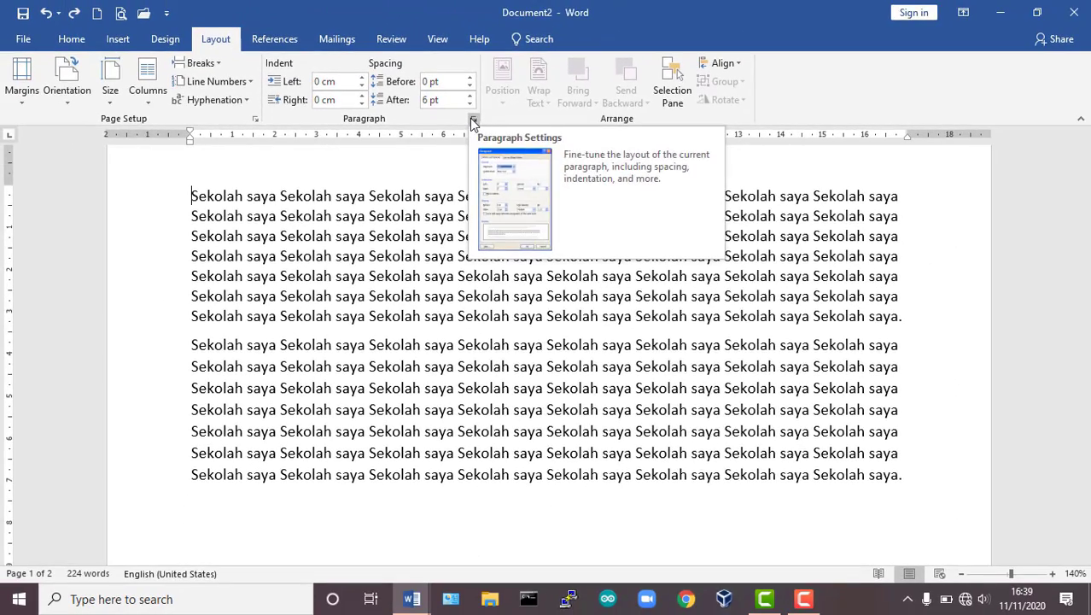
# Give the first paragraph a hanging indent of 2 cm in the paragraph settings
pyautogui.click(500, 116)
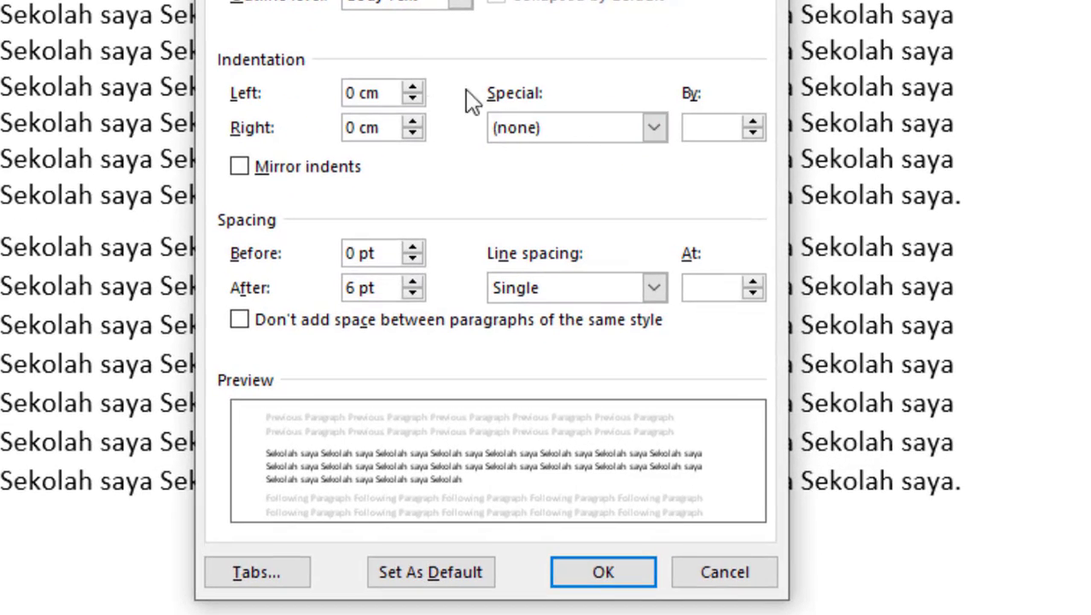
pyautogui.click(654, 133)
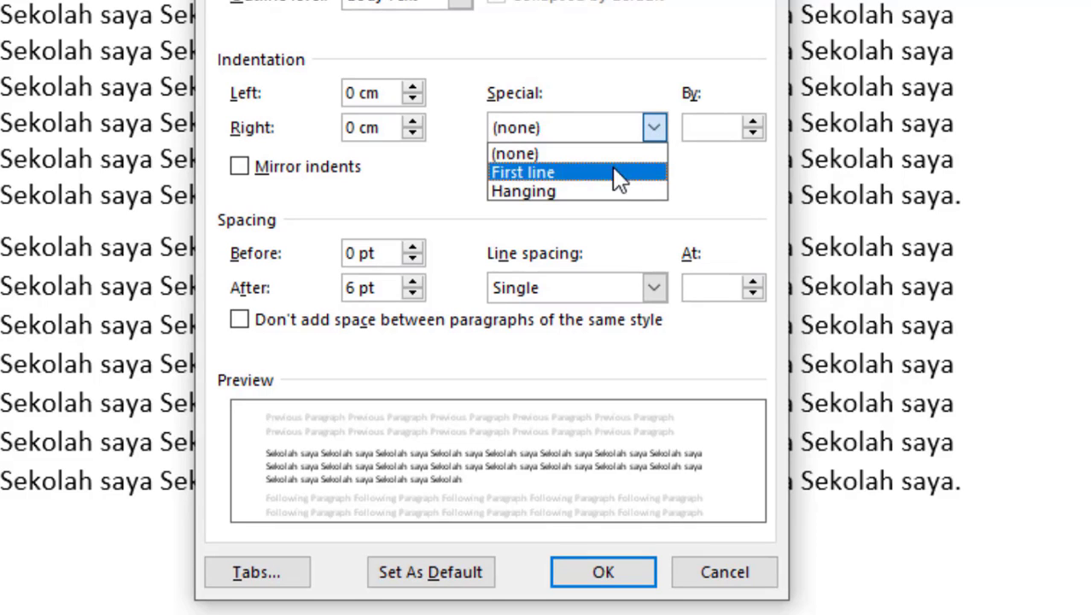
pyautogui.click(608, 193)
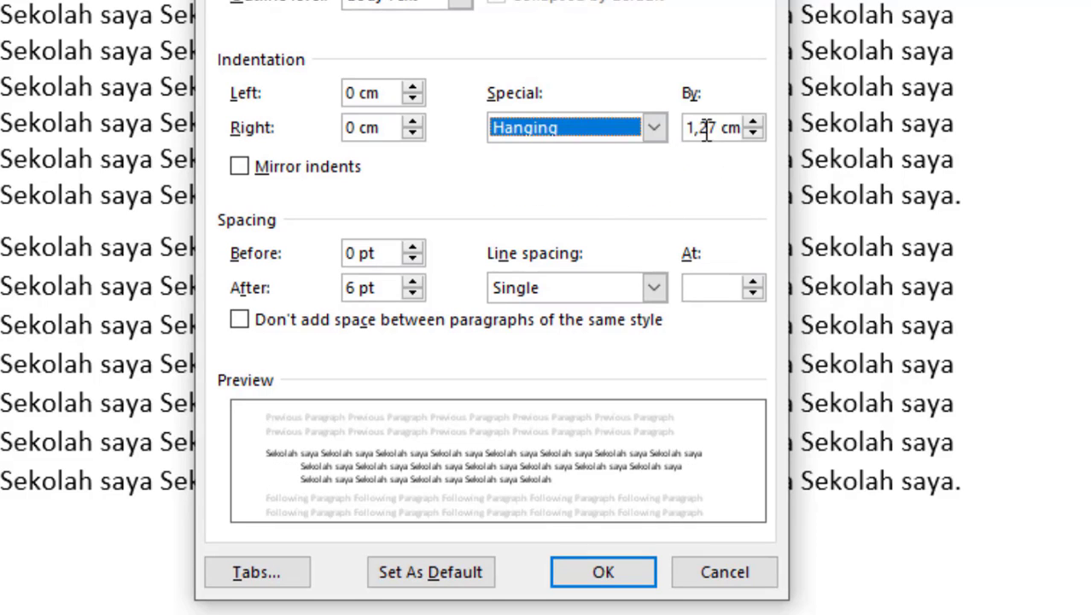
pyautogui.moveTo(720, 128); pyautogui.dragTo(623, 127)
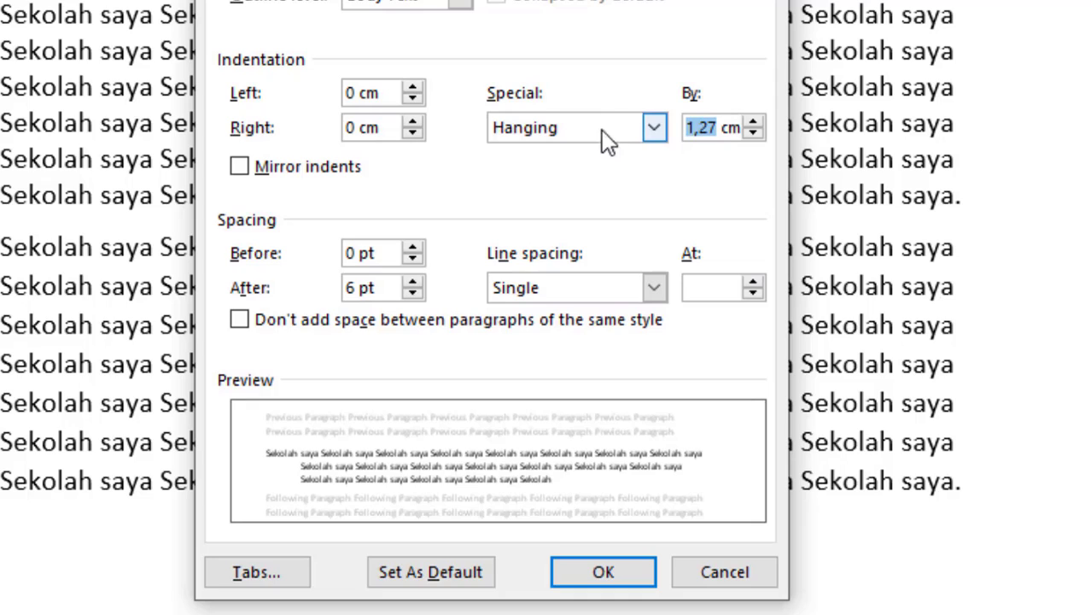
pyautogui.write('2')
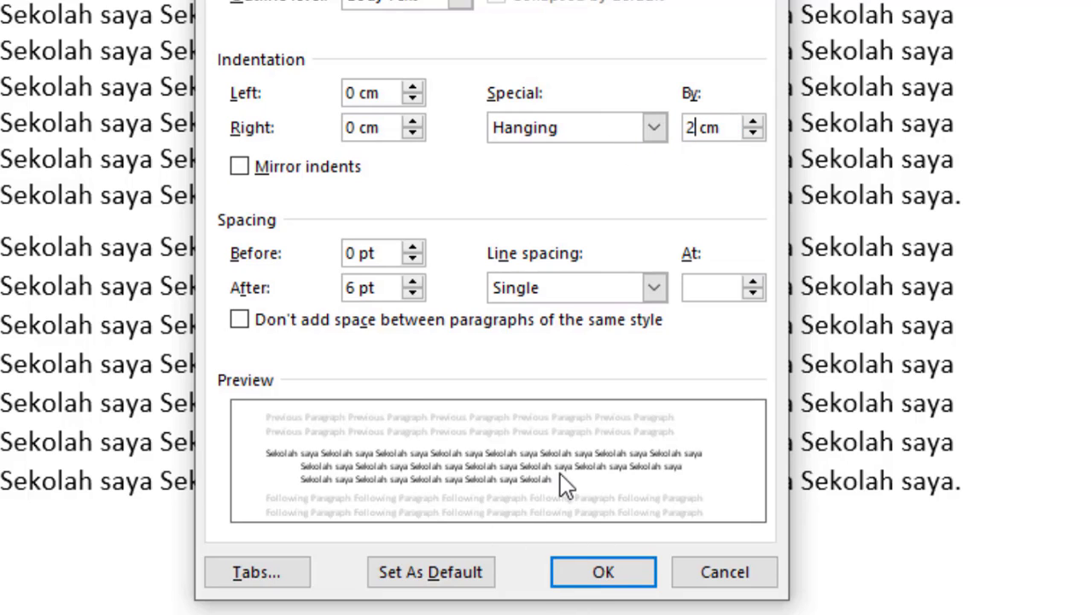
pyautogui.click(610, 576)
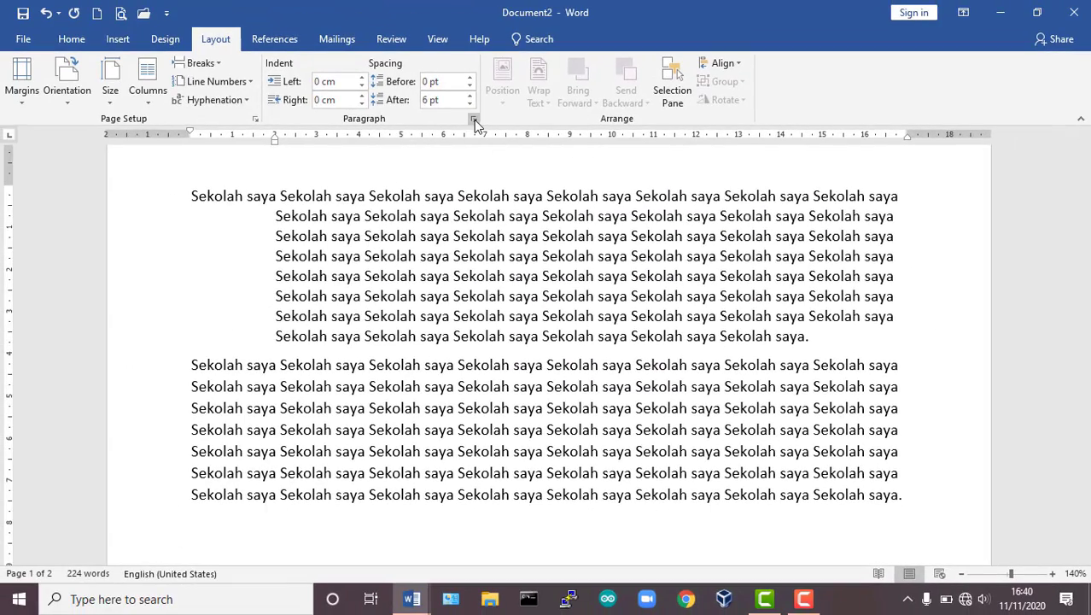
# Remove the first paragraph's hanging indent by setting its special indentation to (none)
pyautogui.click(475, 122)
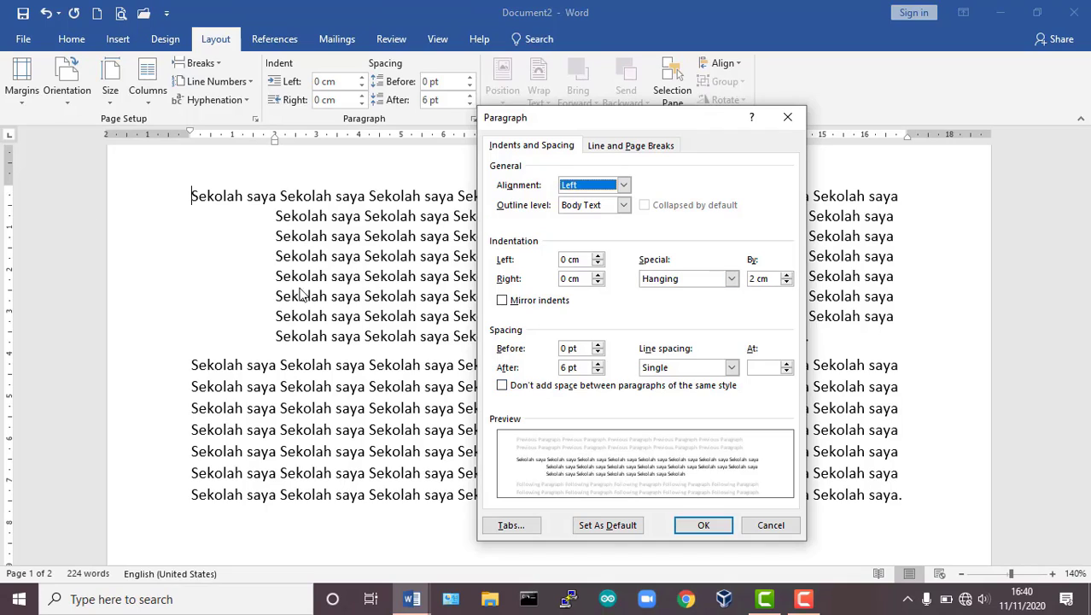
pyautogui.click(732, 278)
pyautogui.click(707, 295)
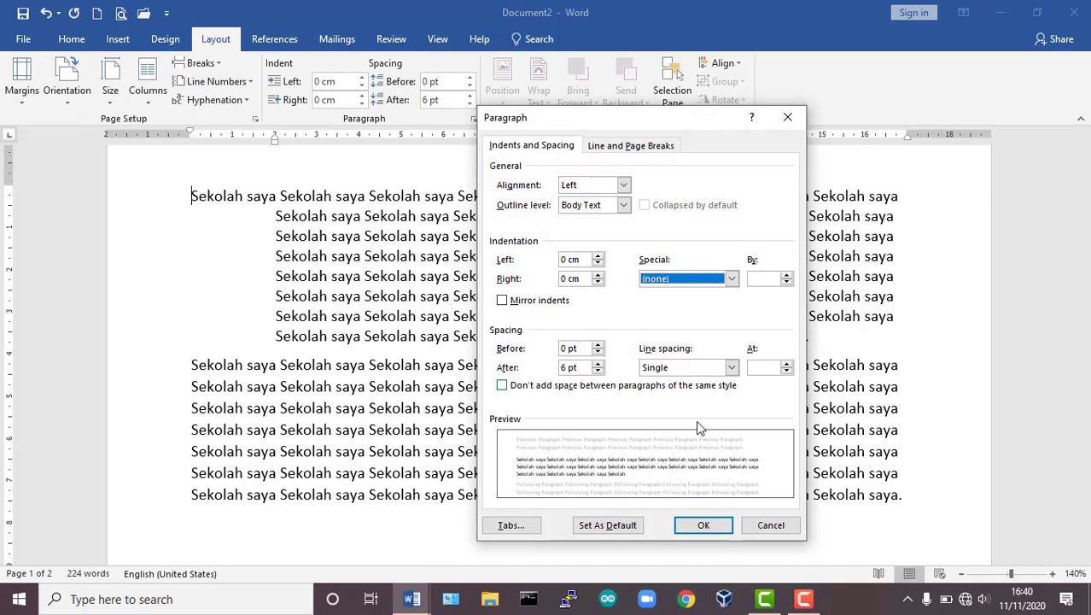
pyautogui.click(703, 525)
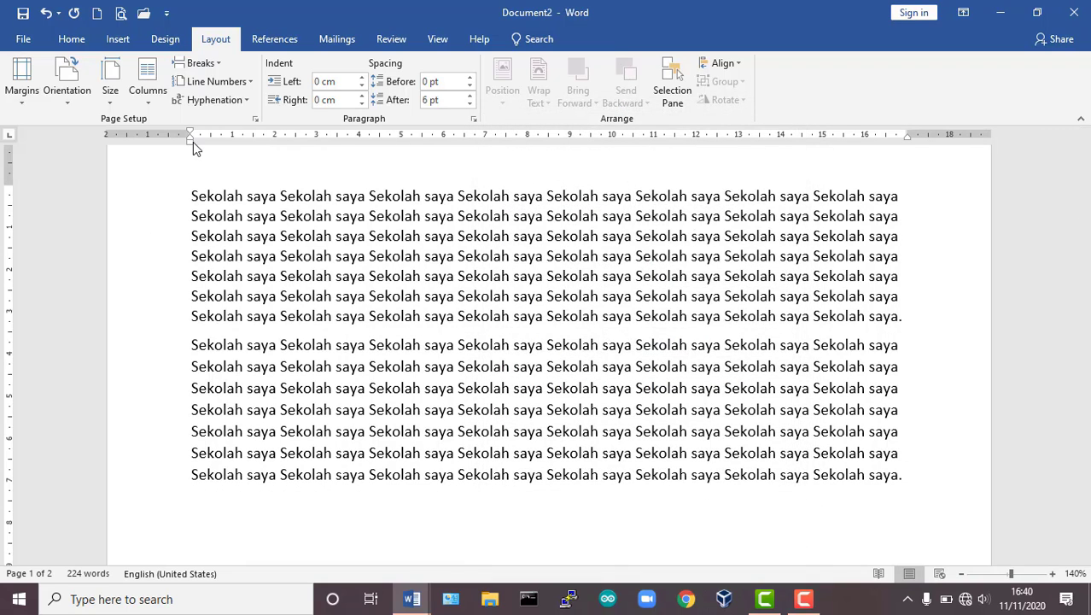
pyautogui.moveTo(192, 142)
pyautogui.mouseDown()
pyautogui.moveTo(329, 170)
pyautogui.moveTo(194, 166)
pyautogui.mouseUp()
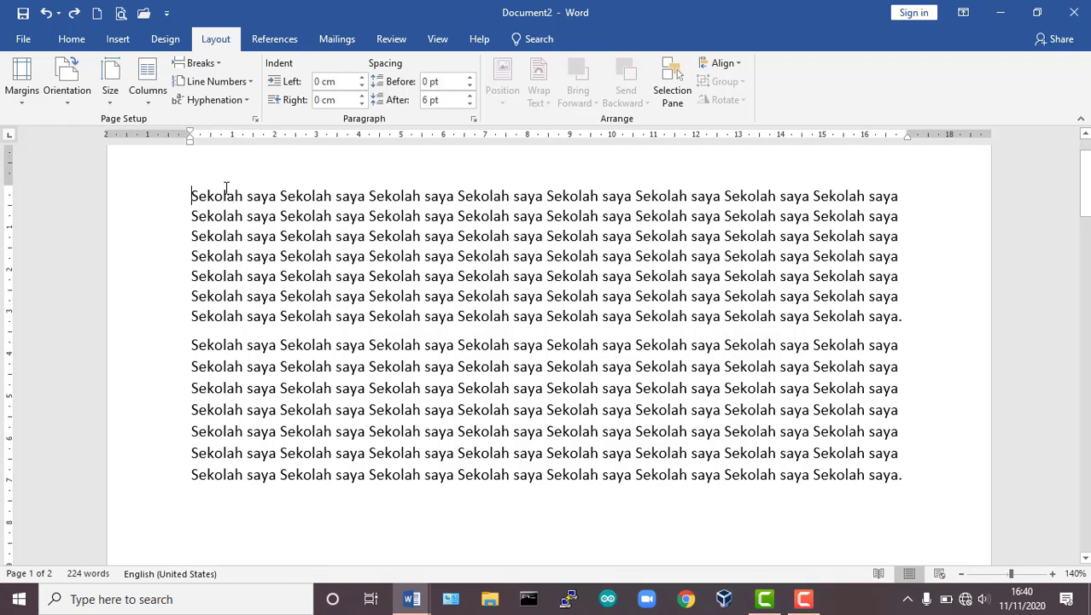